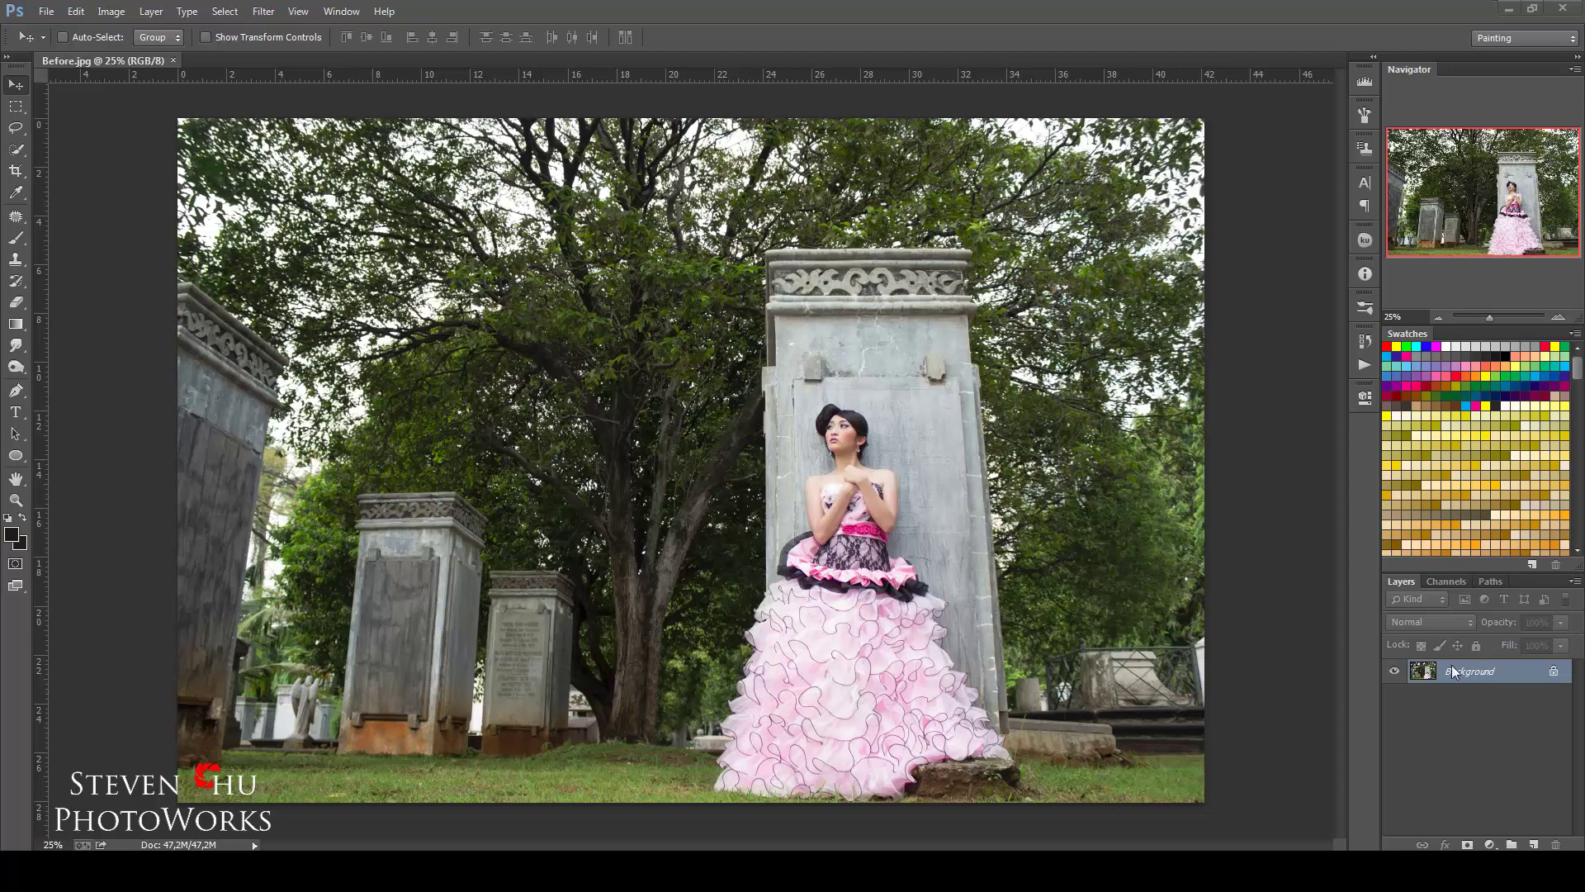
Duplicate the Background layer of Before.jpg as a Background copy layer
{"action": "mouse_move", "coordinate": [1457, 677]}
{"action": "left_mouse_down"}
{"action": "mouse_move", "coordinate": [1534, 771]}
{"action": "mouse_move", "coordinate": [1534, 844]}
{"action": "left_mouse_up"}
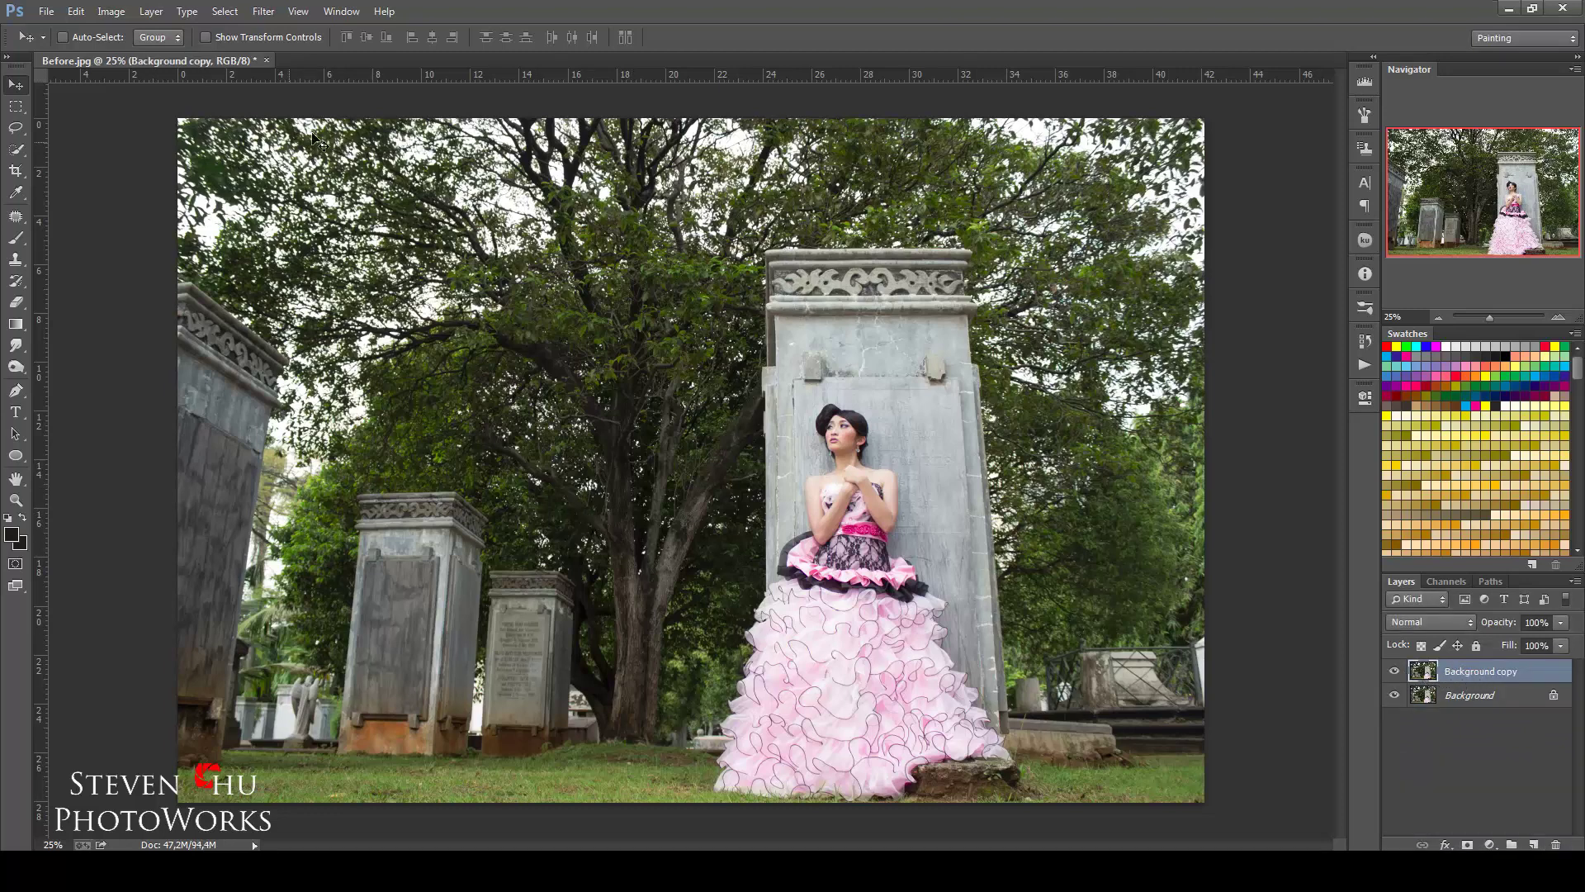
{"action": "left_click", "coordinate": [228, 19]}
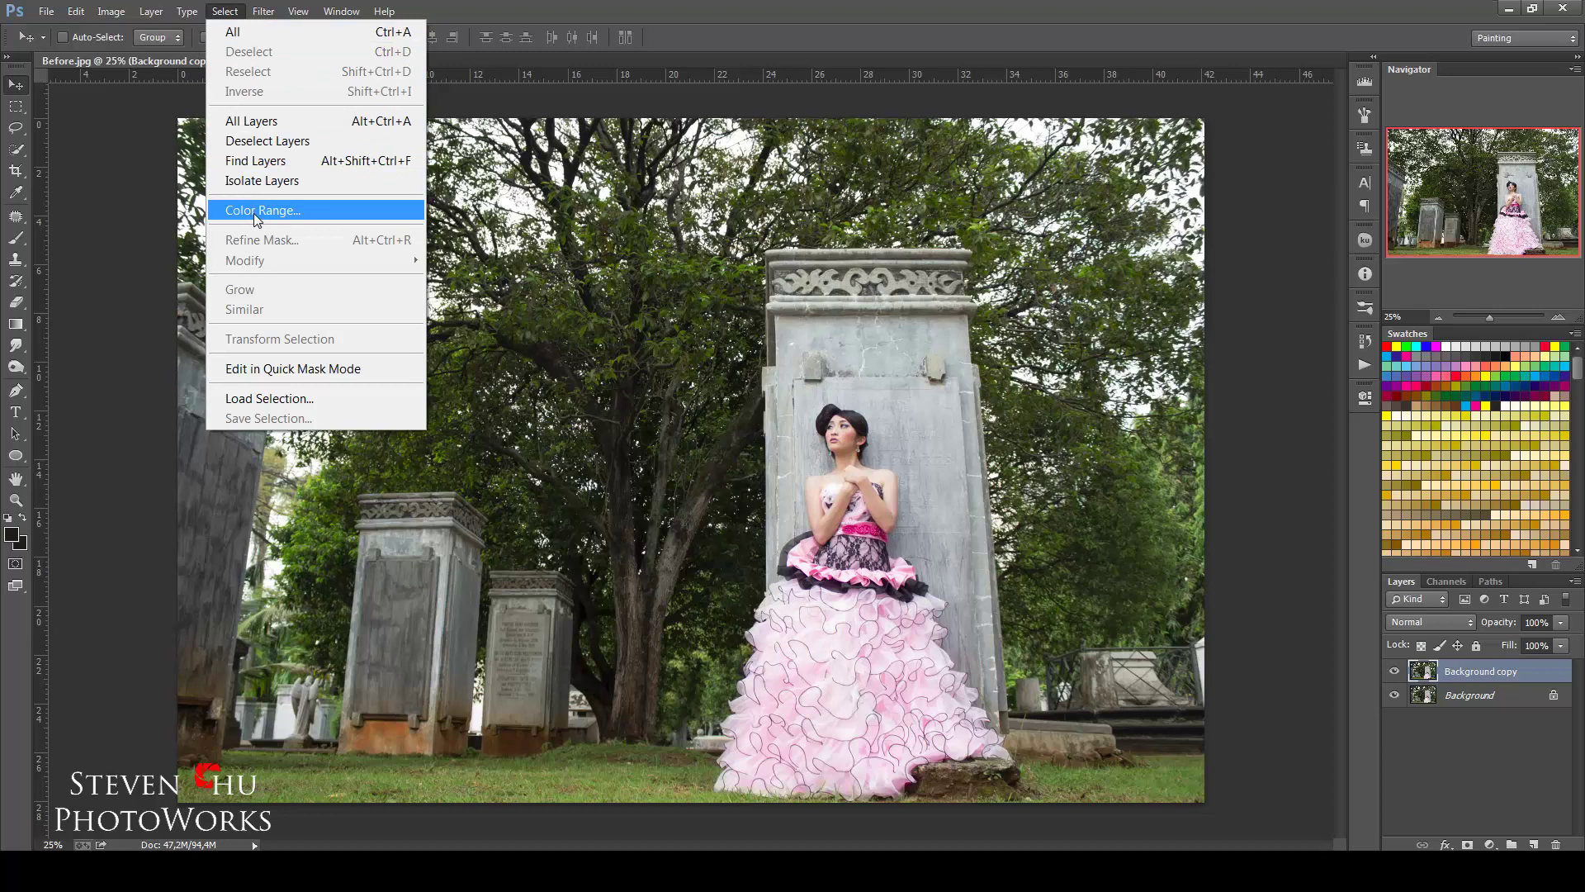
Select the green leaves with Color Range at Fuzziness 165, excluding the pink-dressed model
{"action": "left_click", "coordinate": [251, 212]}
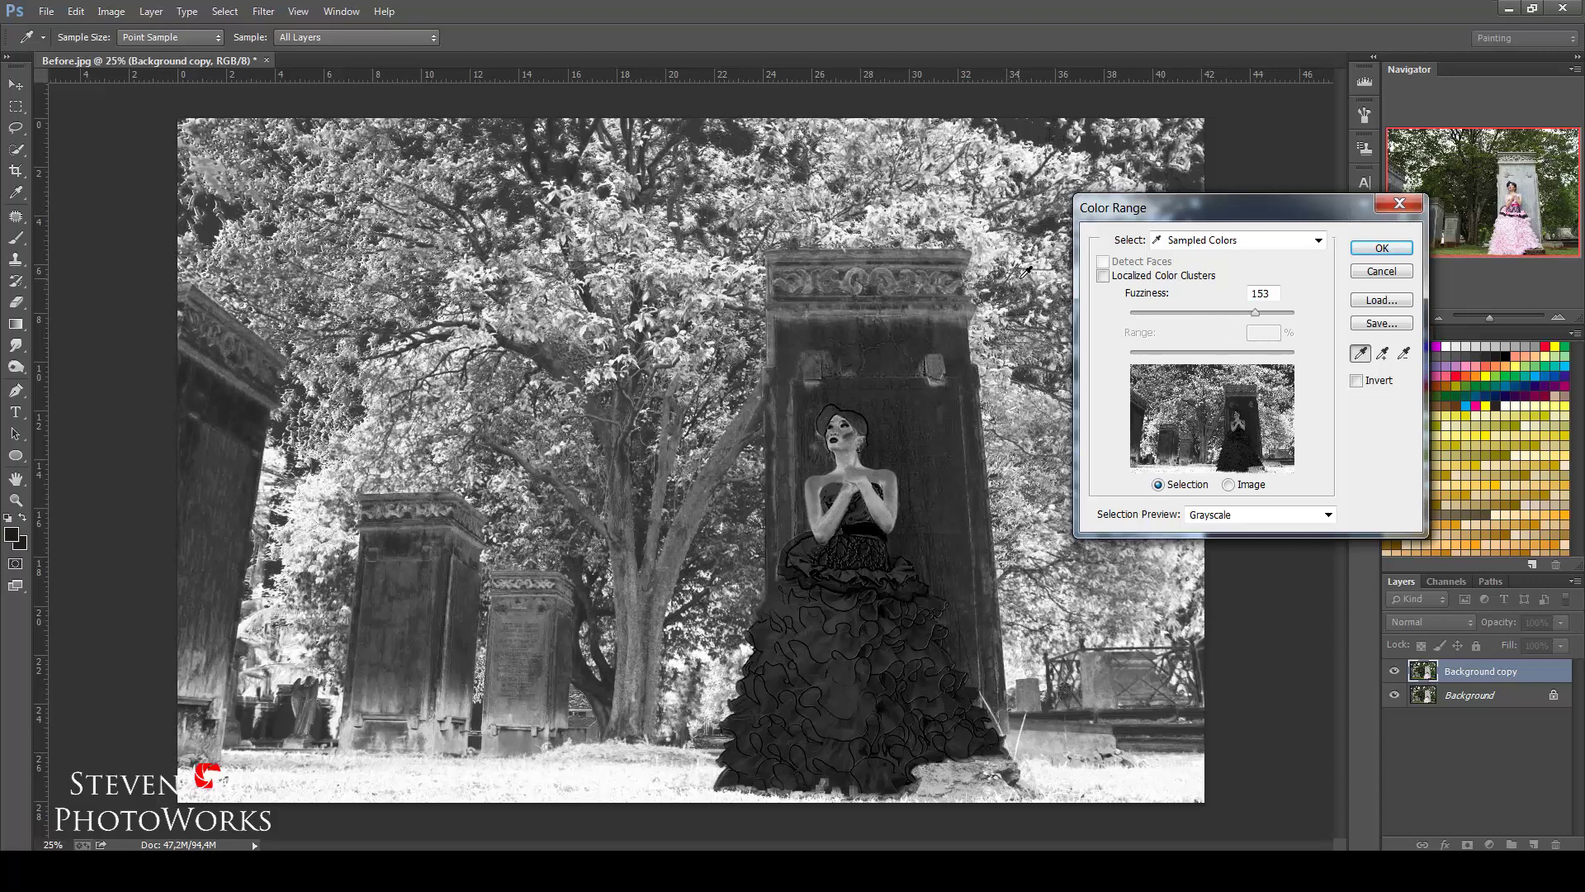
{"action": "left_click", "coordinate": [715, 345]}
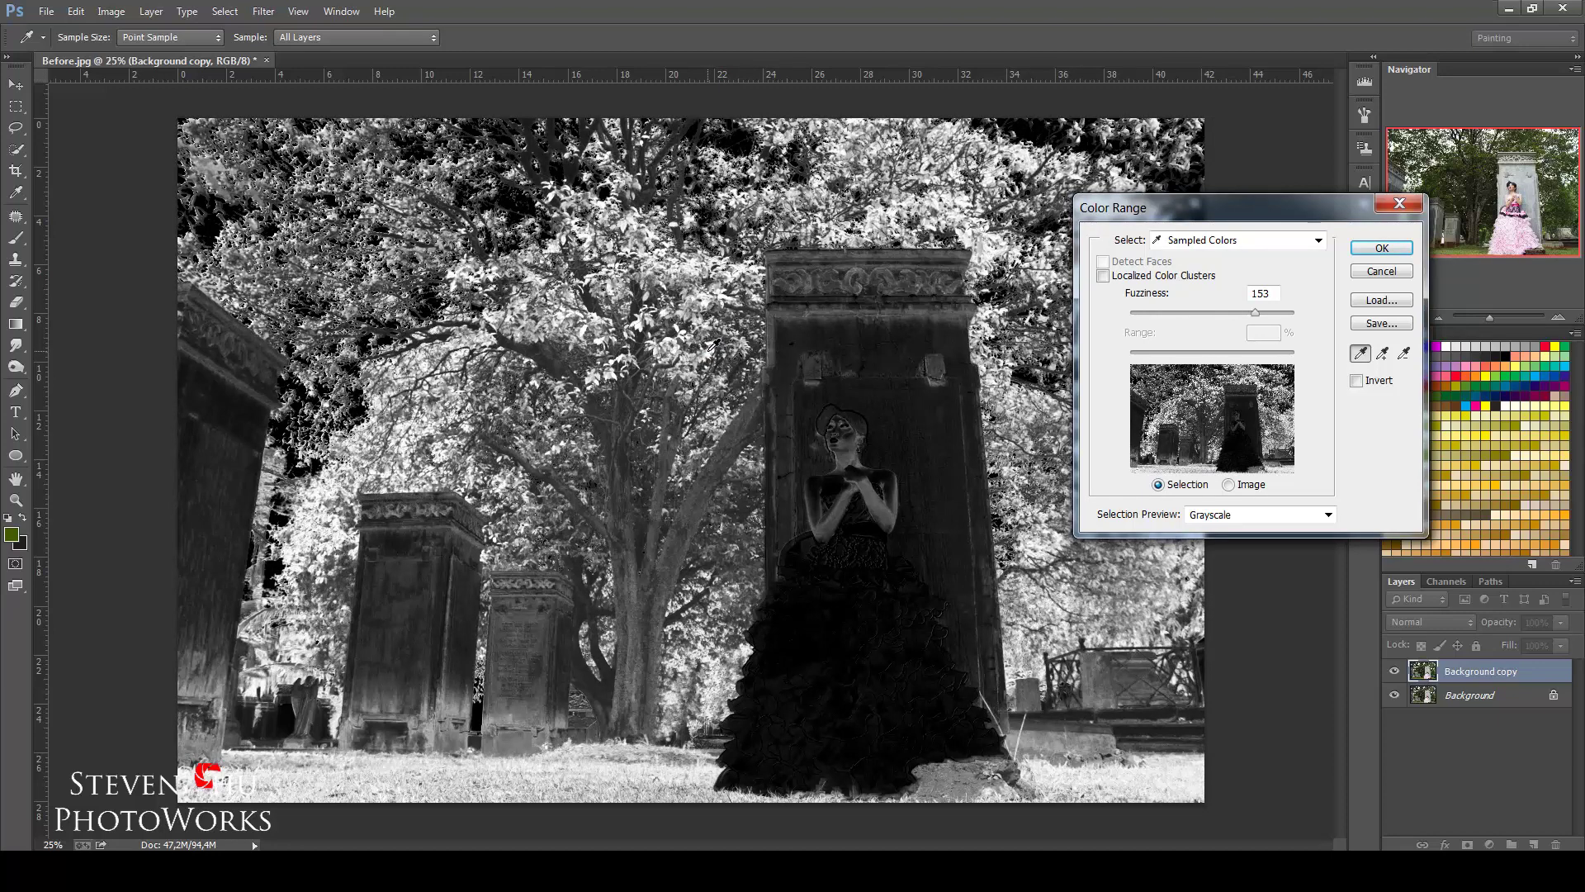
{"action": "key", "text": "ctrl"}
{"action": "left_click_drag", "start_coordinate": [1260, 312], "coordinate": [1260, 312]}
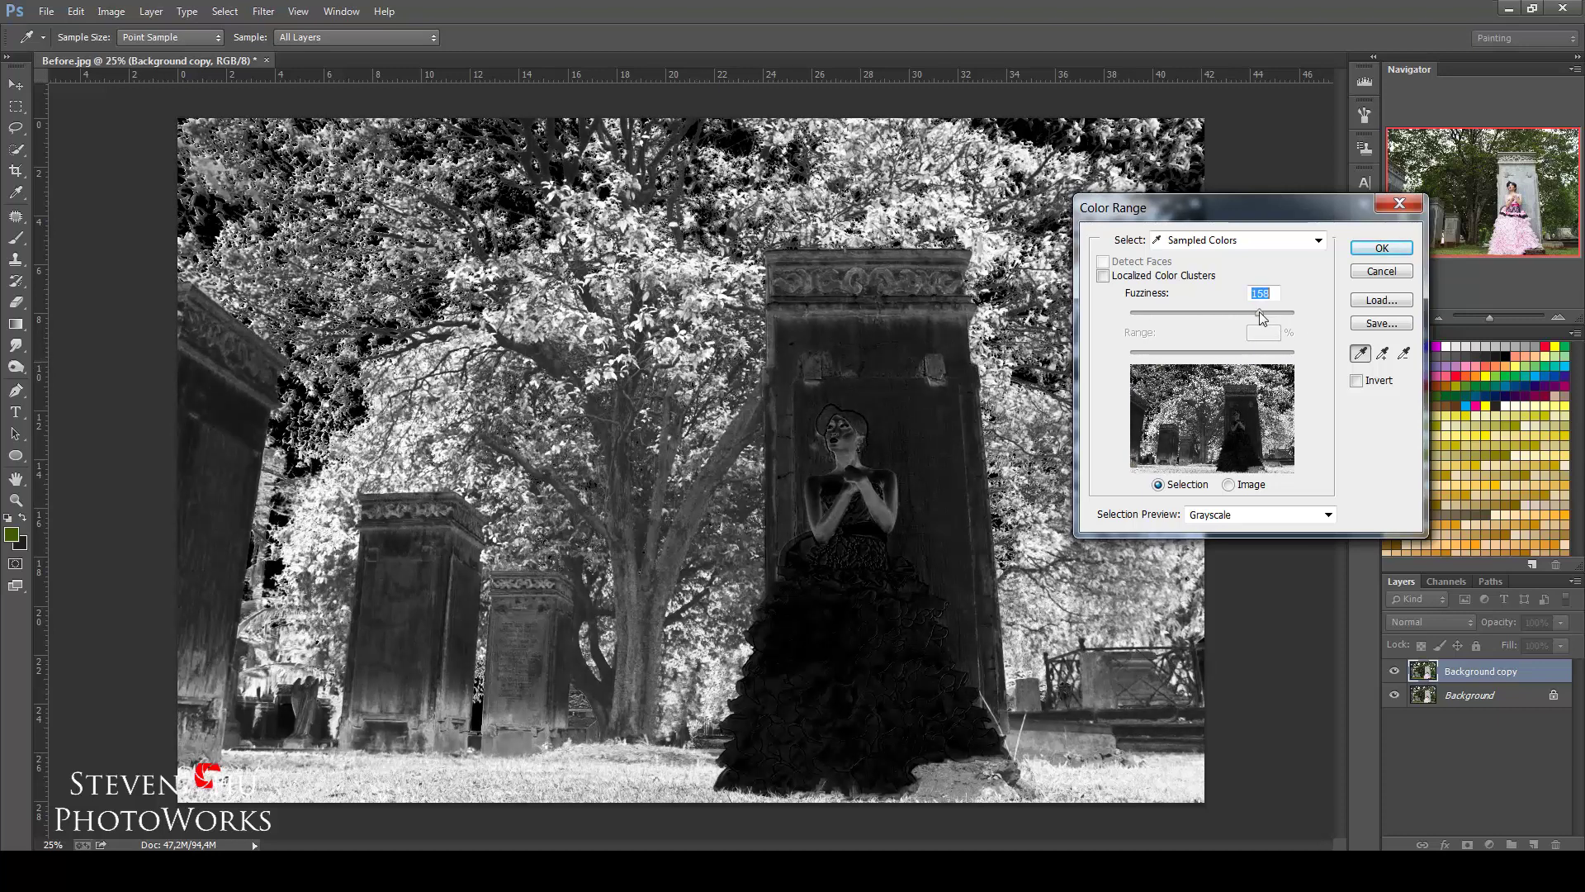
{"action": "left_click", "coordinate": [1401, 360]}
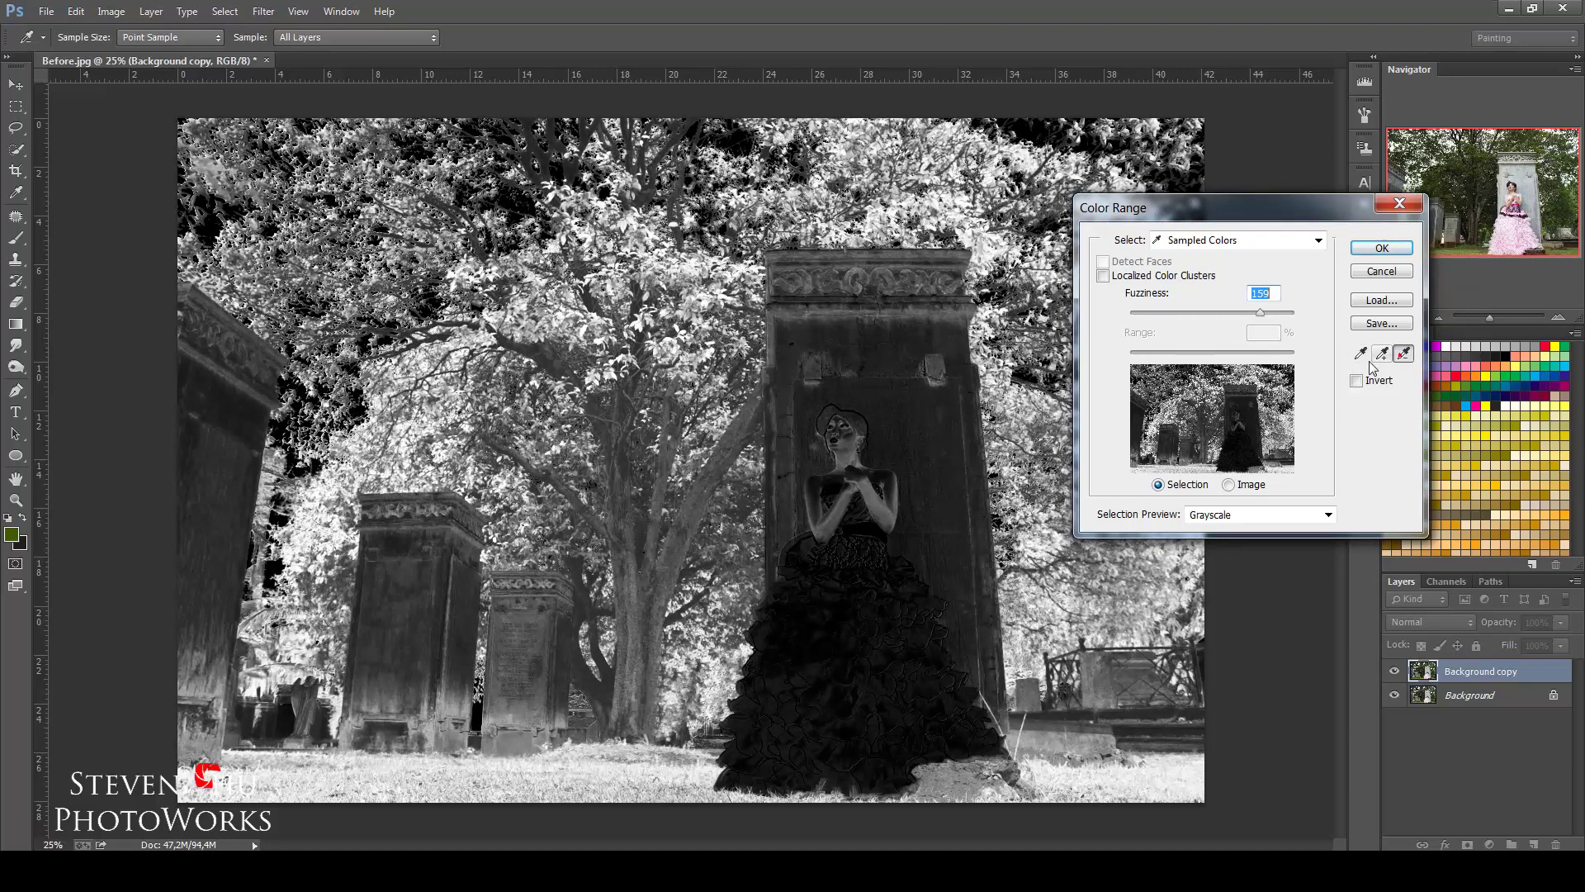
{"action": "left_click", "coordinate": [690, 516]}
{"action": "left_click", "coordinate": [894, 300]}
{"action": "left_click_drag", "start_coordinate": [1264, 311], "coordinate": [1266, 311]}
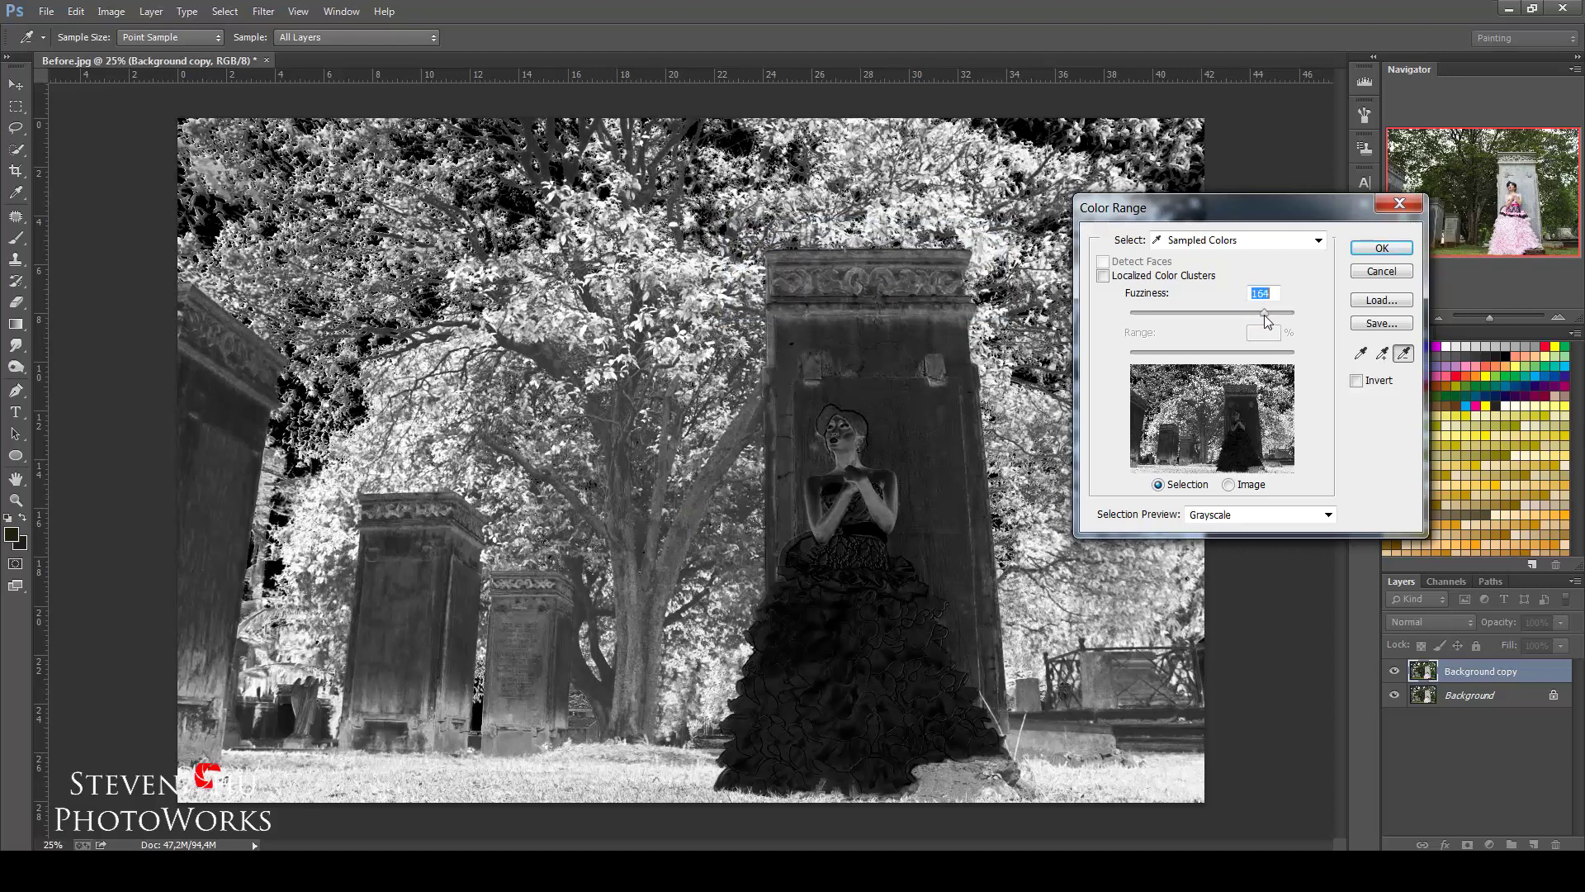
{"action": "left_click", "coordinate": [1360, 353]}
{"action": "left_click", "coordinate": [1381, 247]}
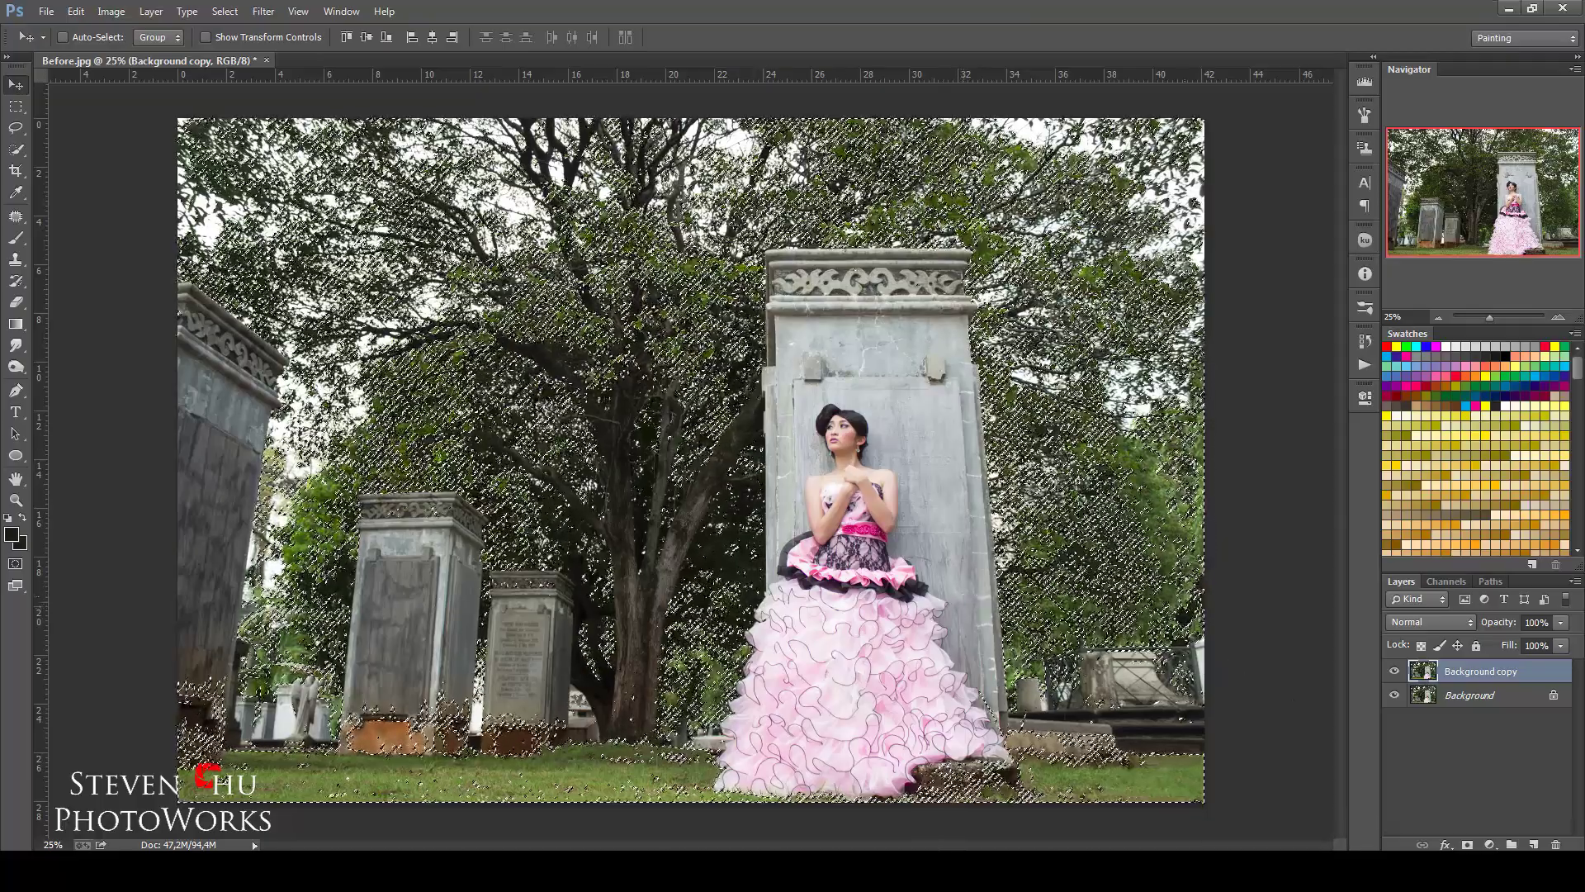
Whiten the selected foliage with a Hue/Saturation layer at Hue -173, Lightness +100
{"action": "left_click", "coordinate": [1489, 845]}
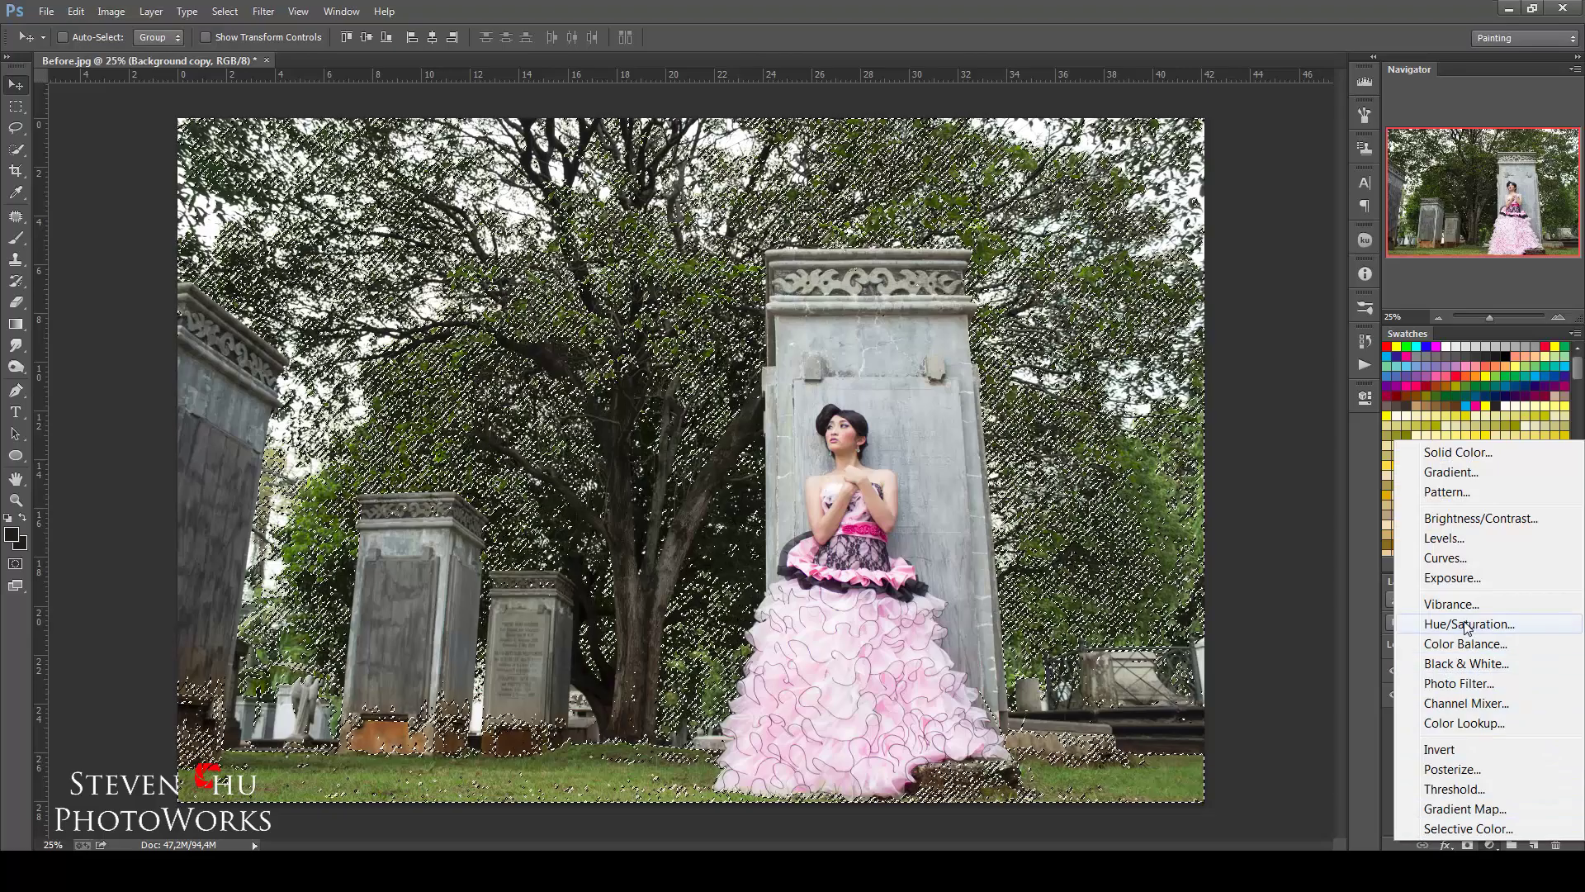
{"action": "left_click", "coordinate": [1467, 625]}
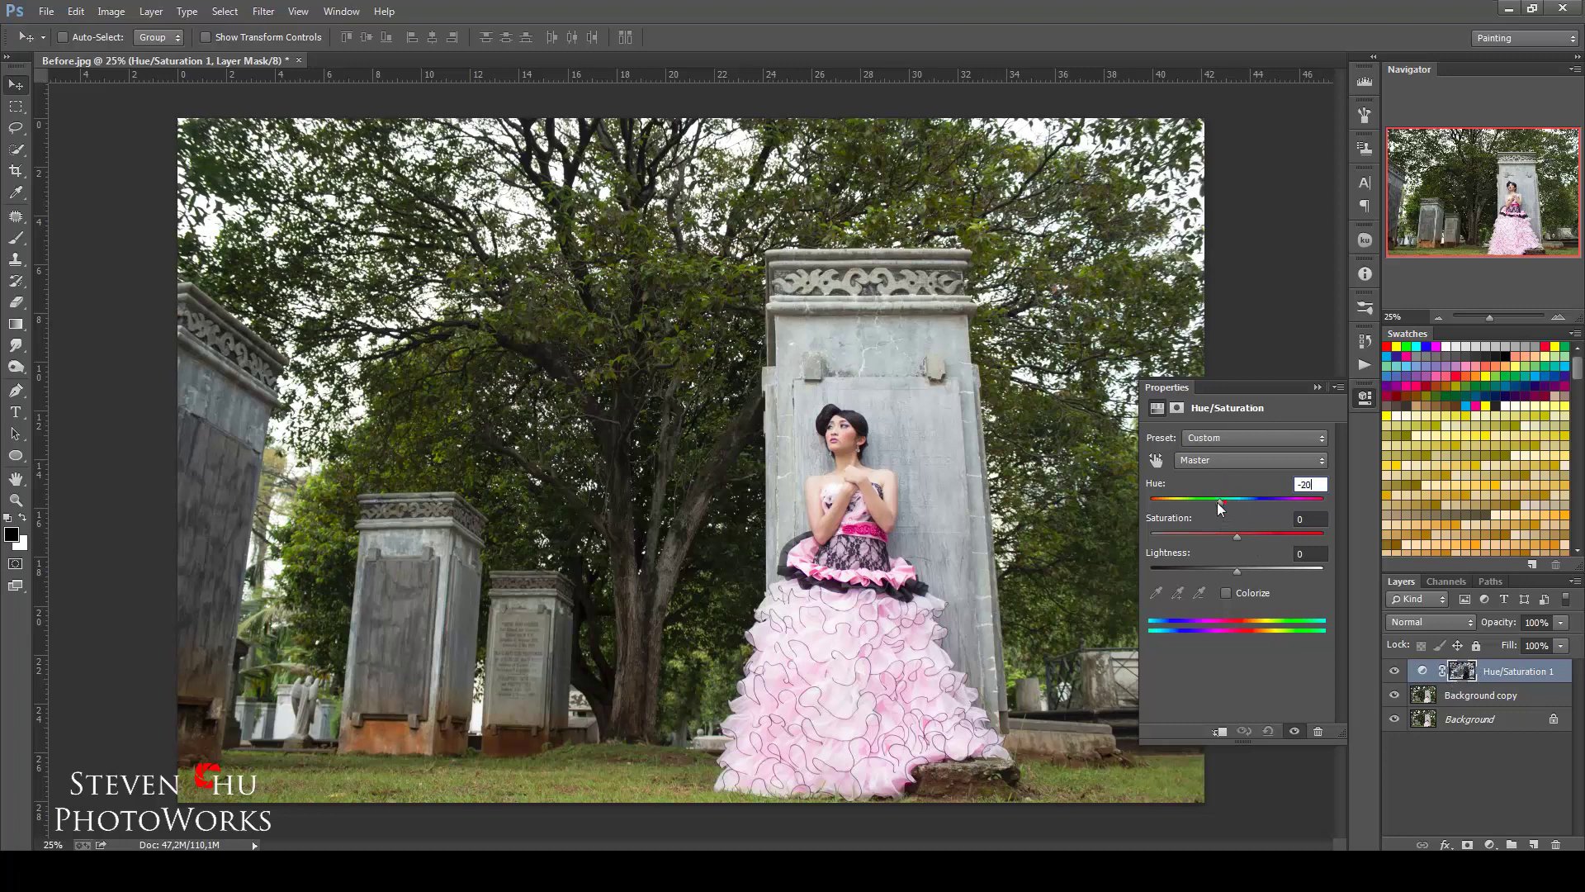
{"action": "left_click_drag", "start_coordinate": [1235, 501], "coordinate": [1151, 498]}
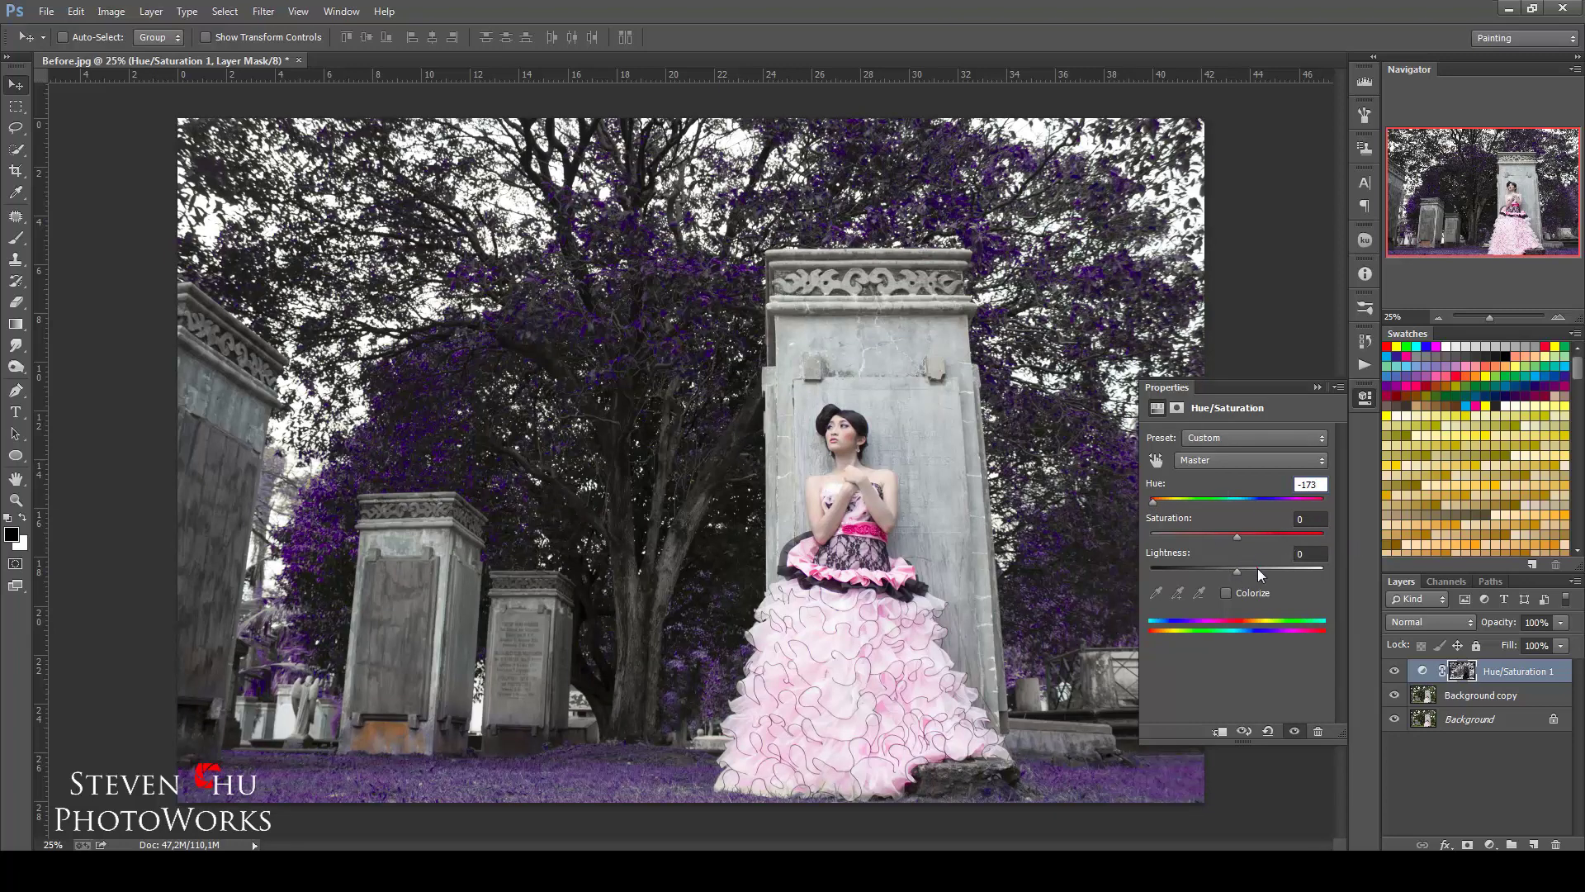
{"action": "left_click_drag", "start_coordinate": [1259, 576], "coordinate": [1342, 595]}
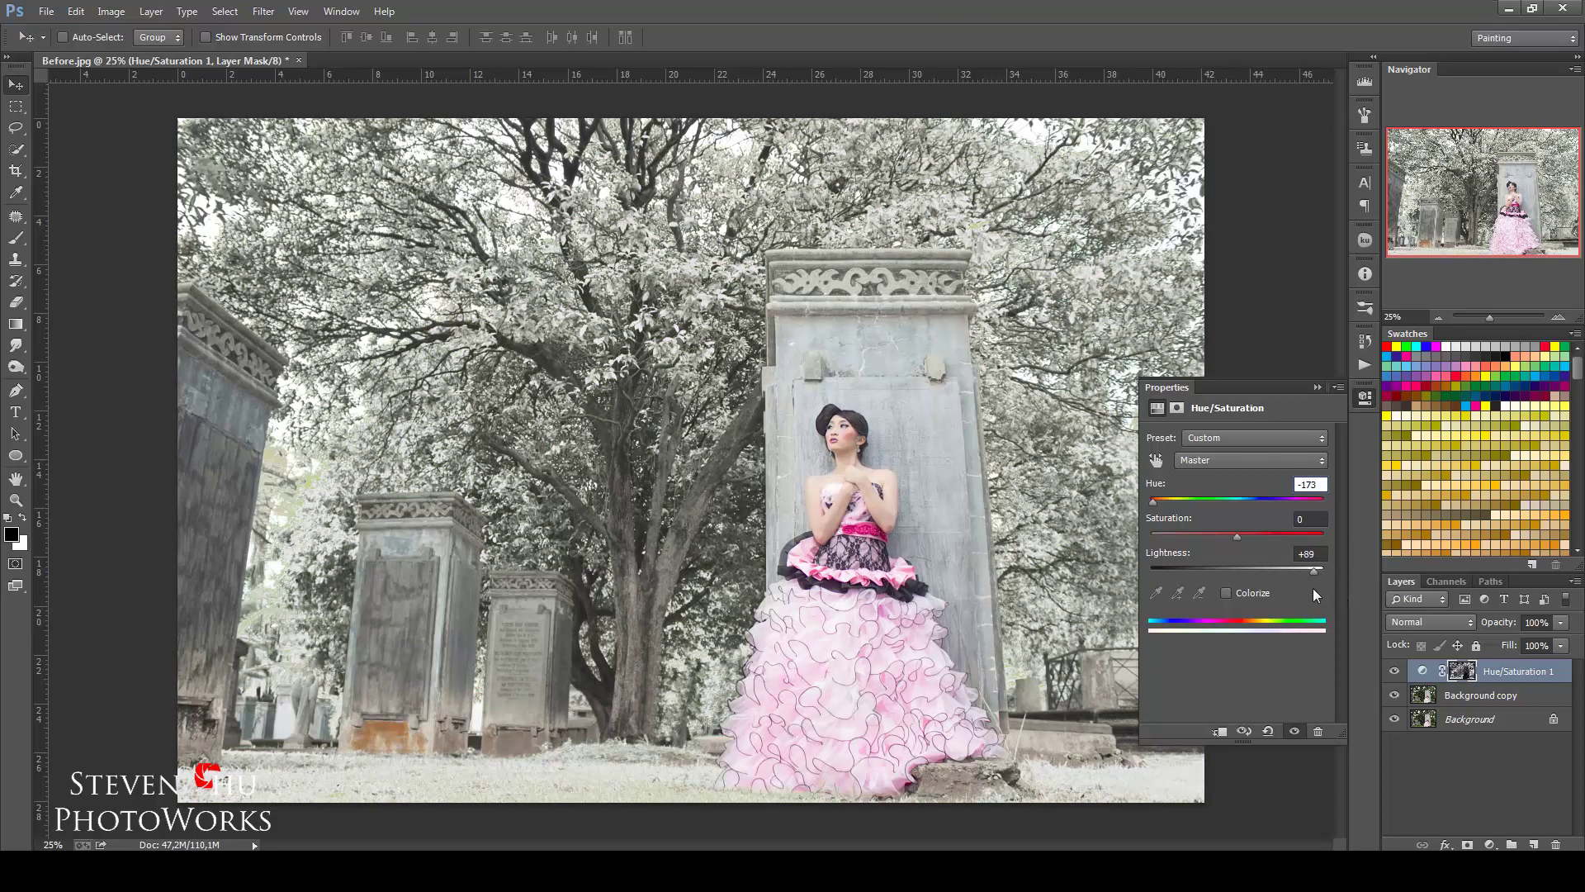
{"action": "left_click_drag", "start_coordinate": [1321, 589], "coordinate": [1327, 588]}
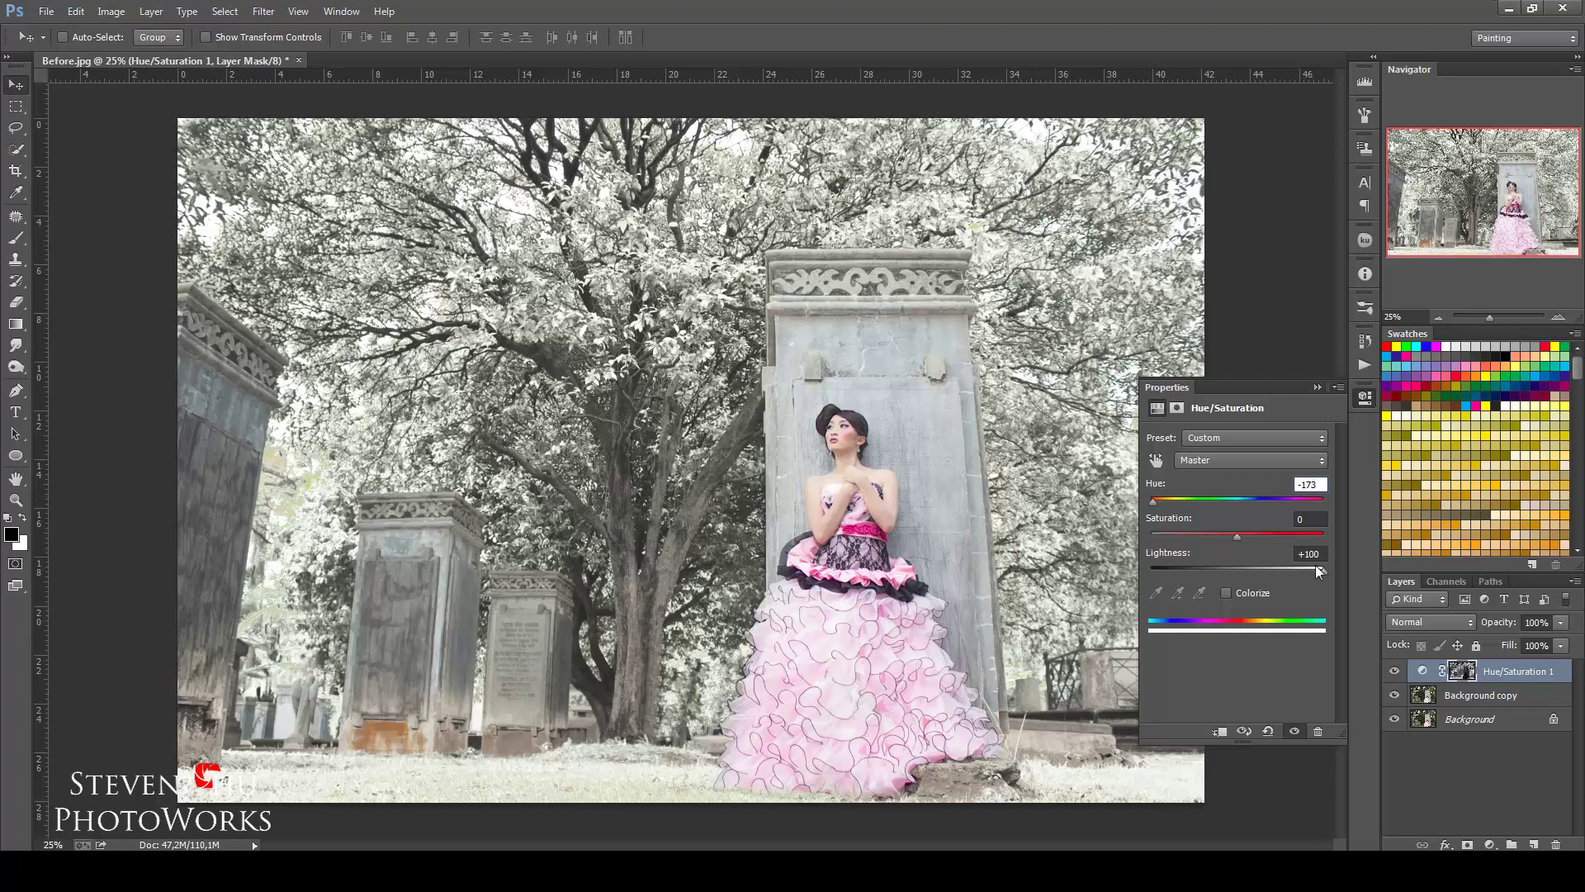
{"action": "left_click", "coordinate": [1318, 387]}
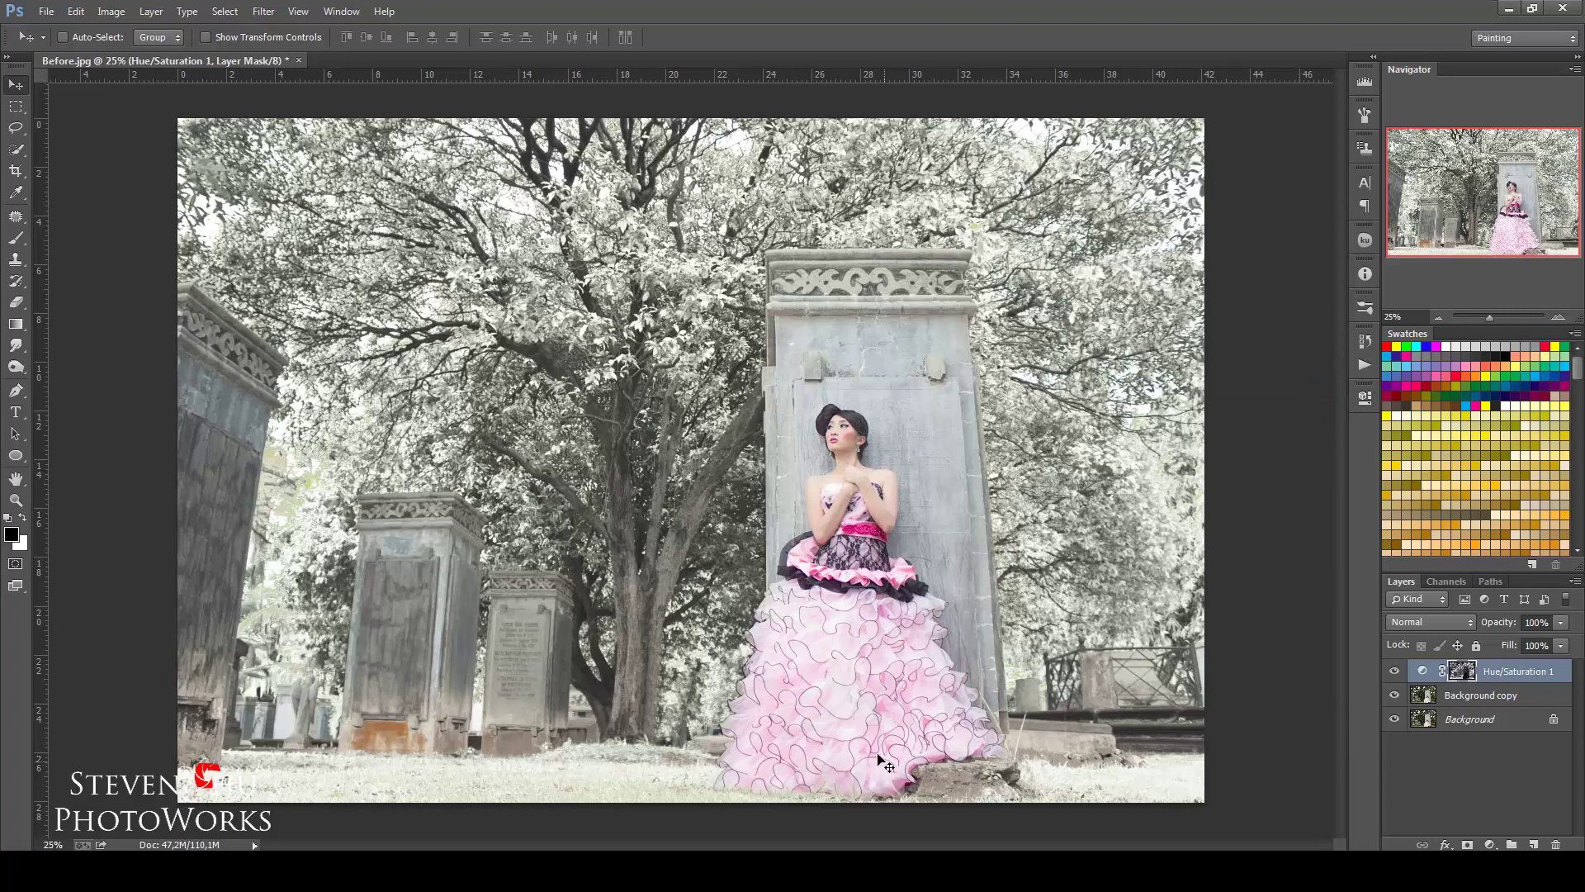
Paint black at 100% brush opacity on the Hue/Saturation 1 mask over the face, chest and hands
{"action": "left_click", "coordinate": [15, 238]}
{"action": "left_click", "coordinate": [55, 240]}
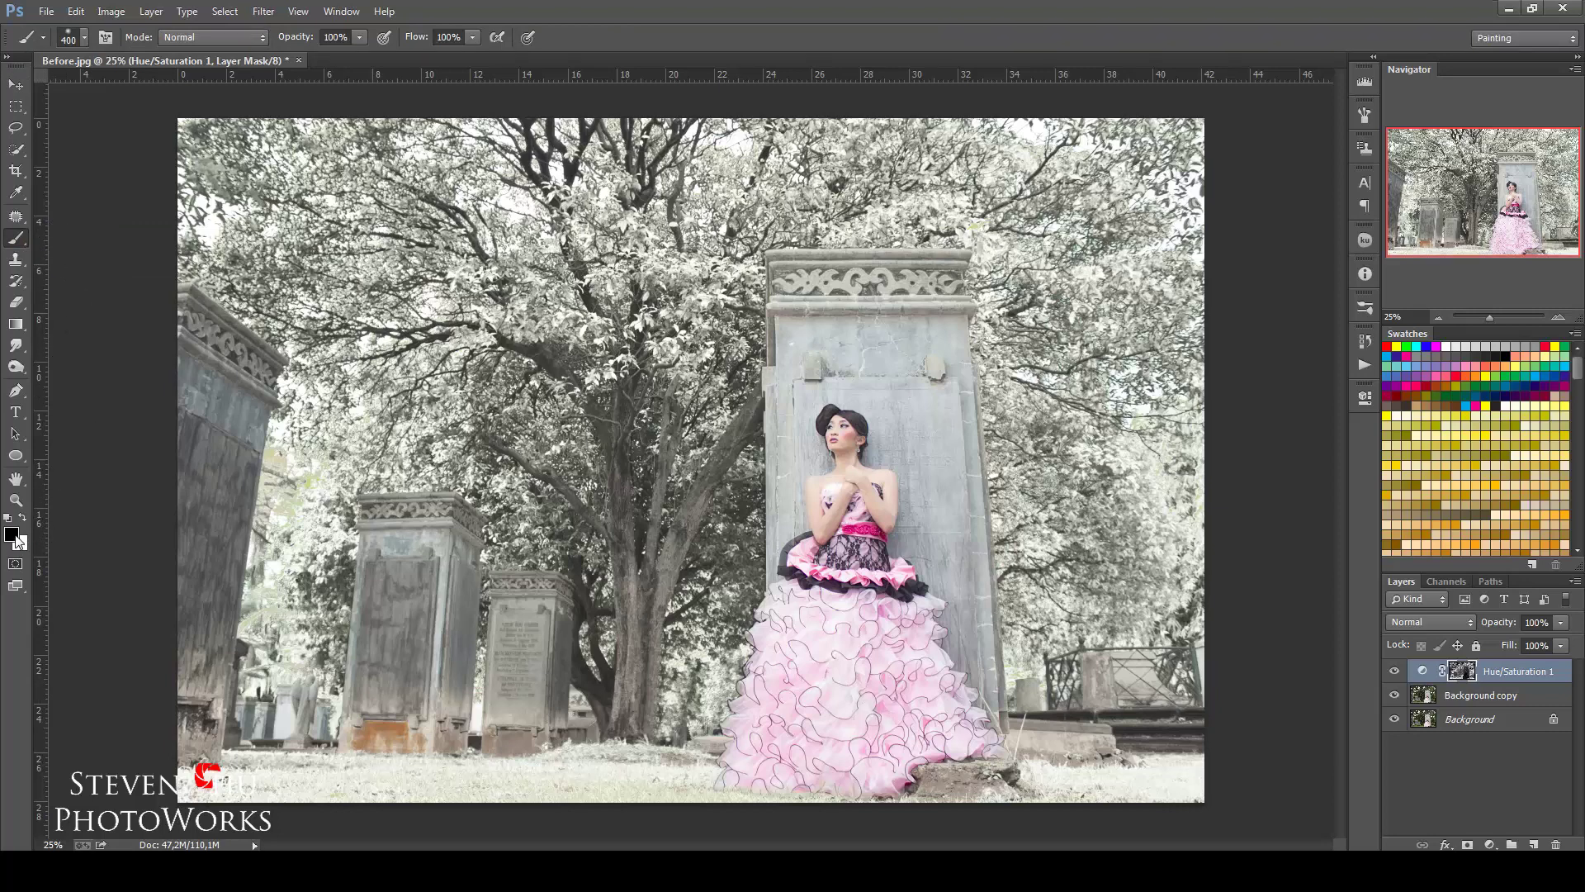
{"action": "left_click", "coordinate": [358, 37]}
{"action": "left_click_drag", "start_coordinate": [359, 56], "coordinate": [446, 23]}
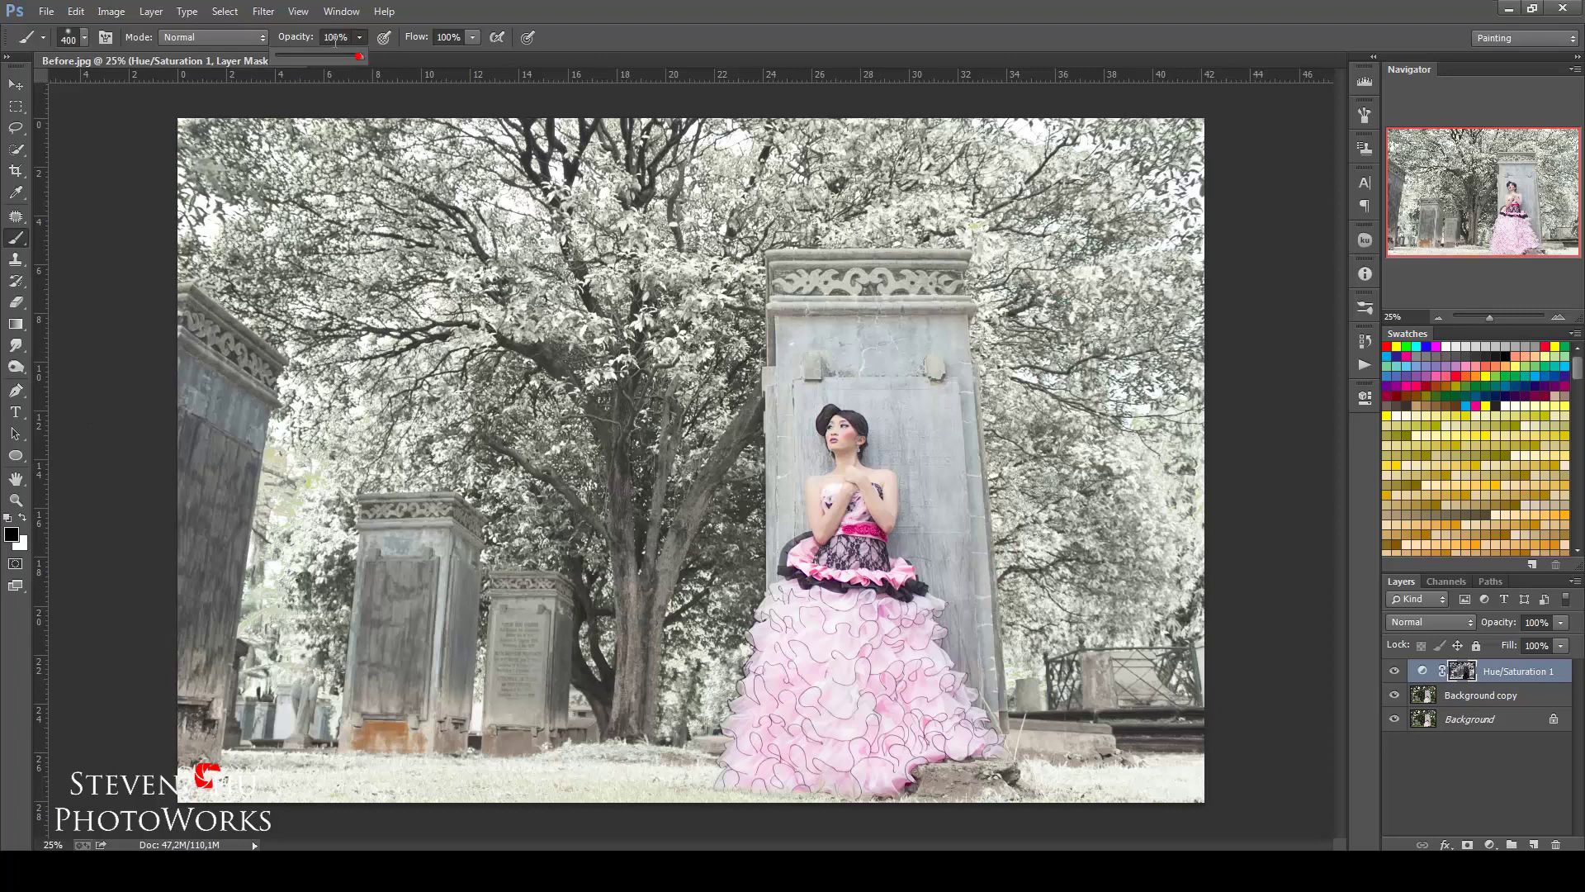
{"action": "left_click_drag", "start_coordinate": [847, 442], "coordinate": [838, 438]}
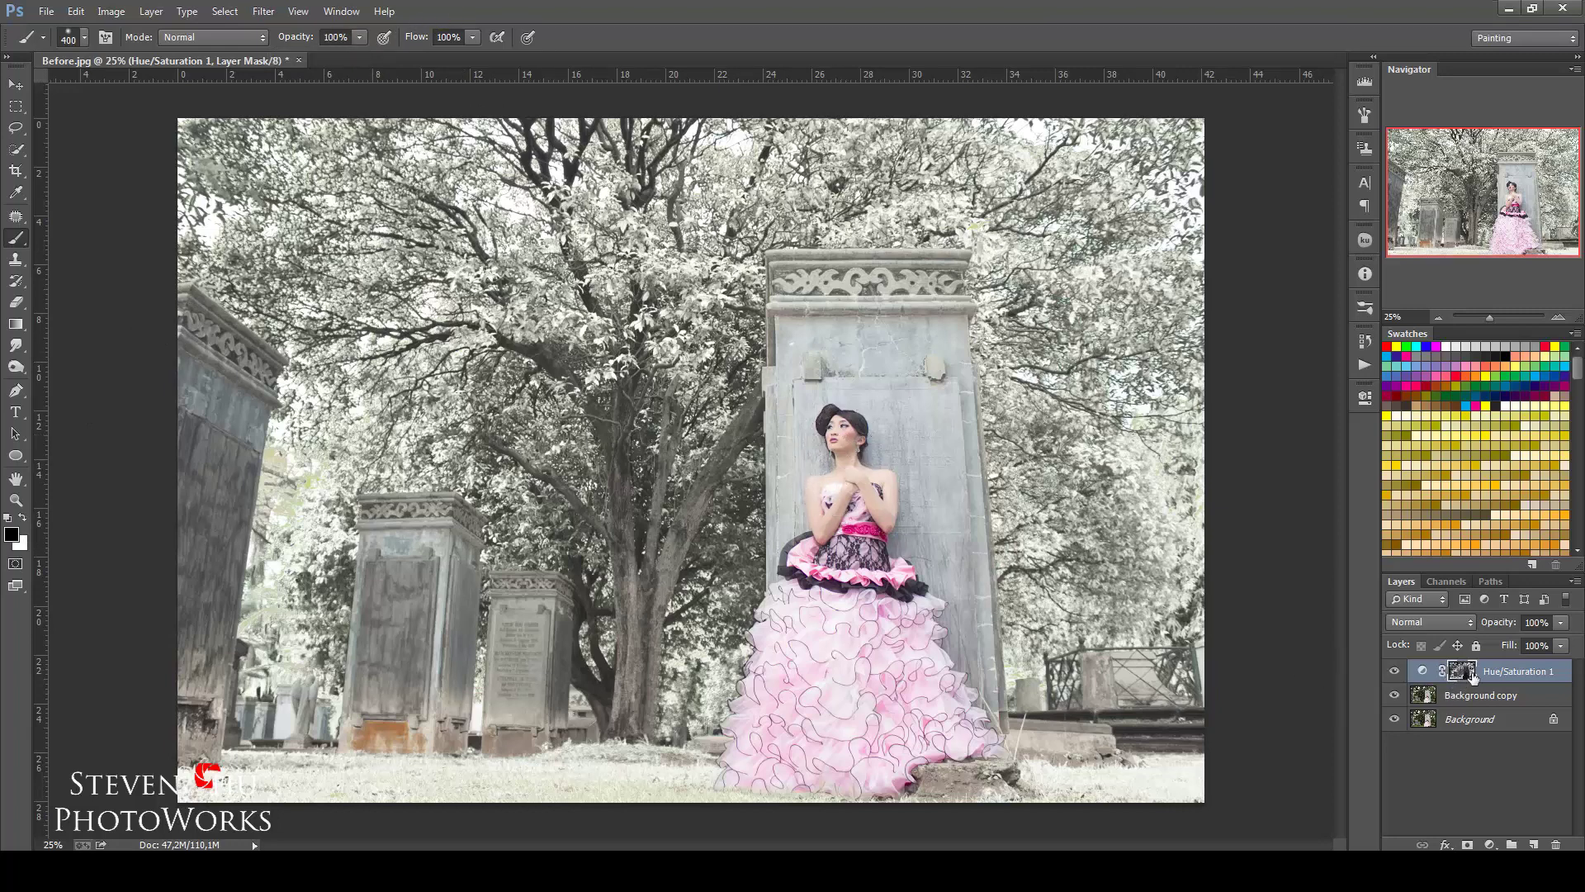
{"action": "left_click", "coordinate": [849, 438]}
{"action": "mouse_move", "coordinate": [849, 438]}
{"action": "left_mouse_down"}
{"action": "mouse_move", "coordinate": [849, 551]}
{"action": "mouse_move", "coordinate": [906, 687]}
{"action": "mouse_move", "coordinate": [960, 526]}
{"action": "left_mouse_up"}
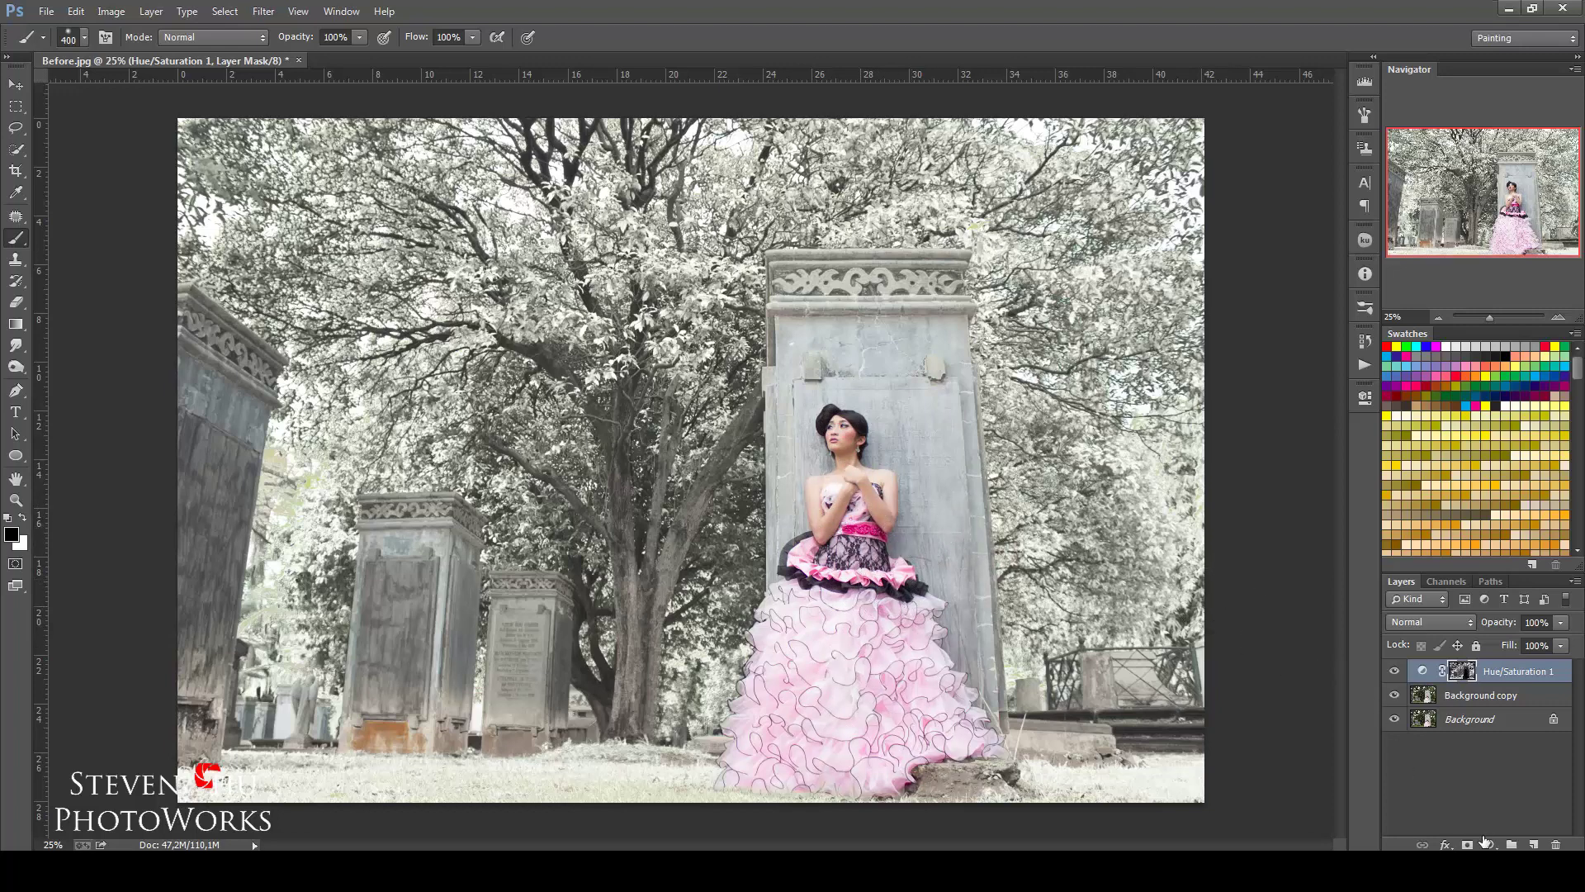
Add Hue/Saturation 2 limited to Yellows with Hue -180 and Lightness +100
{"action": "left_click", "coordinate": [1486, 842]}
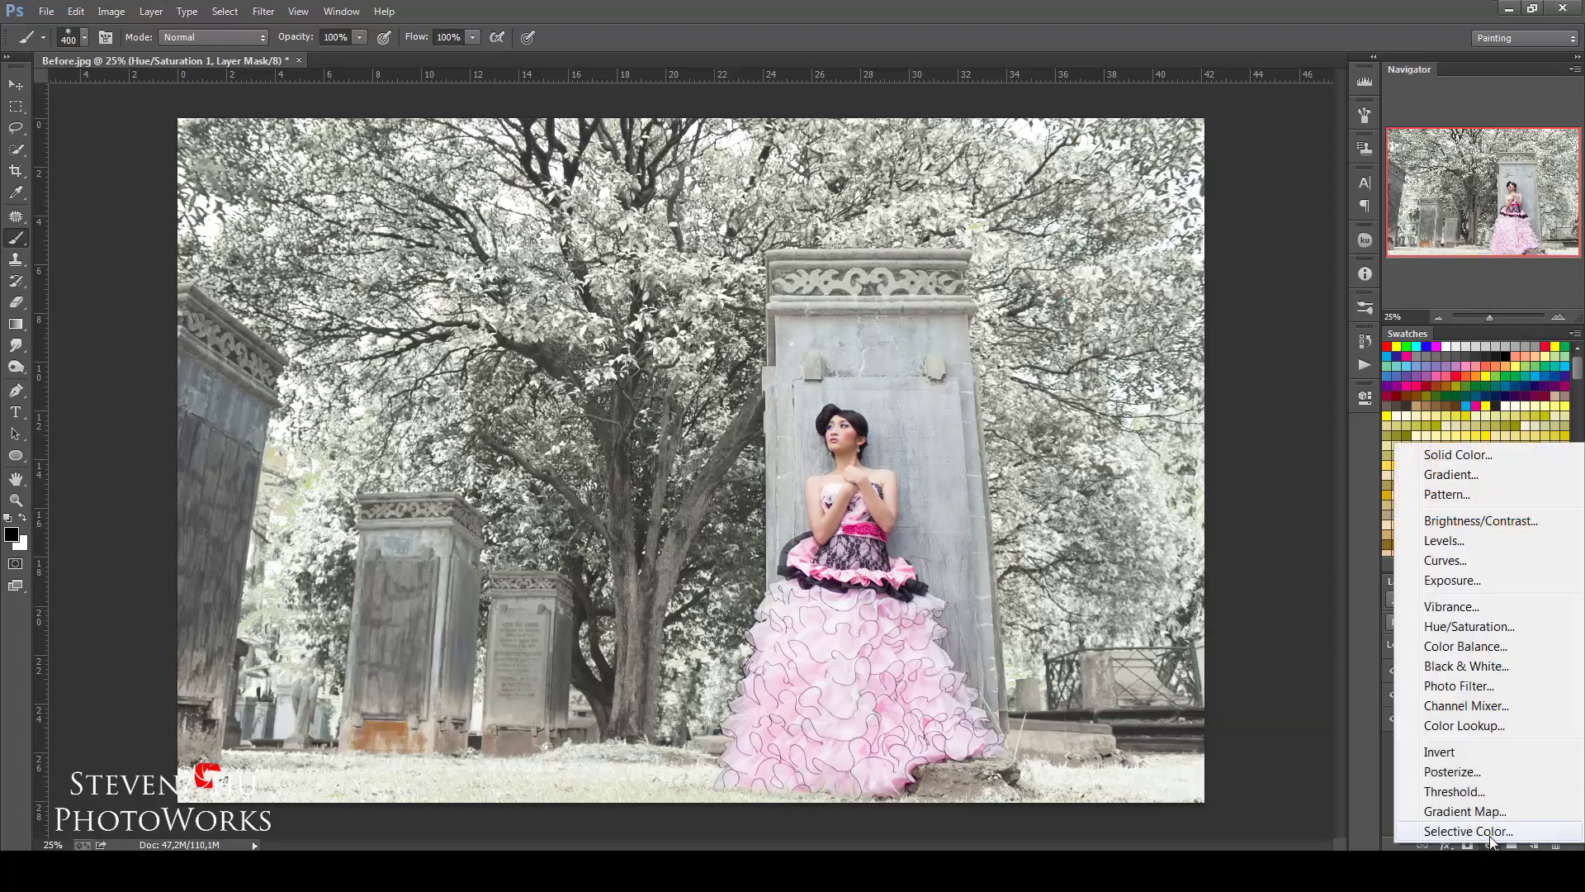
{"action": "left_click", "coordinate": [1460, 629]}
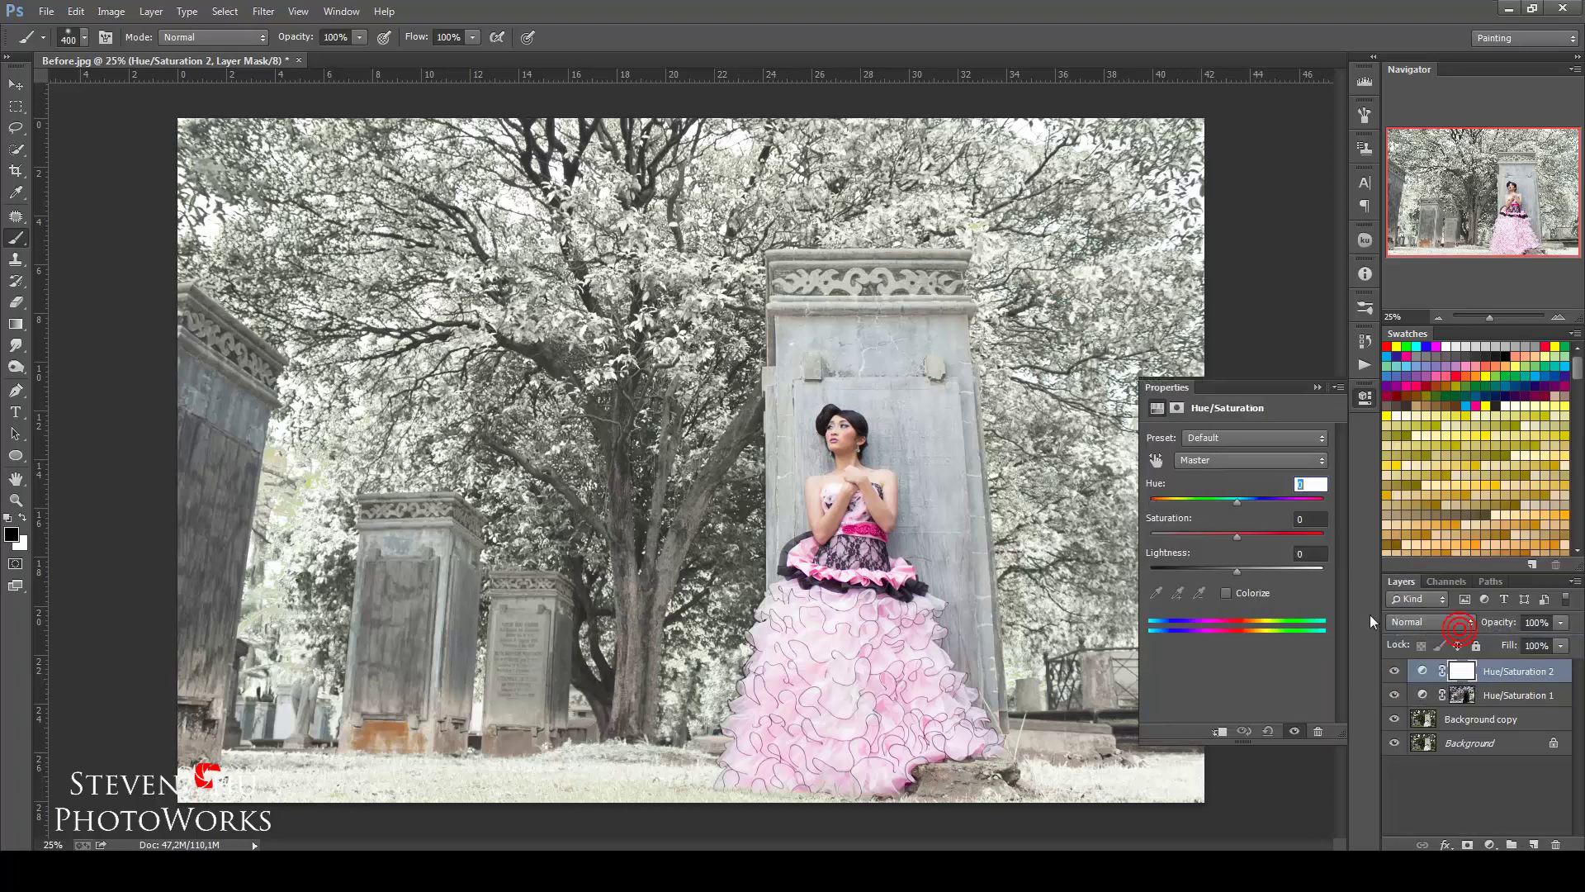
{"action": "left_click", "coordinate": [1240, 458]}
{"action": "left_click", "coordinate": [1215, 512]}
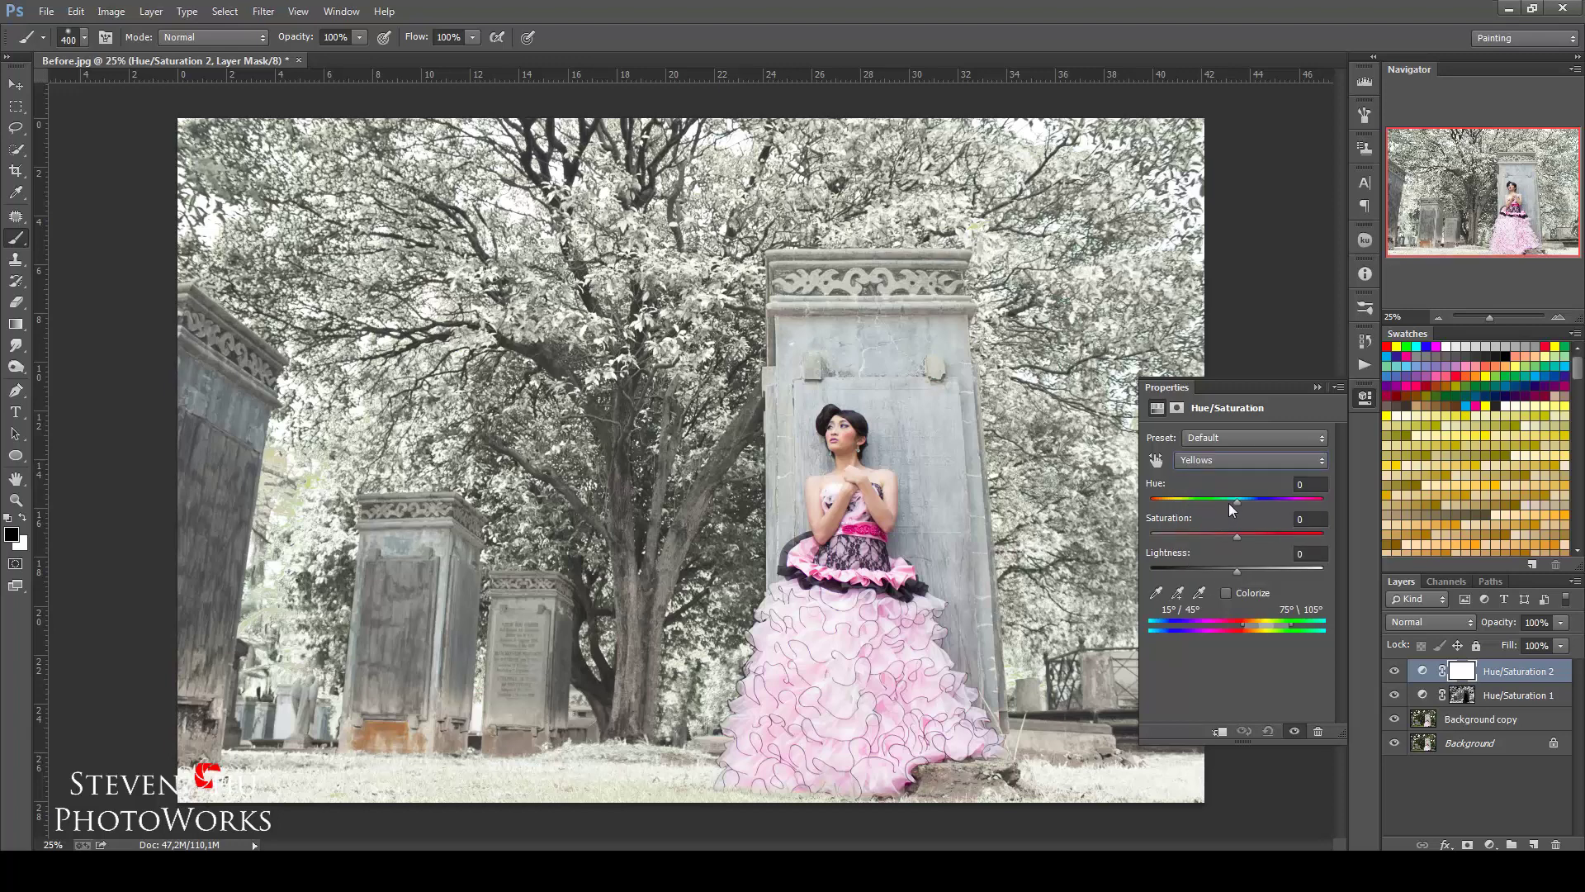
{"action": "left_click_drag", "start_coordinate": [1236, 501], "coordinate": [1153, 498]}
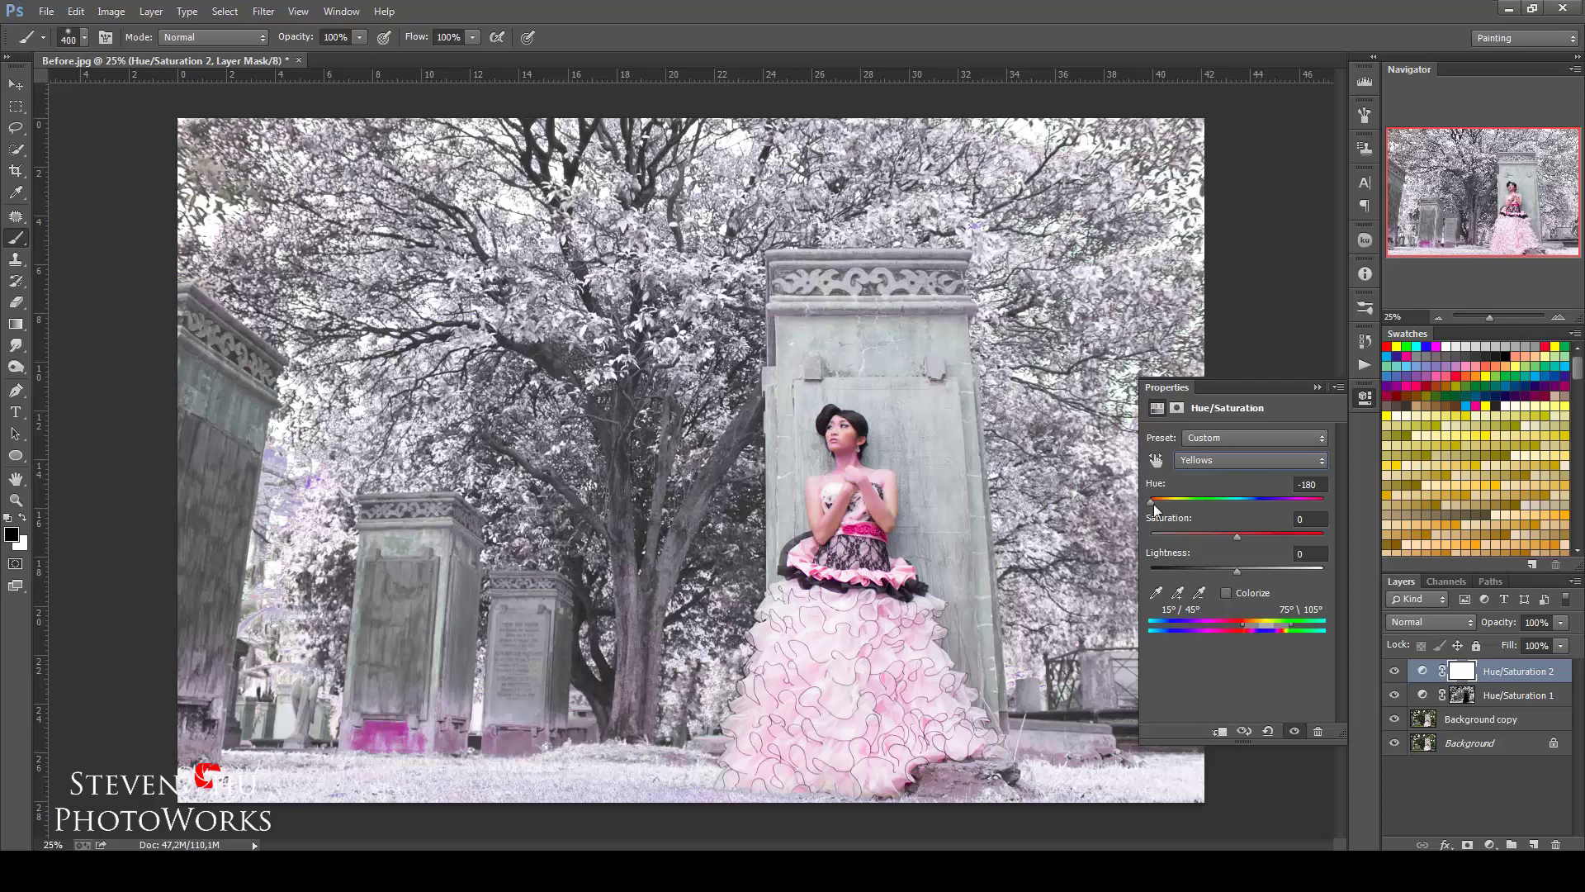
{"action": "left_click_drag", "start_coordinate": [1267, 572], "coordinate": [1323, 581]}
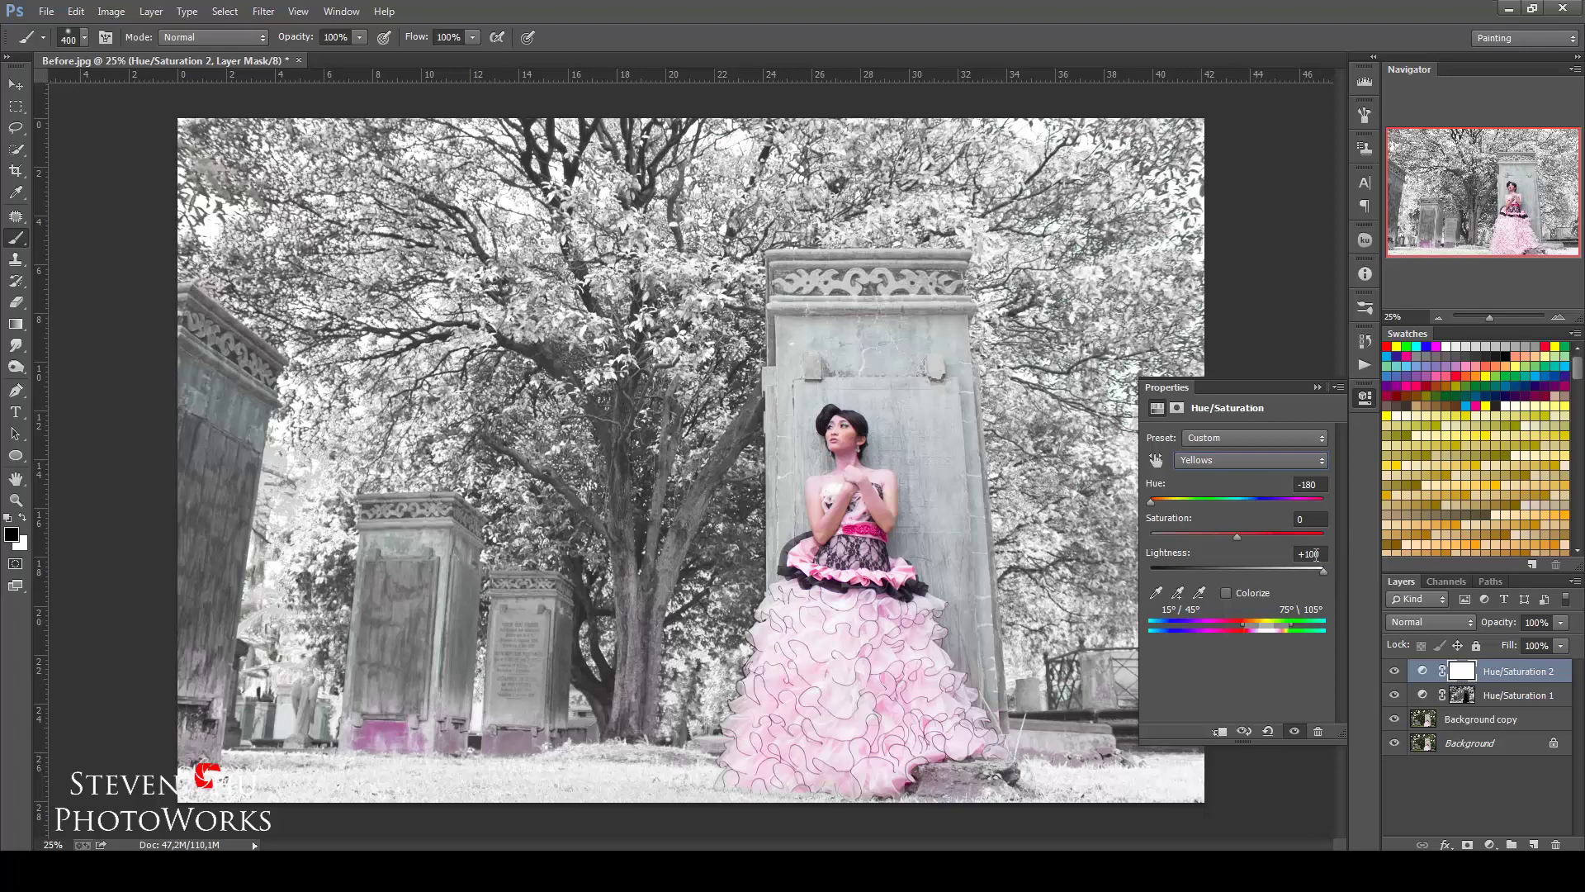
{"action": "left_click", "coordinate": [1318, 387]}
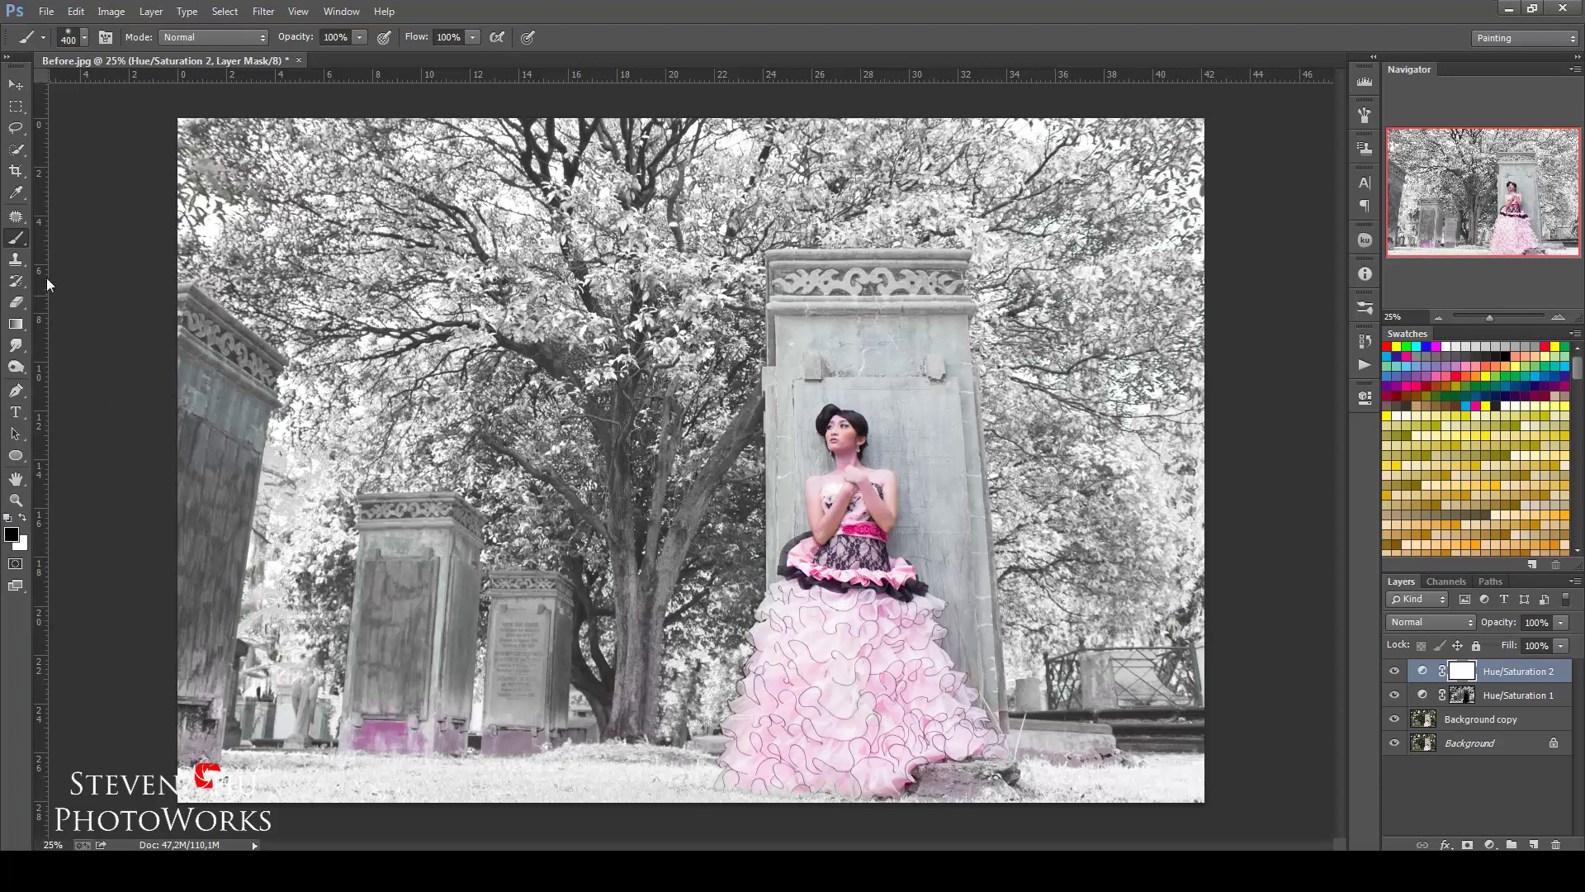
Paint black on the Hue/Saturation 2 mask over the model's pink dress
{"action": "right_click", "coordinate": [17, 242]}
{"action": "left_click", "coordinate": [59, 242]}
{"action": "mouse_move", "coordinate": [897, 659]}
{"action": "left_mouse_down"}
{"action": "mouse_move", "coordinate": [882, 580]}
{"action": "mouse_move", "coordinate": [920, 571]}
{"action": "left_mouse_up"}
Add Hue/Saturation 3 raising Reds lightness to +93 and Magentas lightness to +100
{"action": "left_click", "coordinate": [1490, 842]}
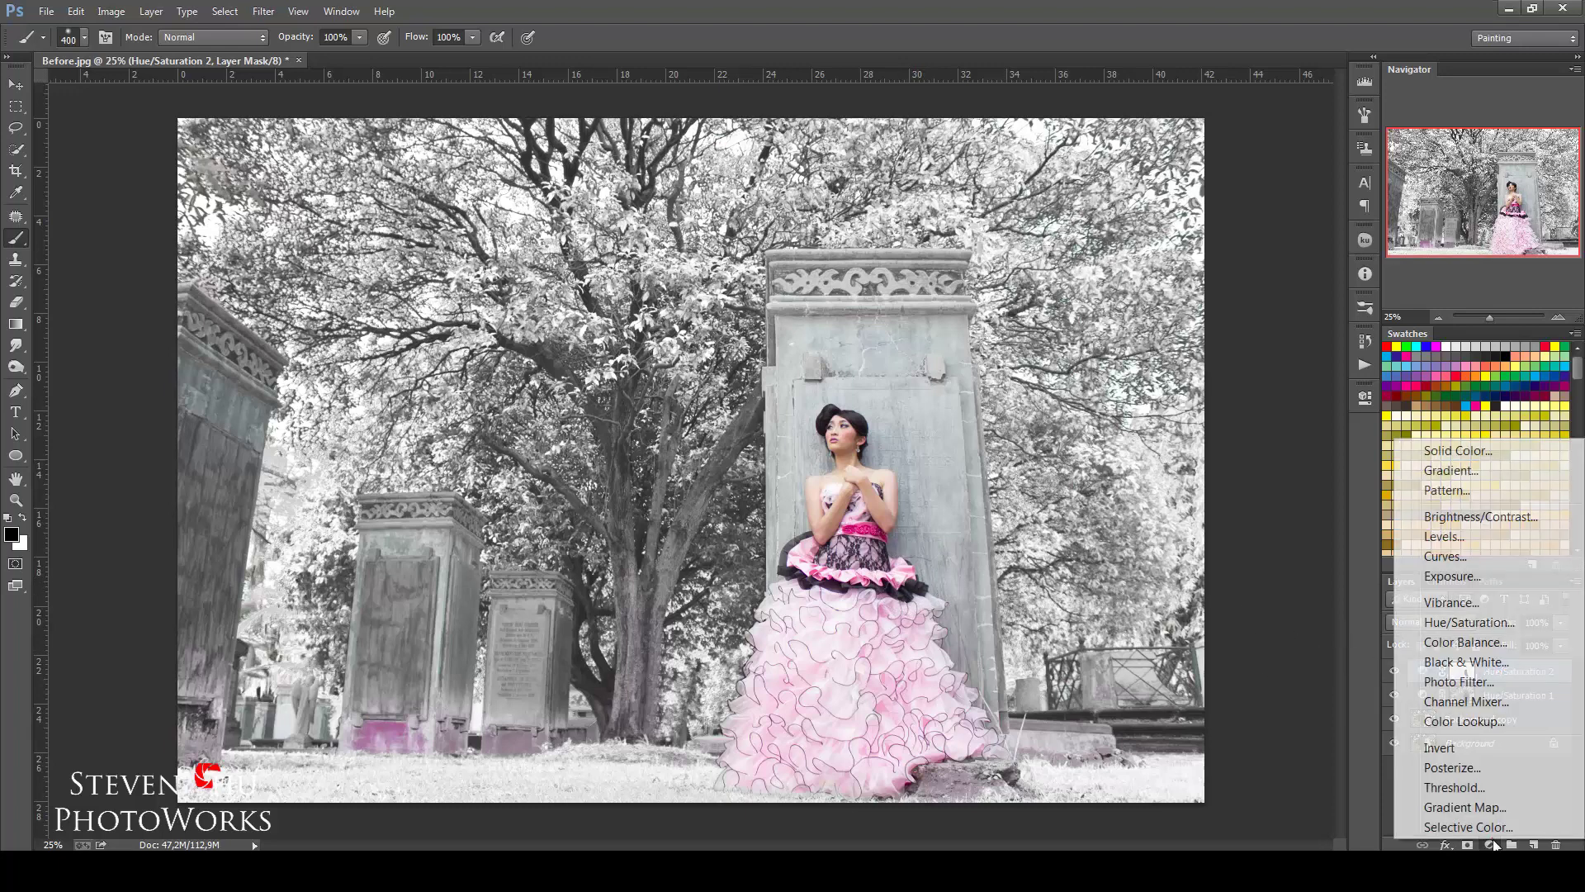
{"action": "left_click", "coordinate": [1426, 626]}
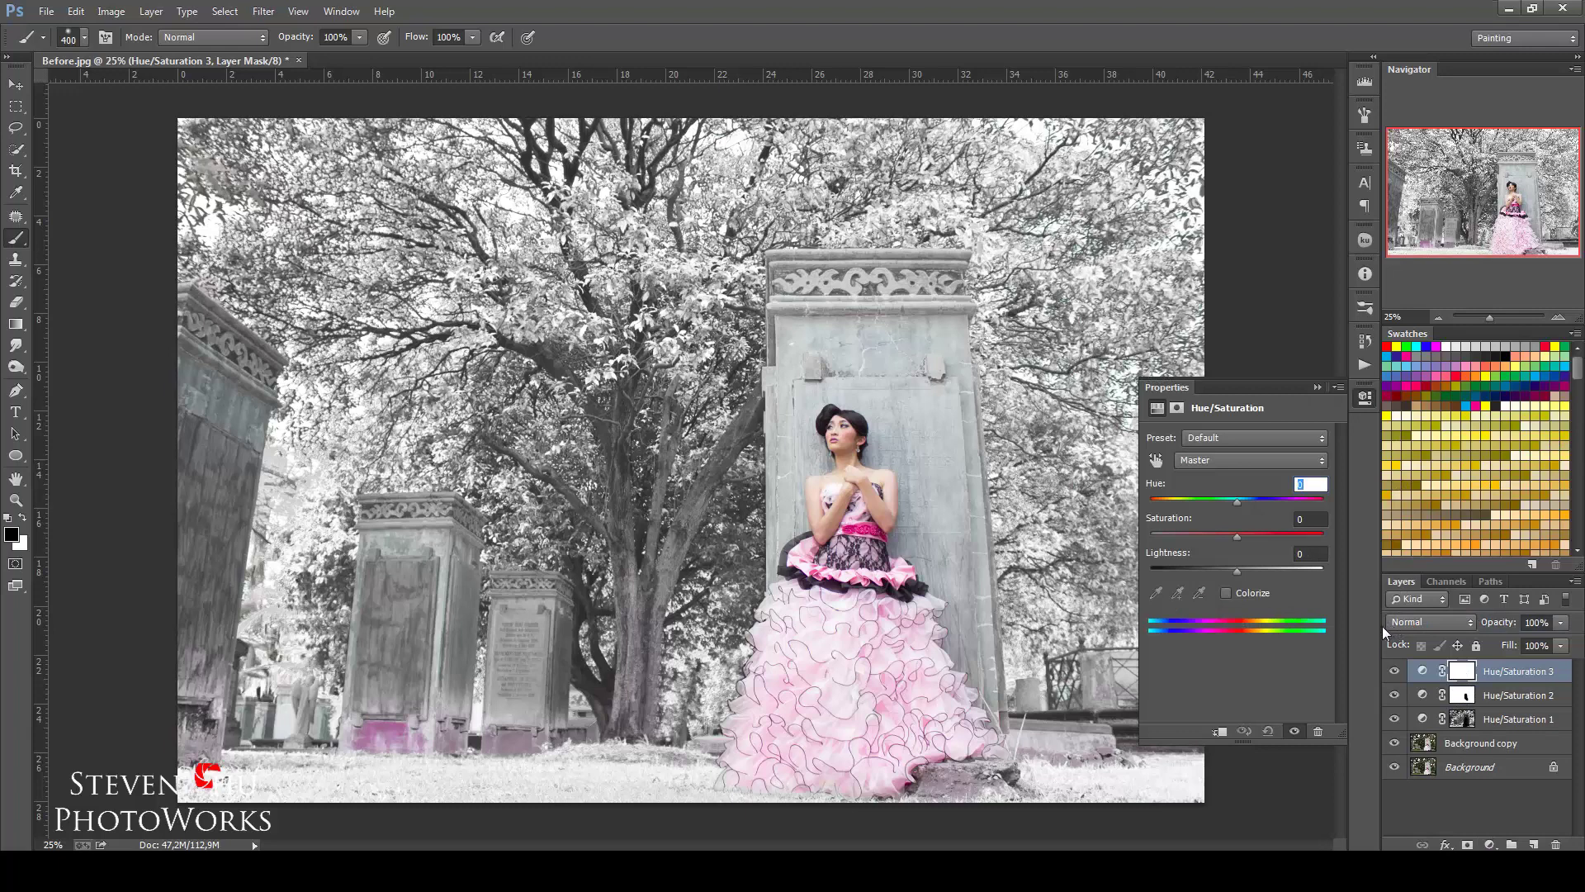
{"action": "left_click", "coordinate": [1239, 460]}
{"action": "left_click", "coordinate": [1222, 497]}
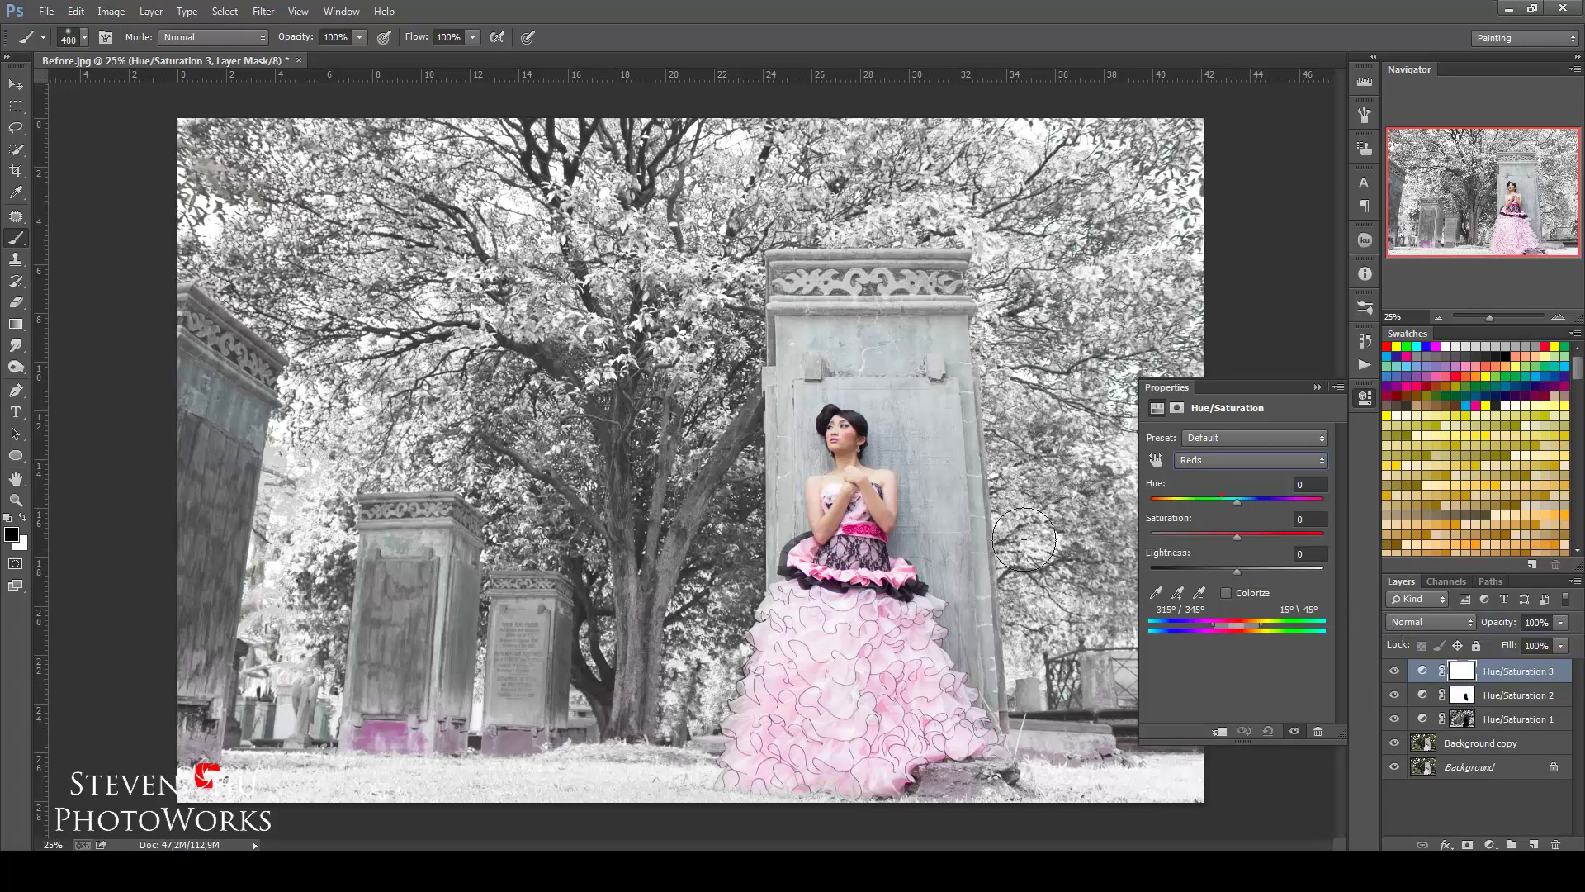
{"action": "left_click_drag", "start_coordinate": [1275, 572], "coordinate": [1301, 574]}
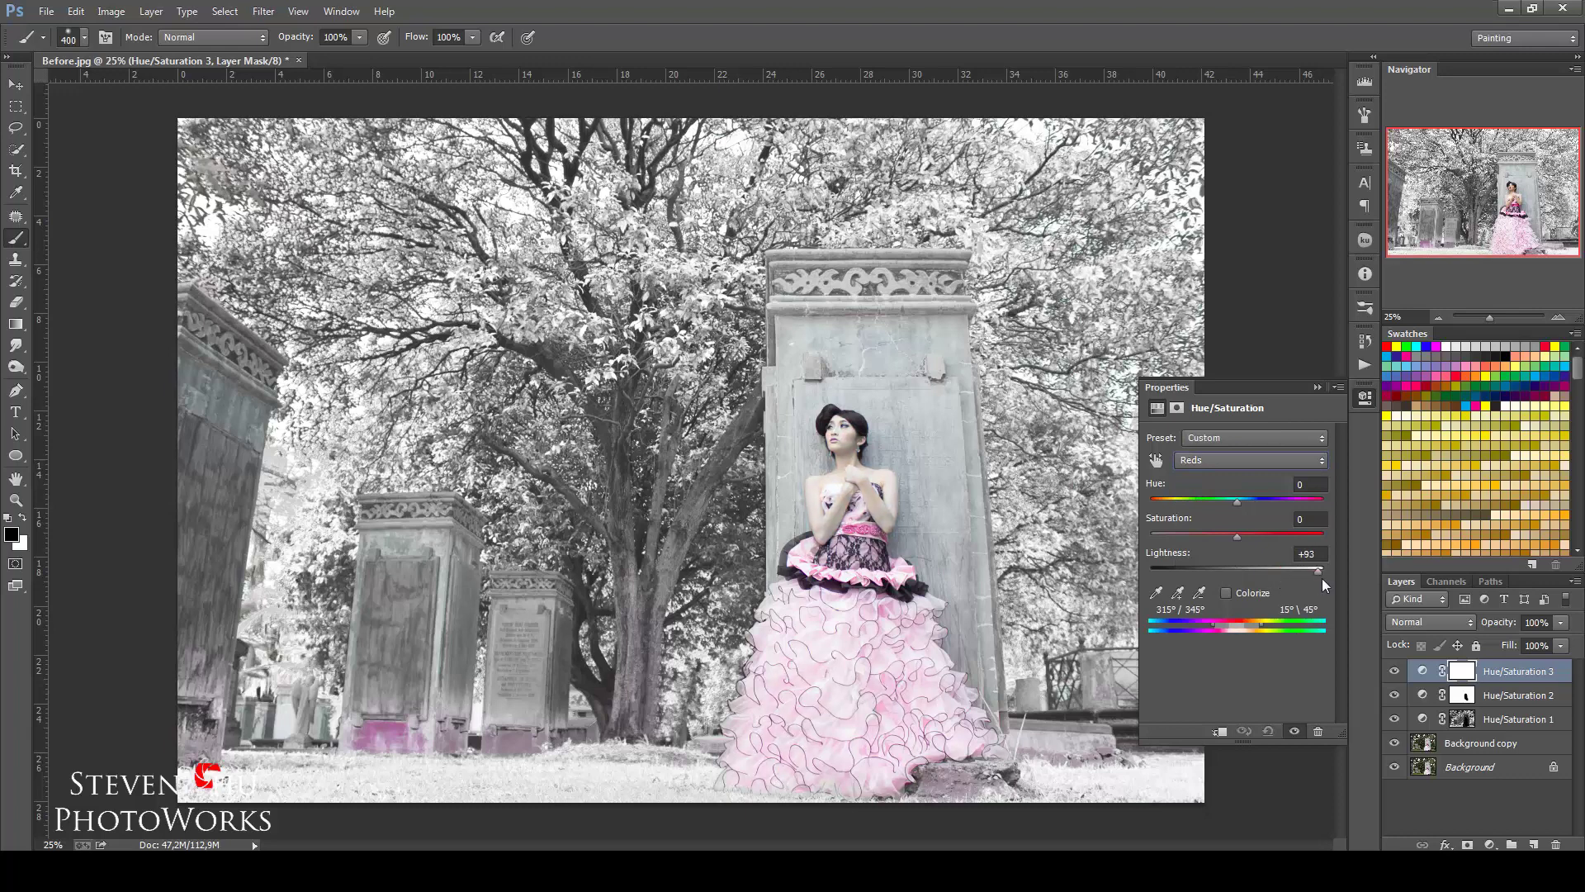
{"action": "left_click", "coordinate": [1222, 458]}
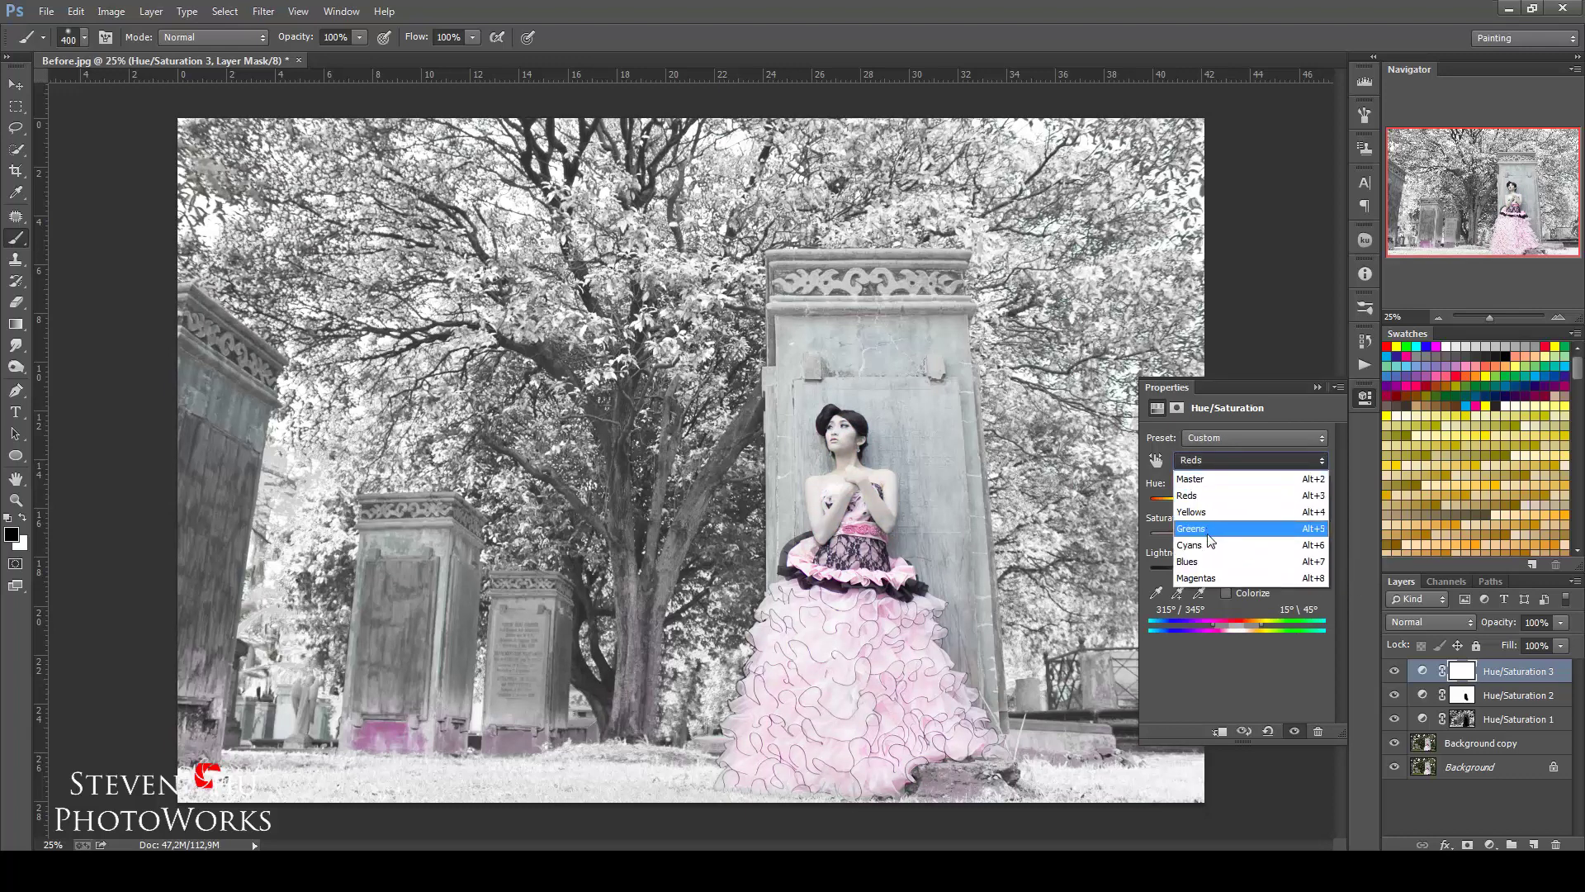
{"action": "left_click", "coordinate": [1204, 579]}
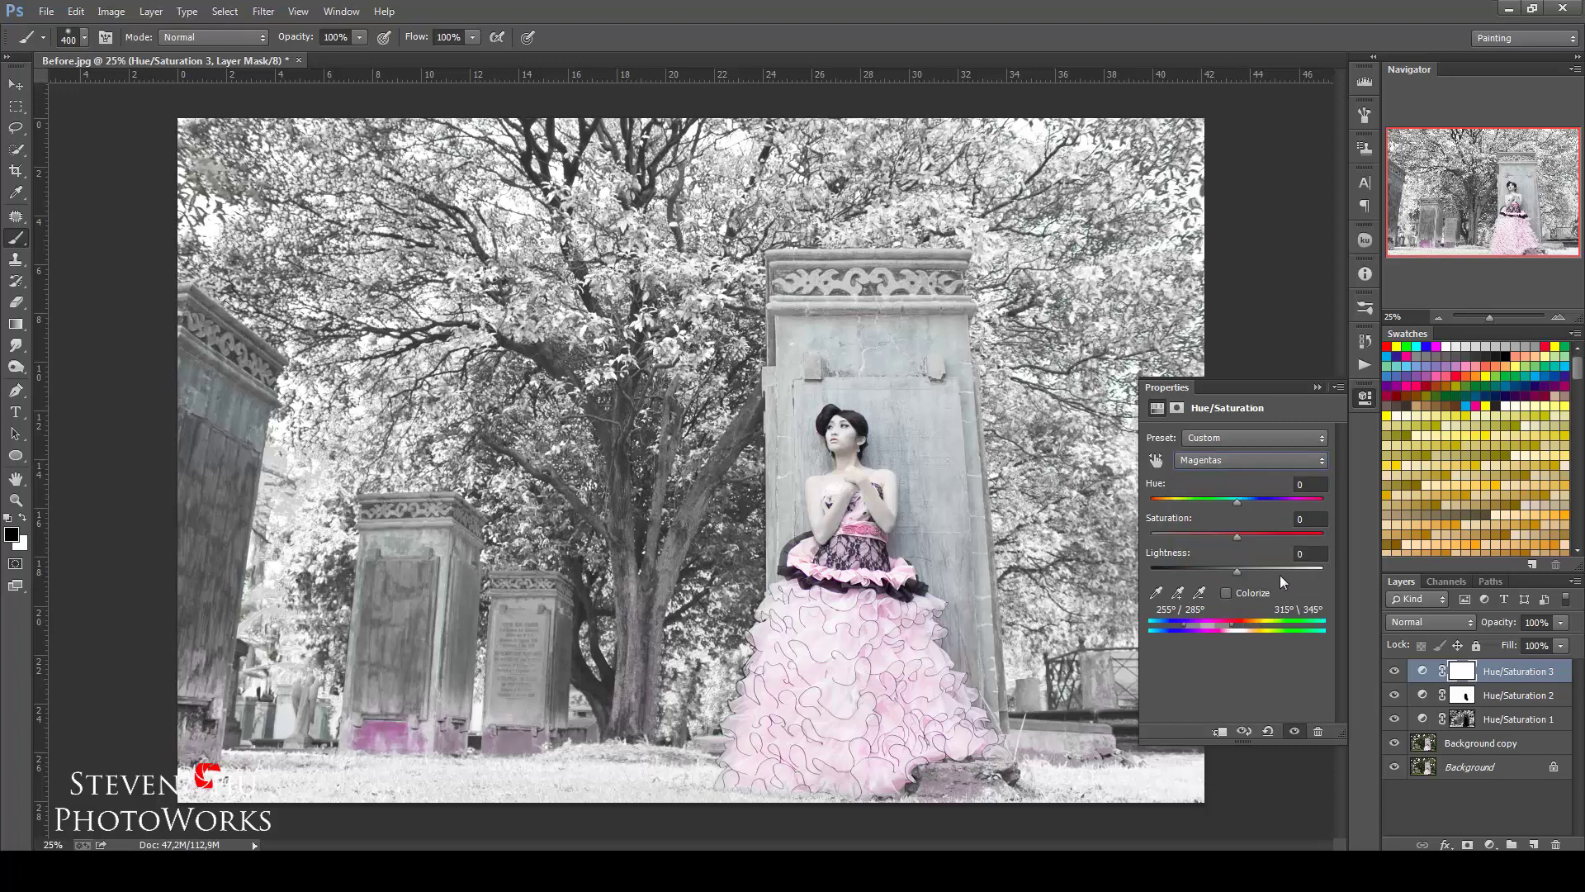
{"action": "left_click_drag", "start_coordinate": [1286, 569], "coordinate": [1321, 570]}
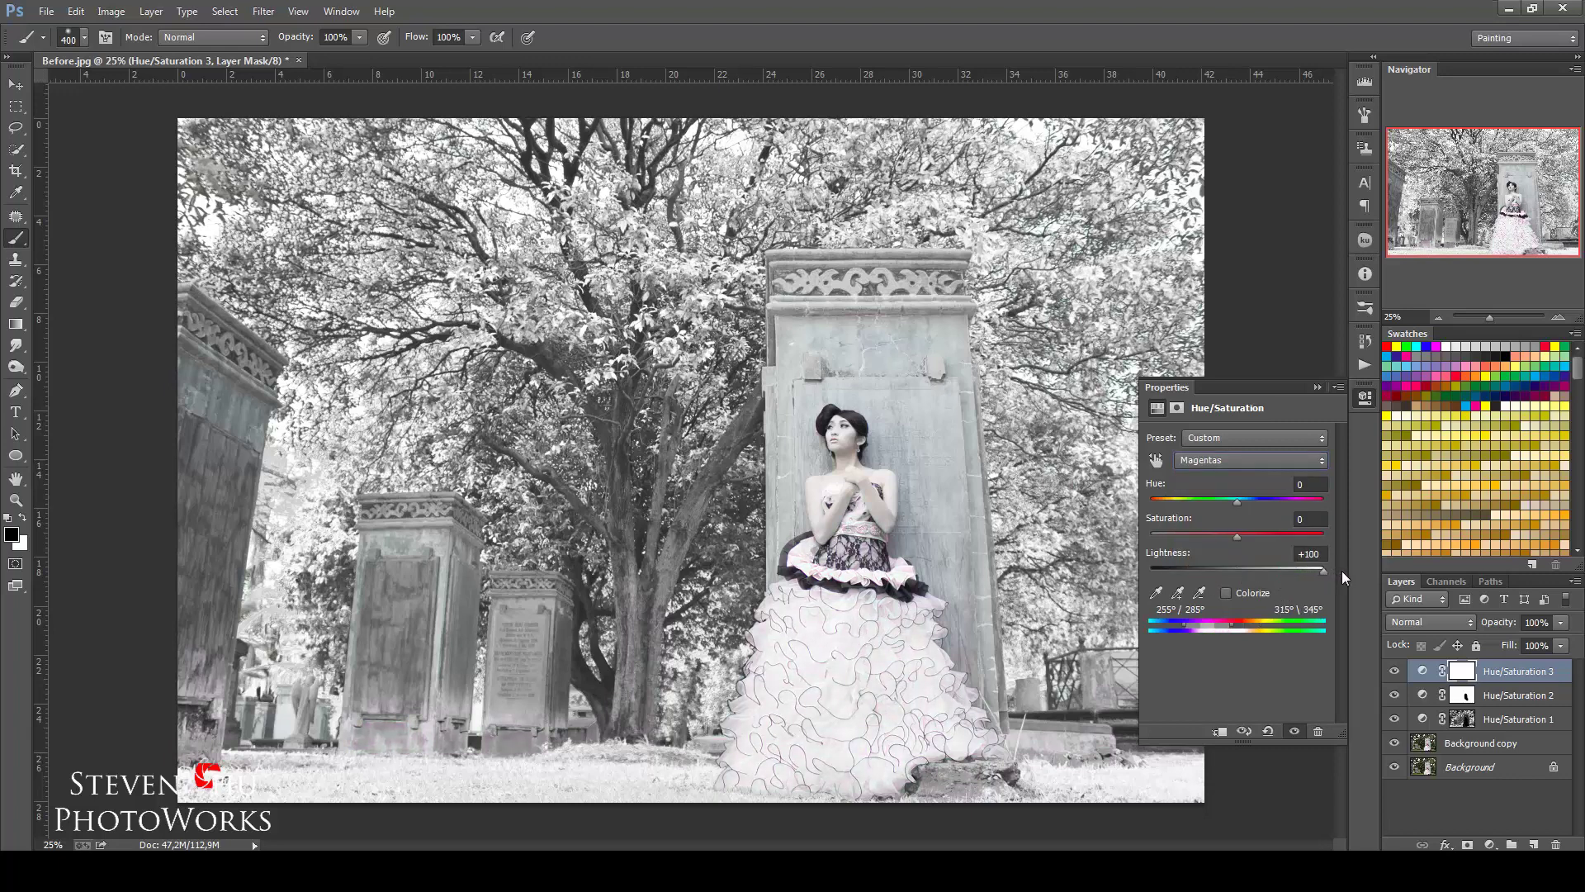
{"action": "left_click", "coordinate": [1322, 385]}
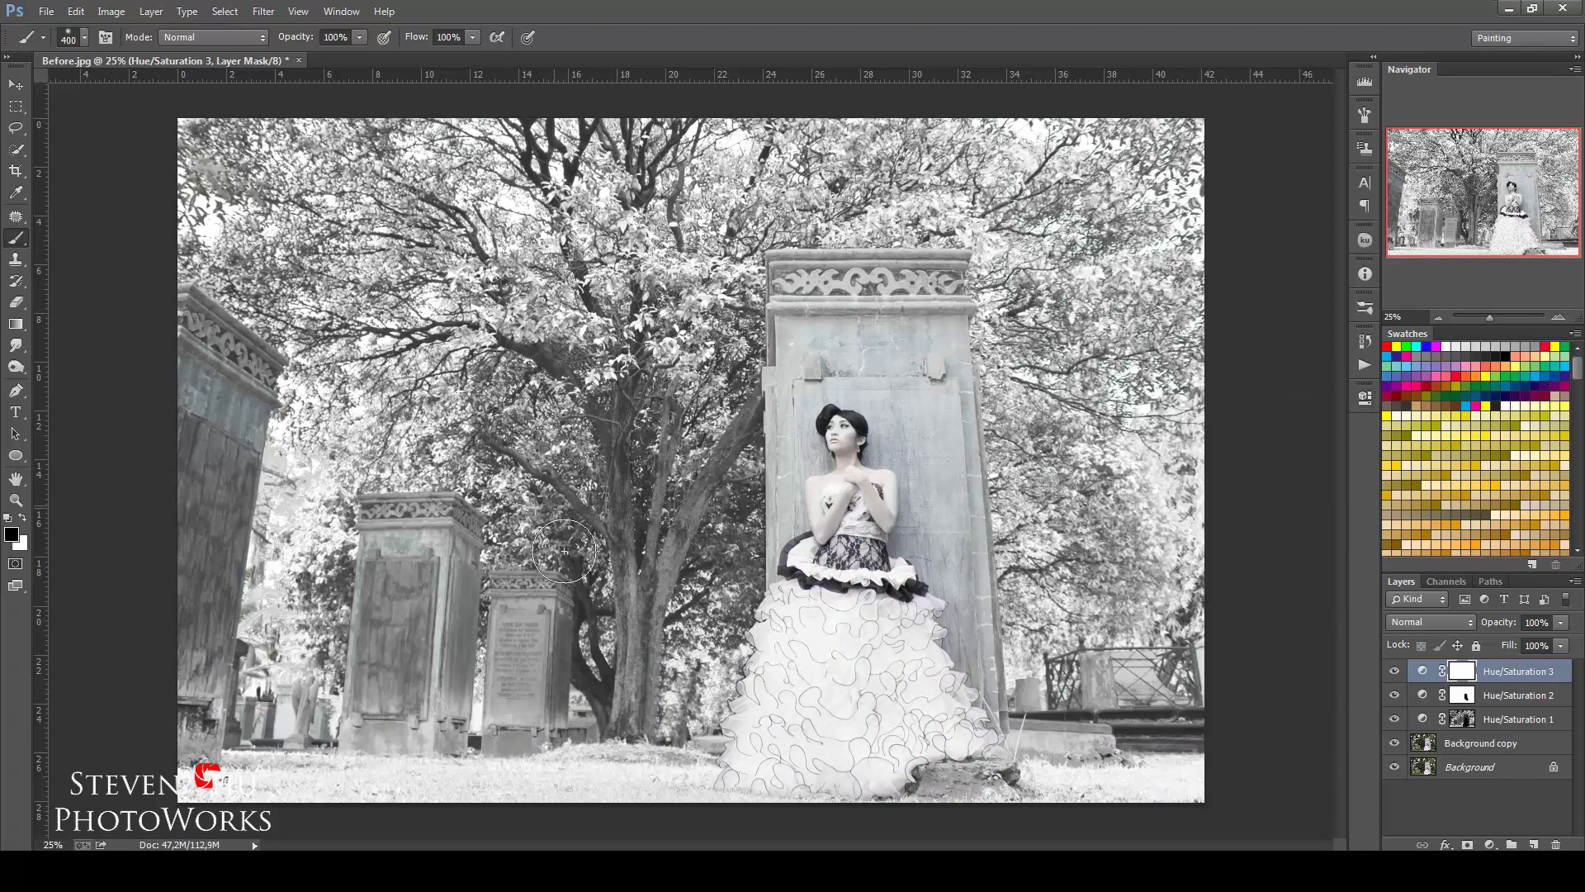
Invert the Hue/Saturation 3 mask to black and paint white over the tombstone base and lower dress
{"action": "double_click", "coordinate": [1466, 679]}
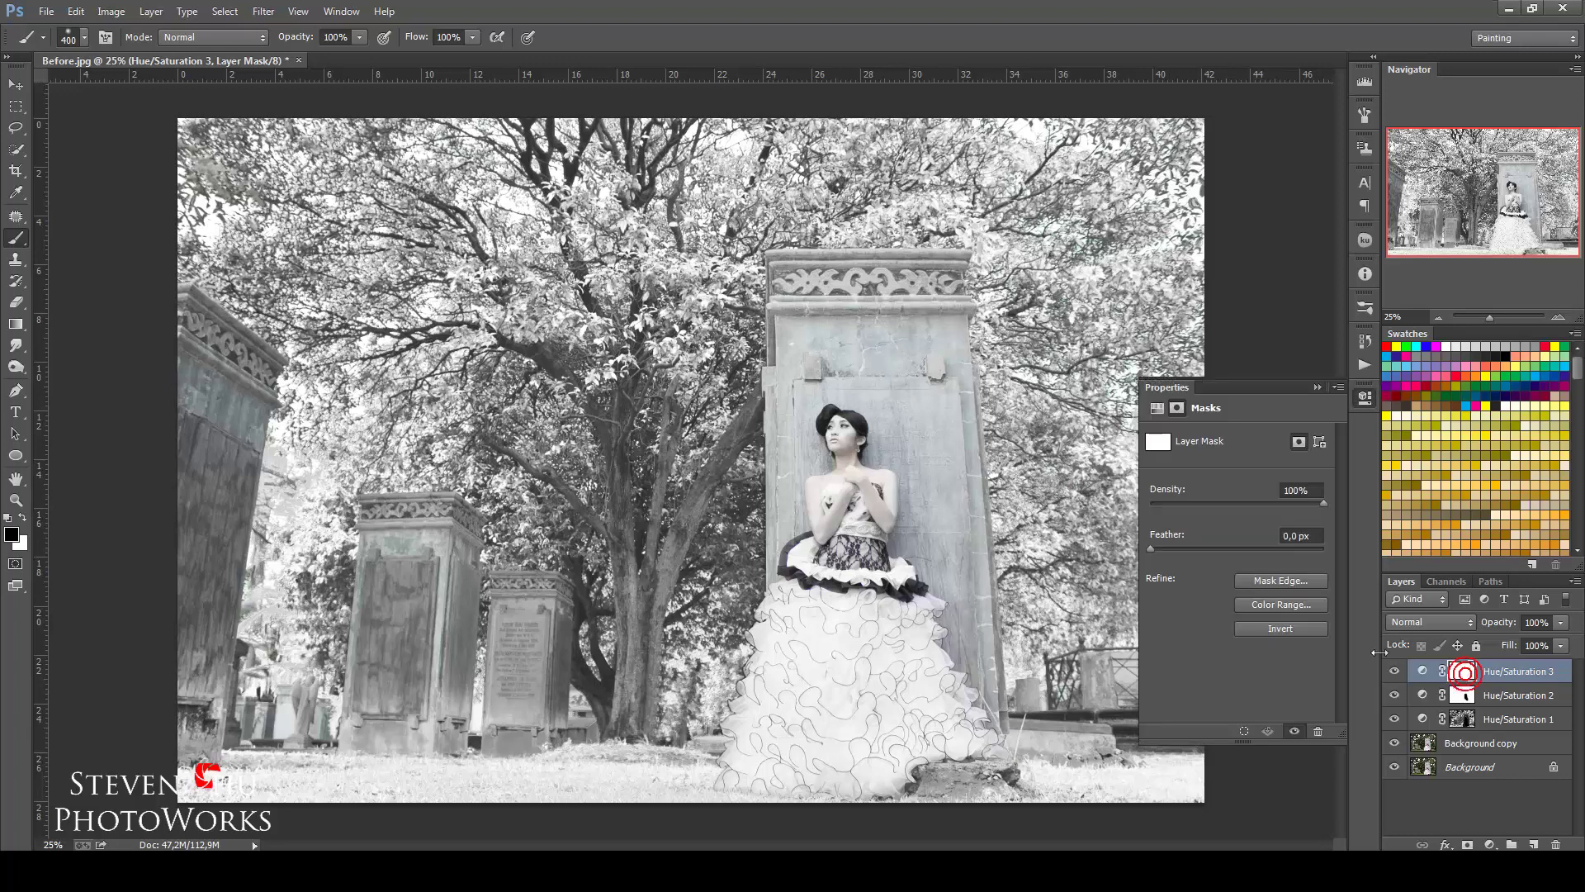
{"action": "left_click", "coordinate": [1297, 633]}
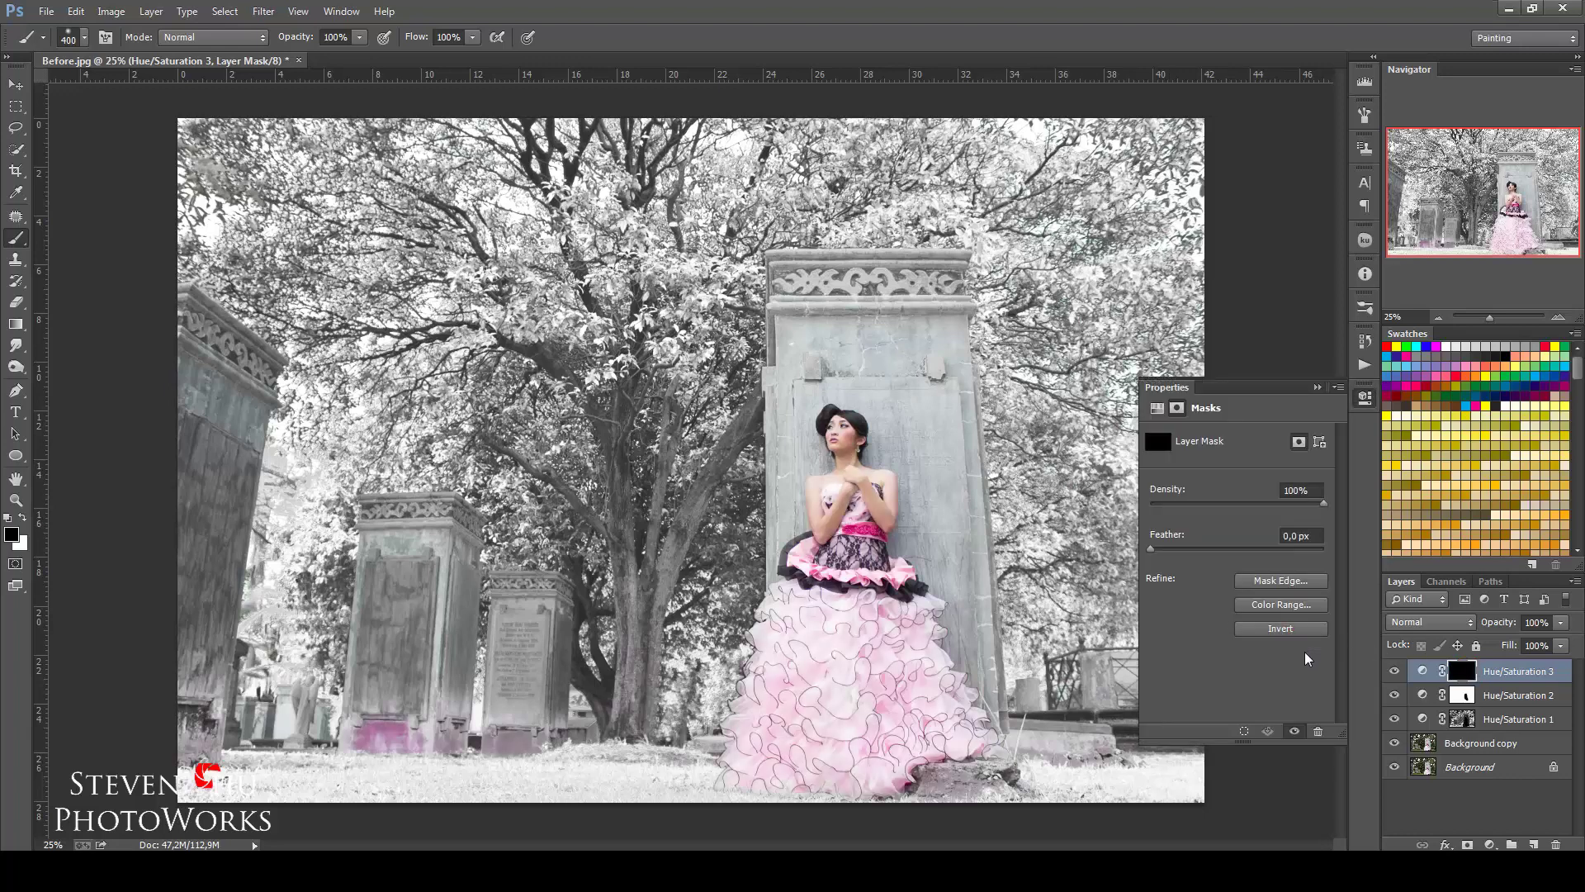
{"action": "left_click", "coordinate": [1319, 387]}
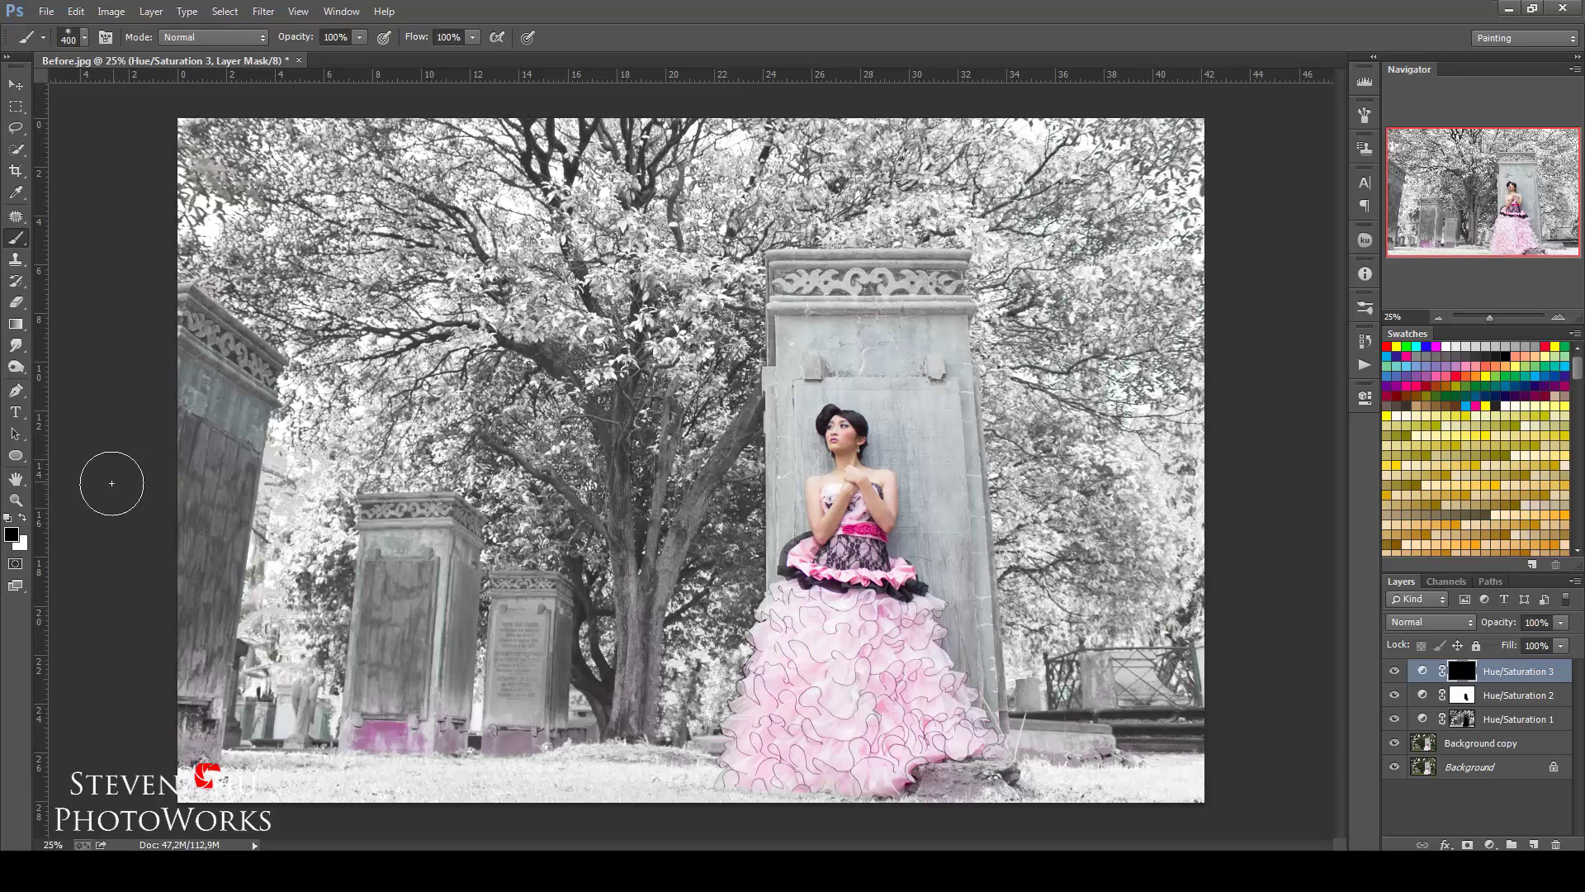
{"action": "left_click", "coordinate": [22, 518]}
{"action": "left_click_drag", "start_coordinate": [339, 727], "coordinate": [528, 747]}
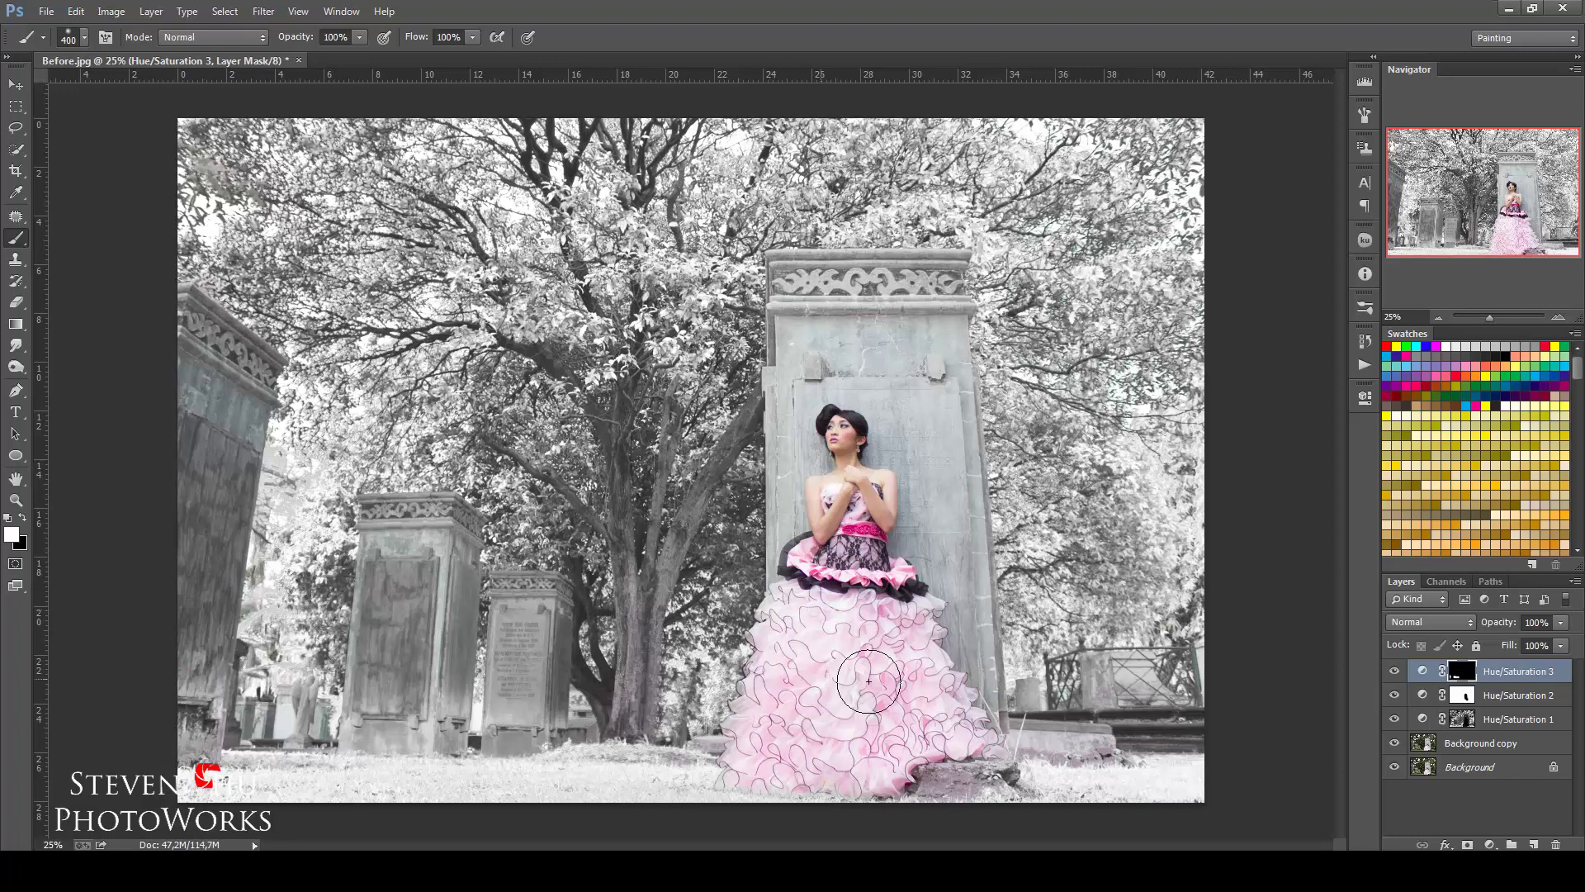
{"action": "mouse_move", "coordinate": [902, 695]}
{"action": "left_mouse_down"}
{"action": "mouse_move", "coordinate": [874, 742]}
{"action": "mouse_move", "coordinate": [941, 739]}
{"action": "mouse_move", "coordinate": [842, 761]}
{"action": "mouse_move", "coordinate": [727, 661]}
{"action": "mouse_move", "coordinate": [927, 647]}
{"action": "mouse_move", "coordinate": [725, 636]}
{"action": "mouse_move", "coordinate": [996, 697]}
{"action": "left_mouse_up"}
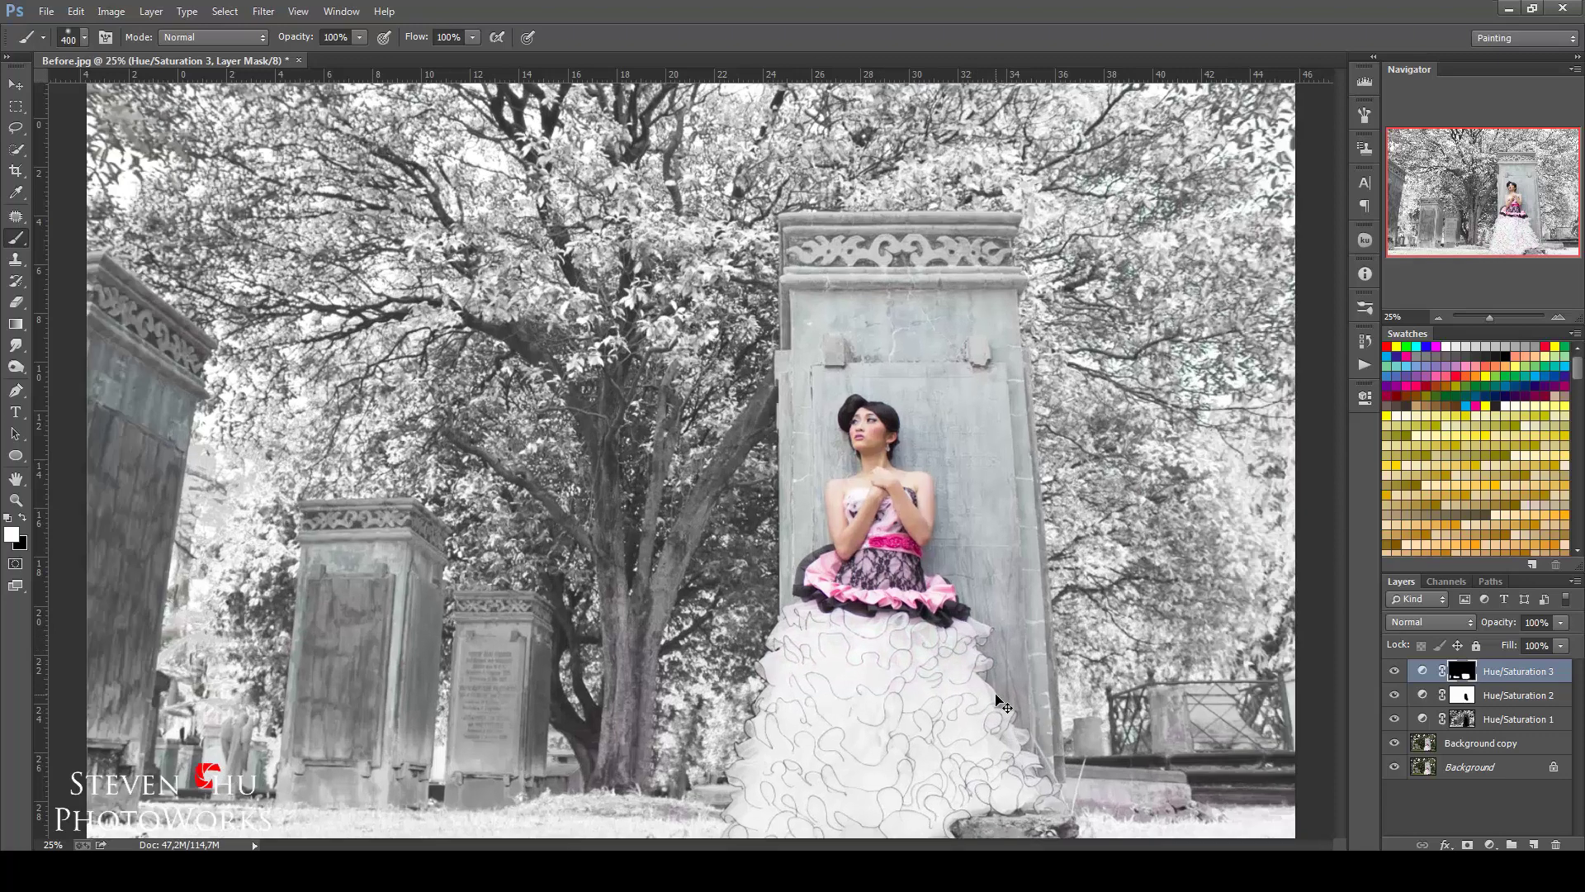
Zoom in on the woman and paint white over the waist ruffle, elbow area and lace
{"action": "key", "text": "ctrl+plus"}
{"action": "key", "text": "ctrl+plus"}
{"action": "key", "text": "ctrl+plus"}
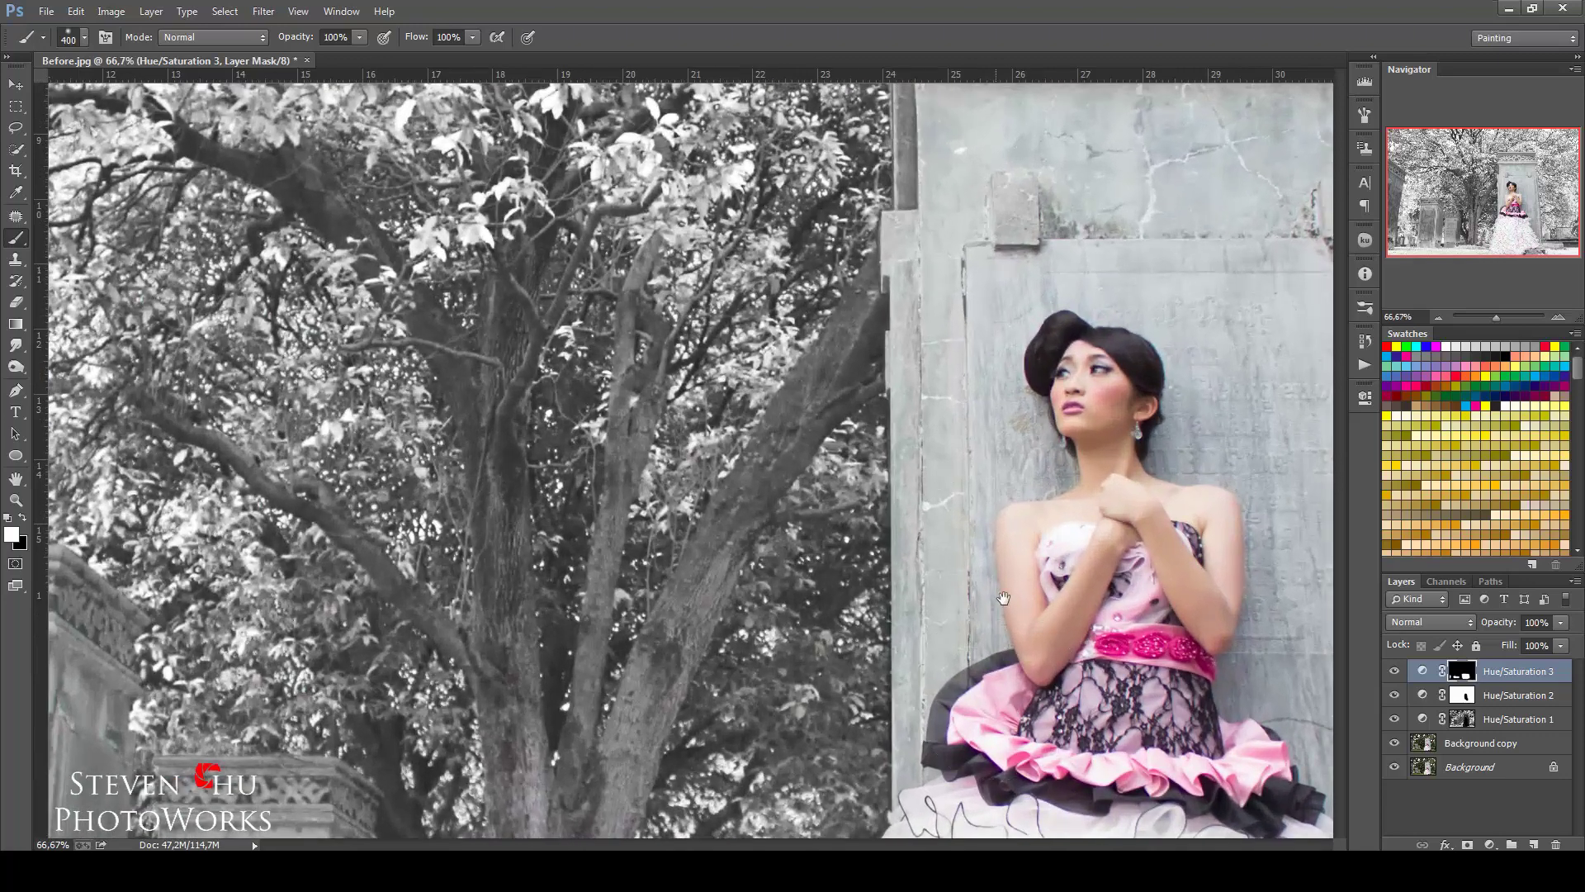
{"action": "left_click_drag", "start_coordinate": [979, 508], "coordinate": [830, 307]}
{"action": "key", "text": "bracketleft"}
{"action": "key", "text": "bracketleft"}
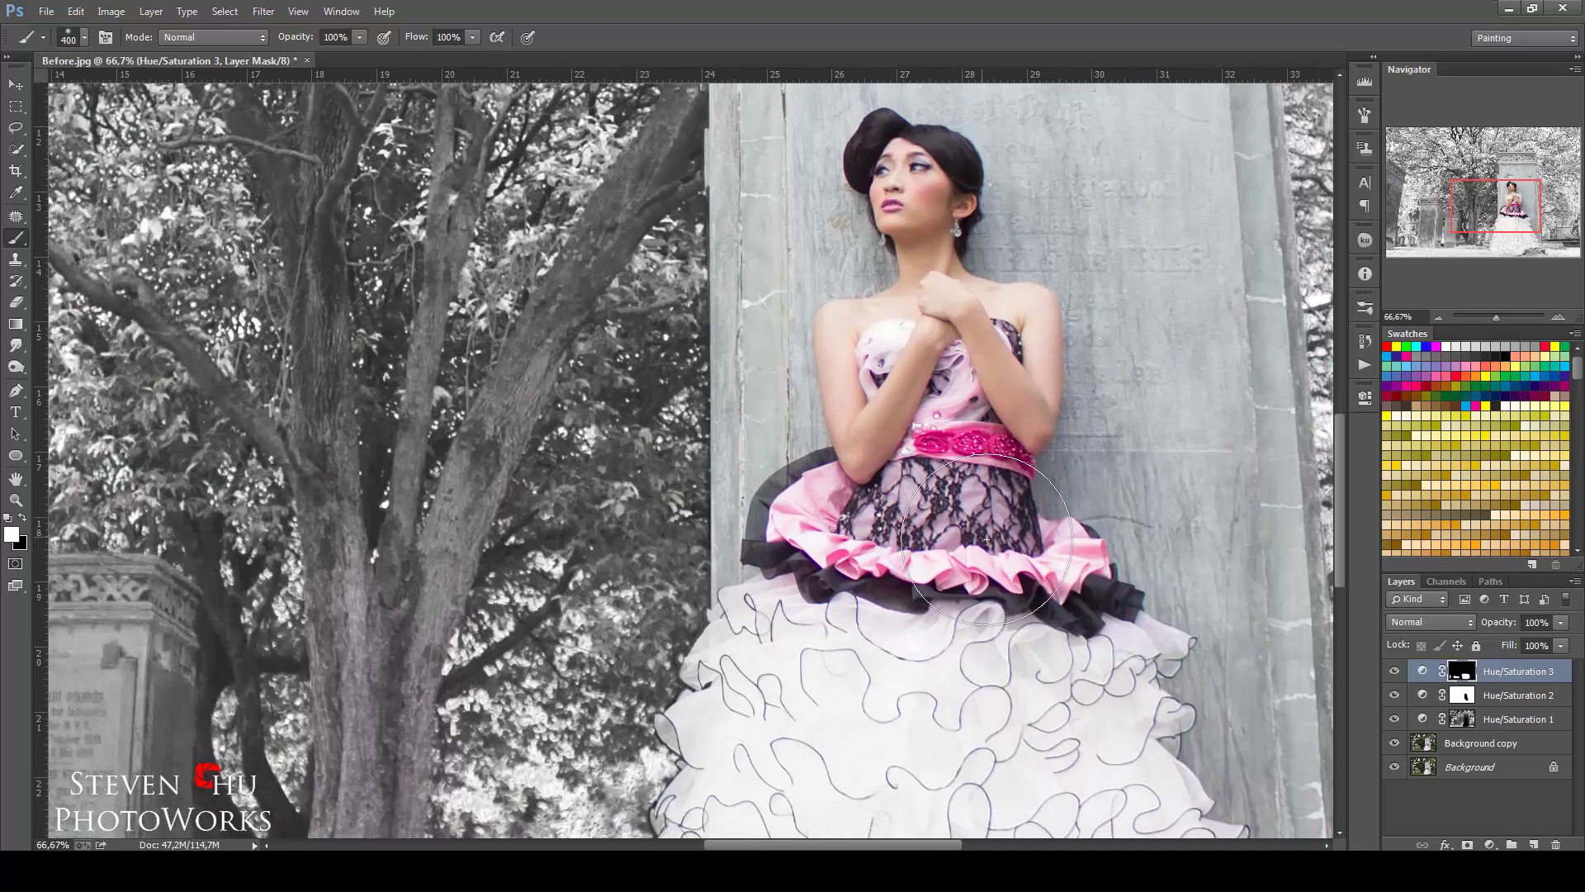
{"action": "key", "text": "bracketleft"}
{"action": "key", "text": "bracketleft"}
{"action": "key", "text": "bracketleft"}
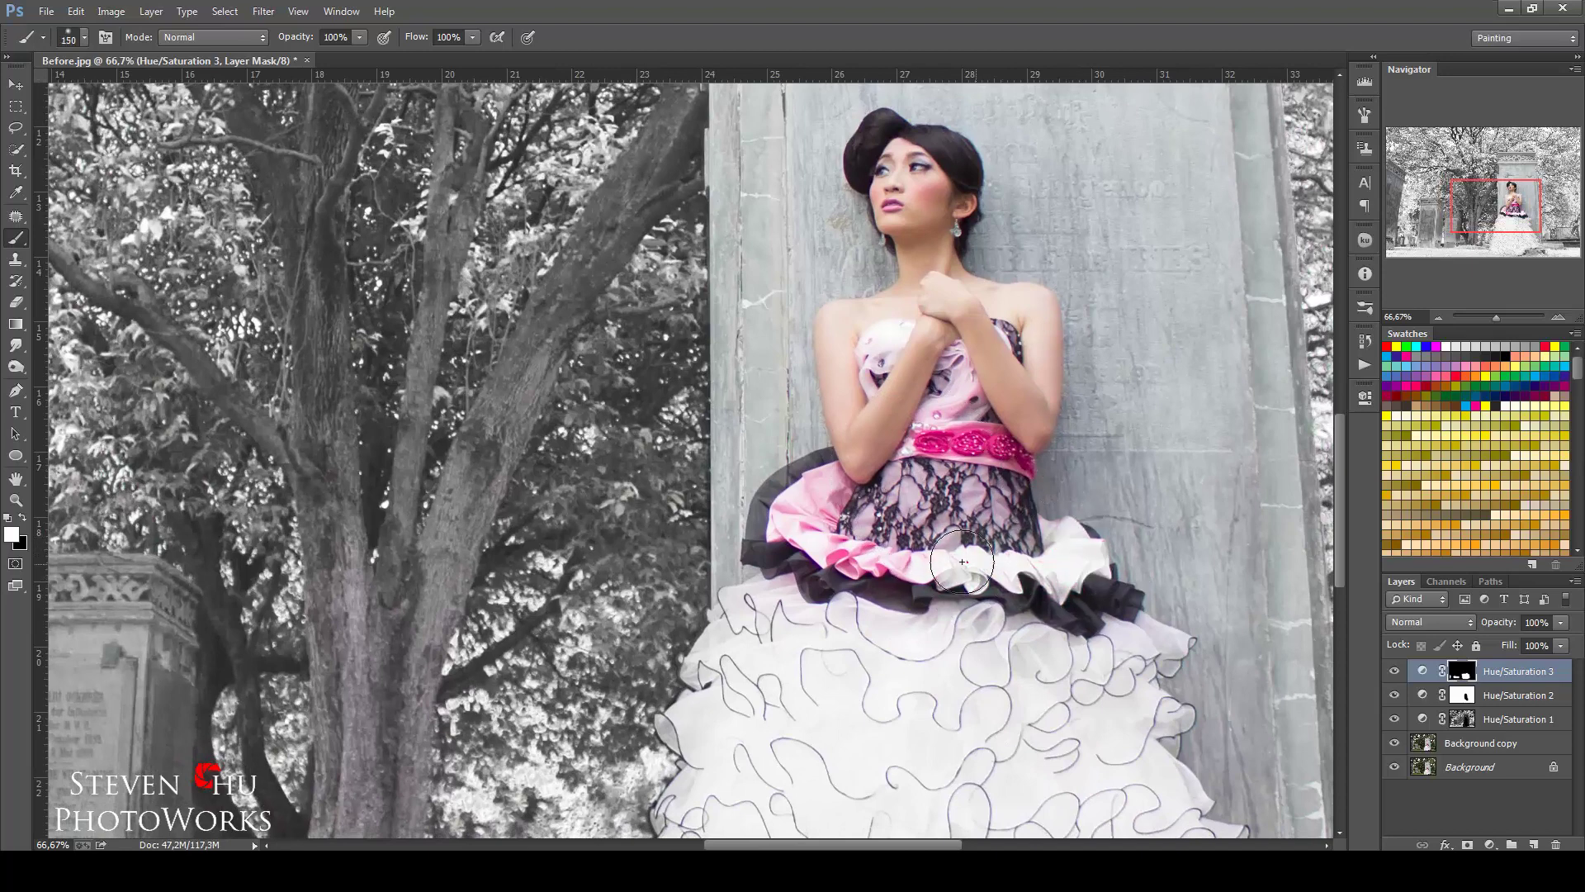
{"action": "mouse_move", "coordinate": [1007, 571]}
{"action": "left_mouse_down"}
{"action": "mouse_move", "coordinate": [807, 510]}
{"action": "mouse_move", "coordinate": [843, 493]}
{"action": "left_mouse_up"}
{"action": "key", "text": "bracketleft"}
{"action": "key", "text": "bracketleft"}
{"action": "key", "text": "bracketleft"}
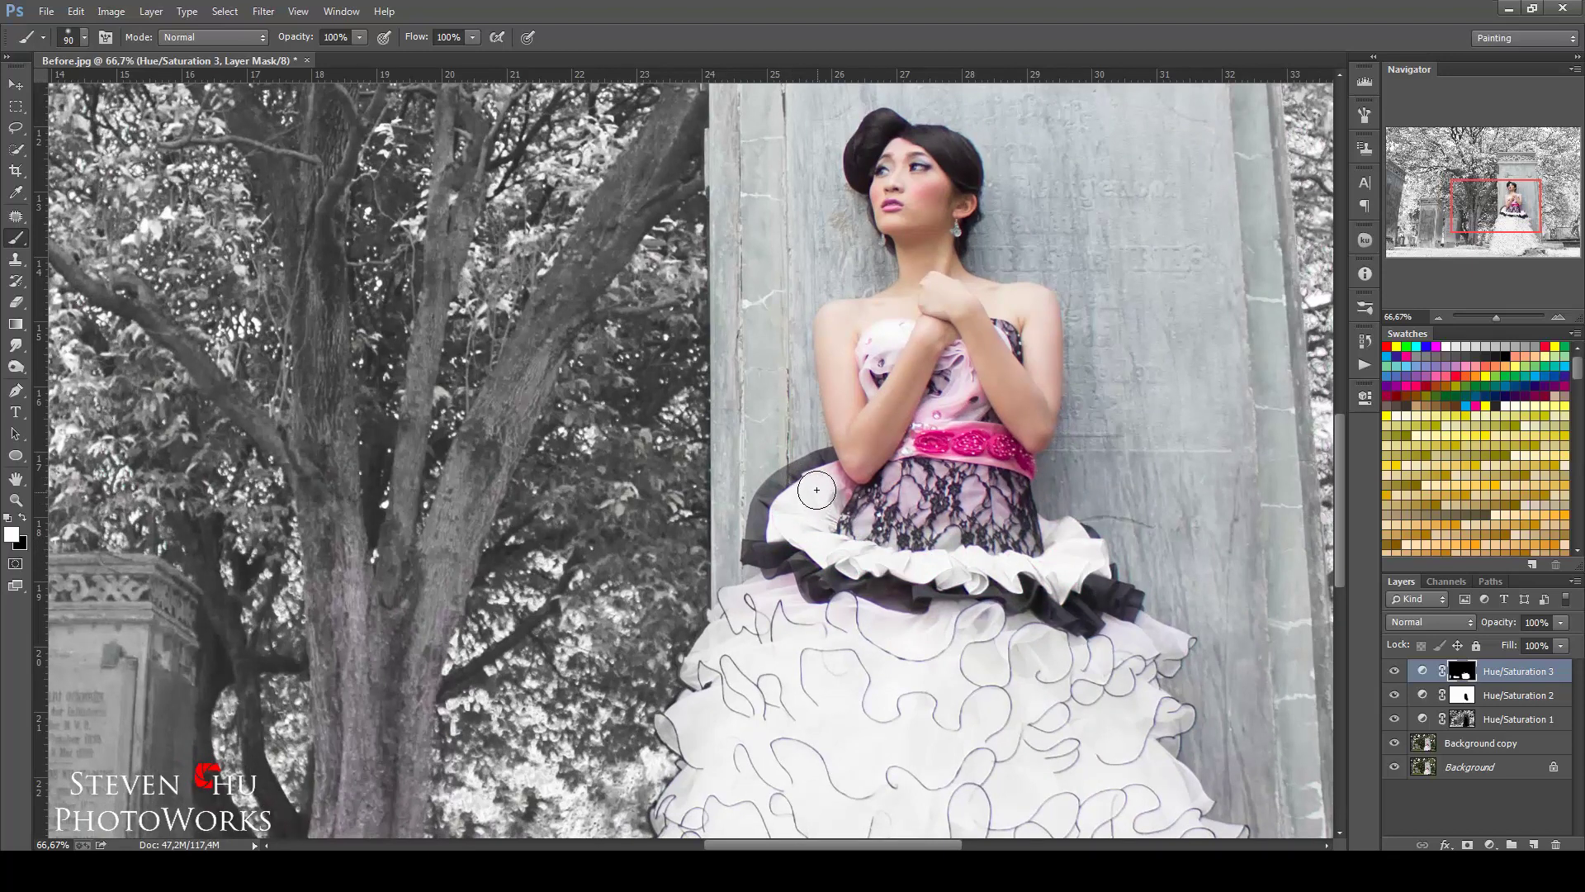
{"action": "key", "text": "ctrl+plus"}
{"action": "key", "text": "ctrl+plus"}
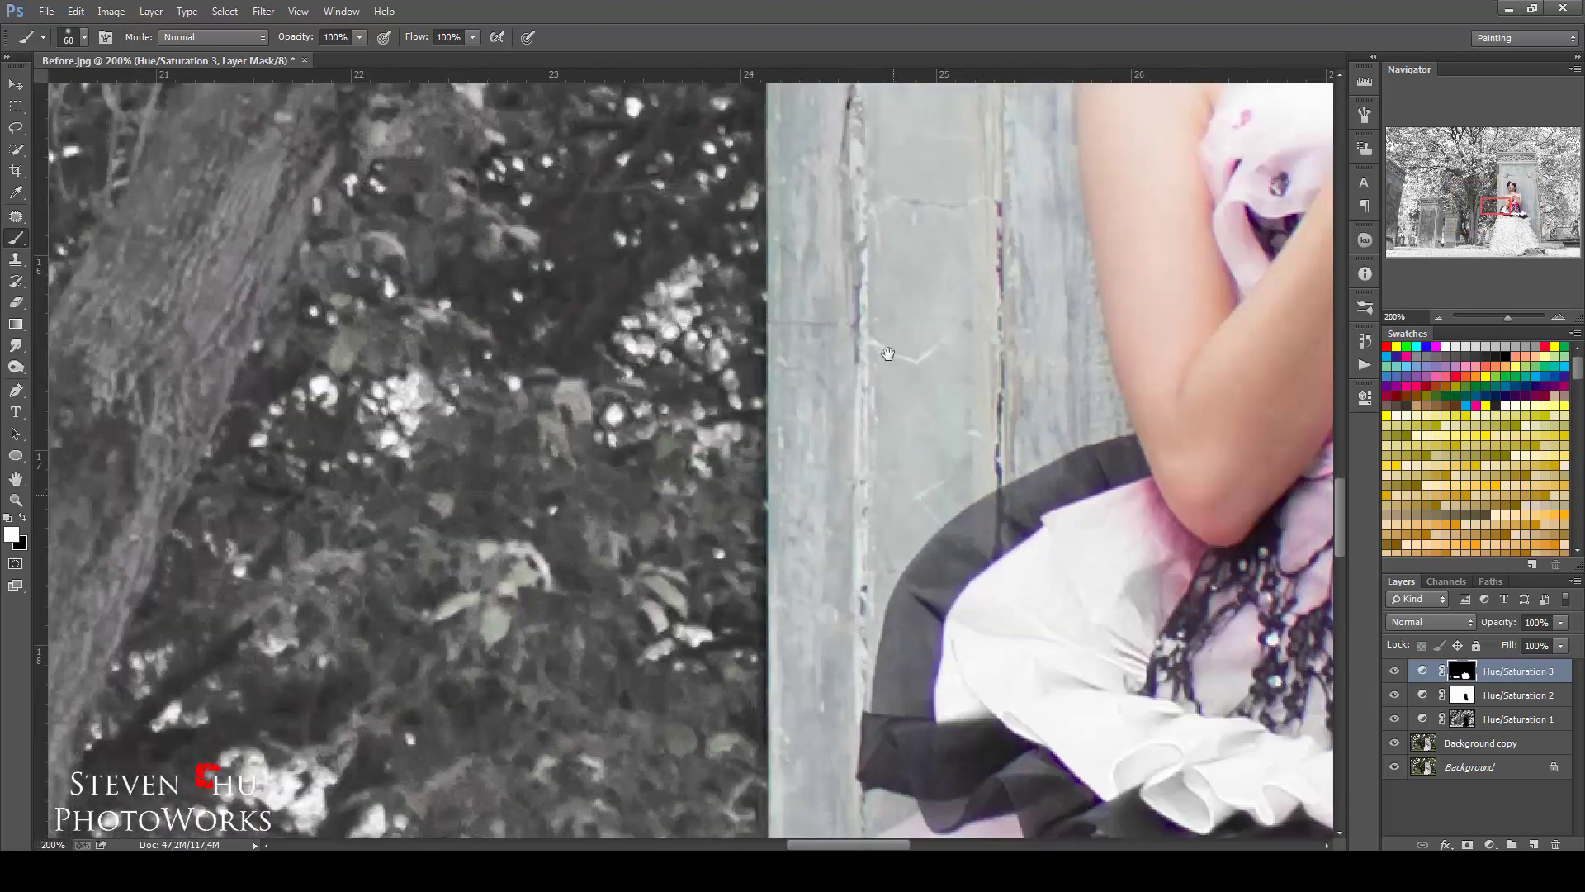
{"action": "left_click_drag", "start_coordinate": [1000, 518], "coordinate": [649, 398]}
{"action": "key", "text": "bracketleft"}
{"action": "key", "text": "bracketleft"}
{"action": "key", "text": "bracketleft"}
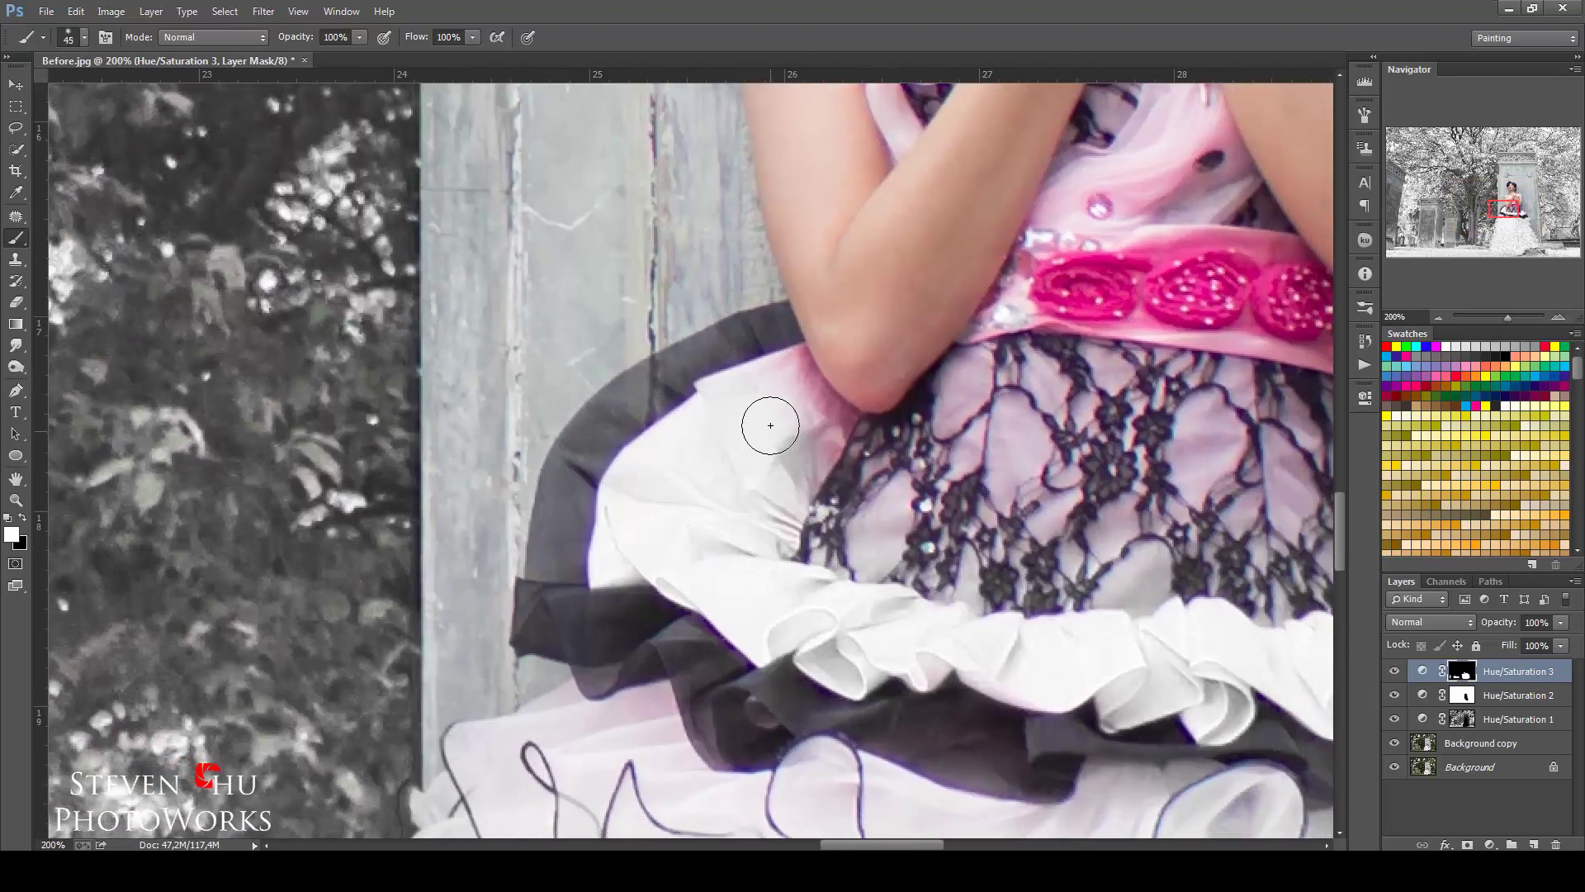
{"action": "key", "text": "bracketleft"}
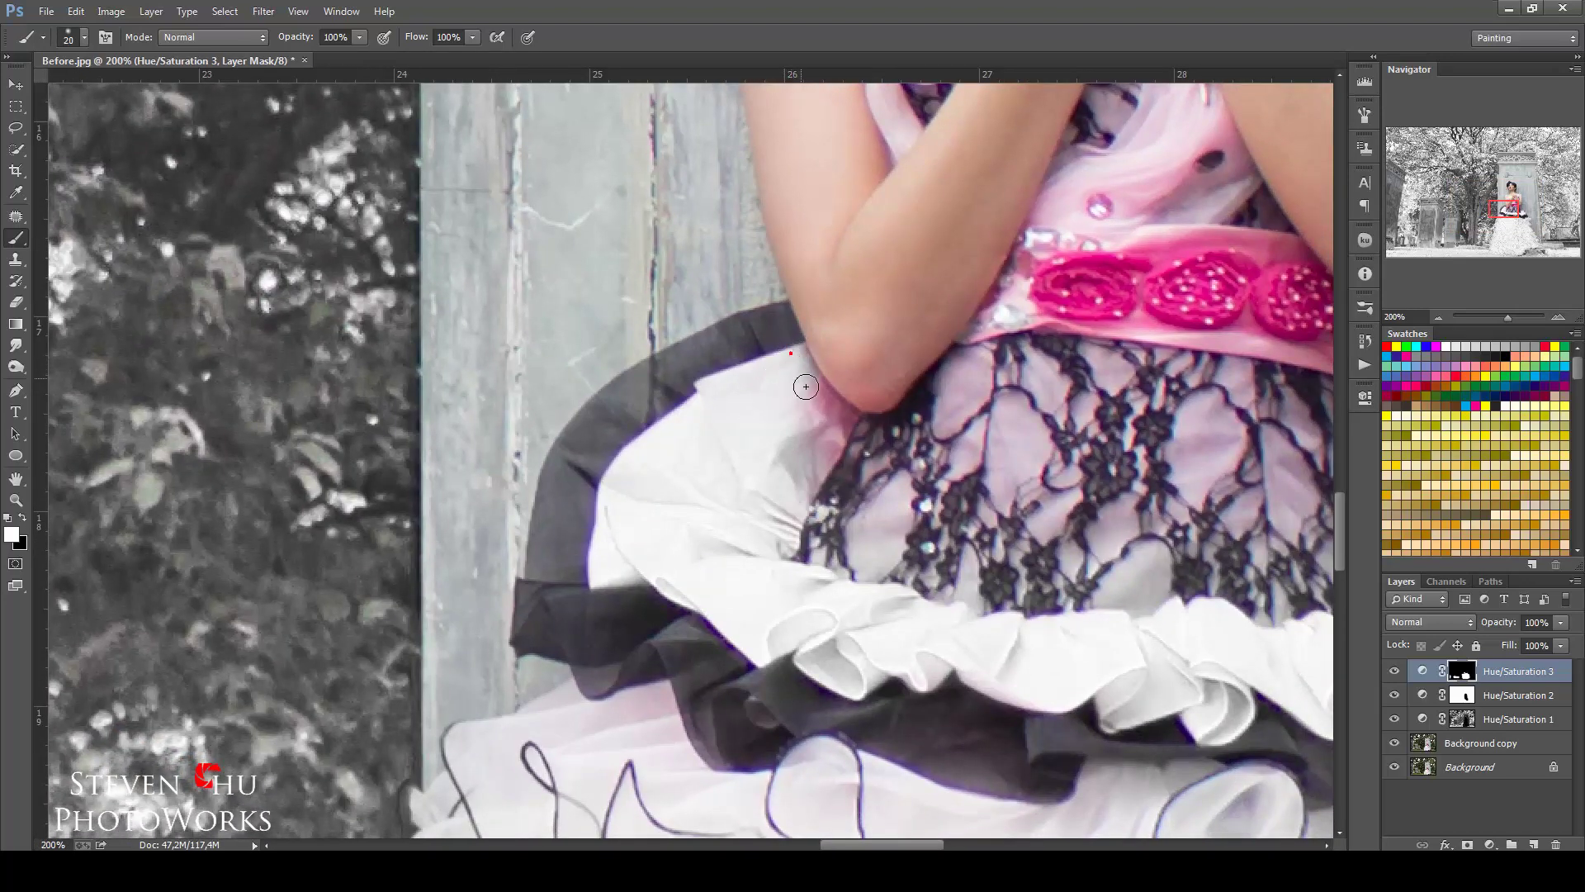
{"action": "key", "text": "bracketright"}
{"action": "left_click_drag", "start_coordinate": [808, 396], "coordinate": [932, 490]}
{"action": "key", "text": "bracketright"}
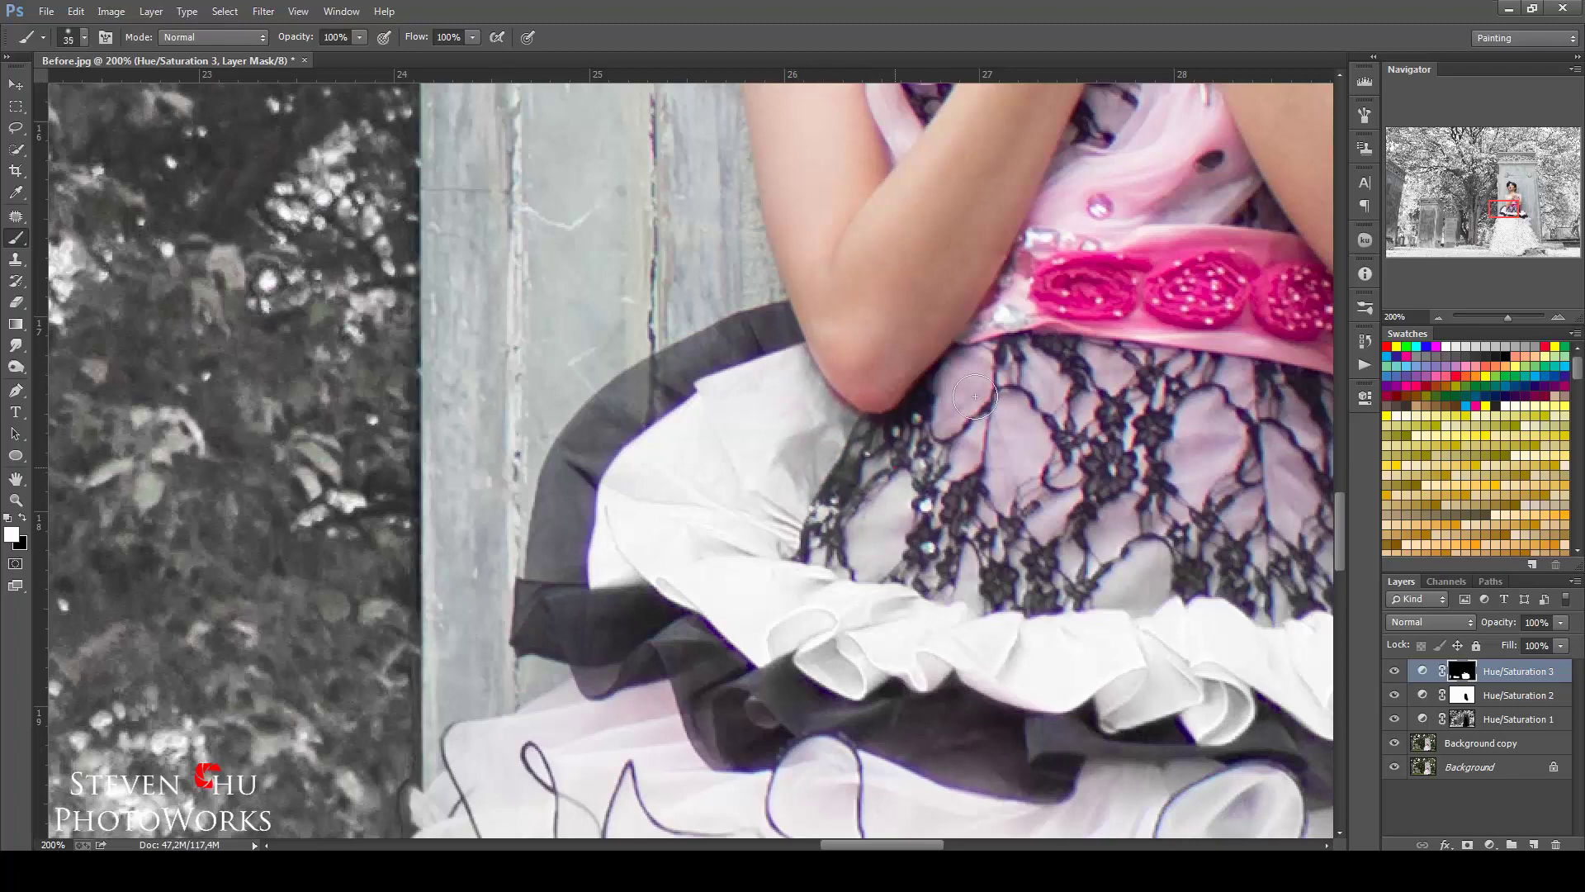
{"action": "left_click_drag", "start_coordinate": [975, 398], "coordinate": [950, 413]}
{"action": "key", "text": "bracketright"}
{"action": "key", "text": "bracketright"}
{"action": "key", "text": "bracketright"}
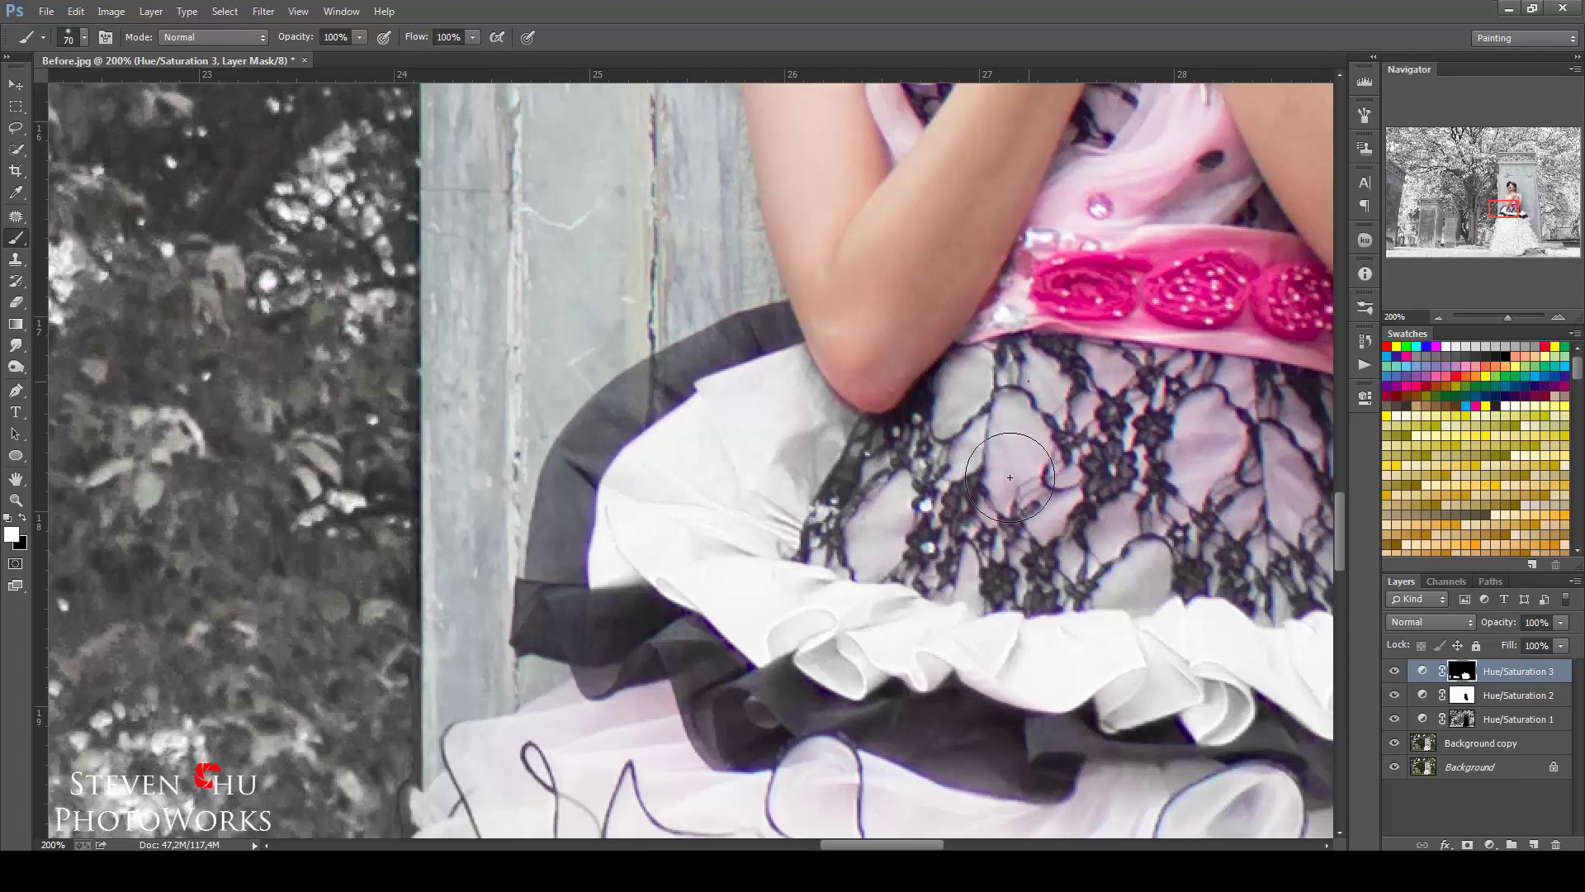
{"action": "left_click_drag", "start_coordinate": [1010, 477], "coordinate": [1213, 446]}
{"action": "key", "text": "bracketleft"}
{"action": "key", "text": "bracketleft"}
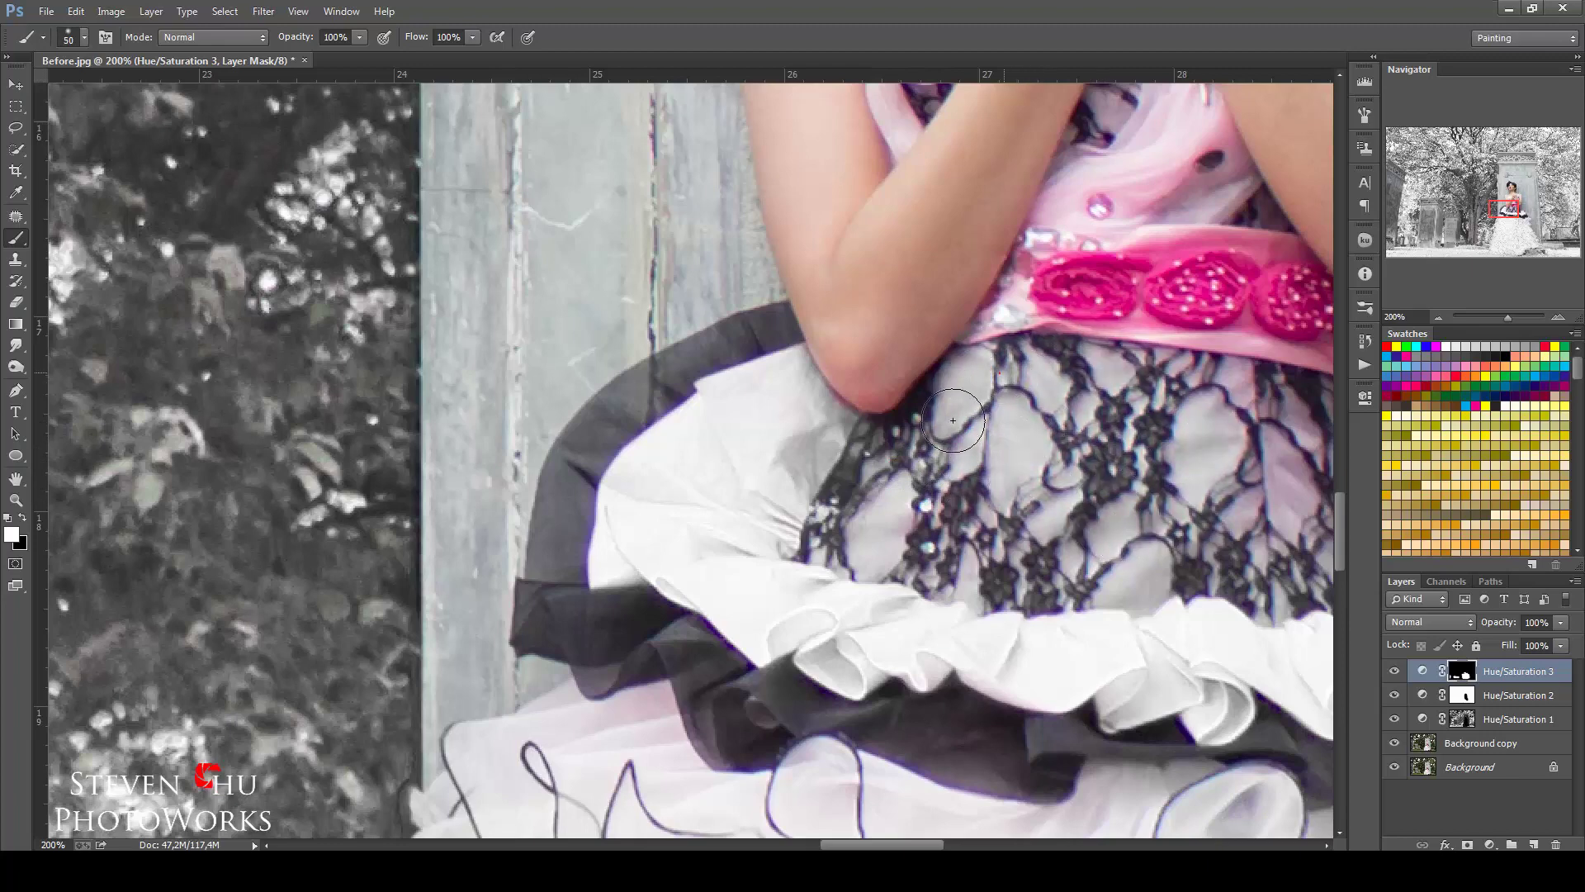
{"action": "mouse_move", "coordinate": [1310, 499]}
{"action": "left_mouse_down"}
{"action": "mouse_move", "coordinate": [1137, 474]}
{"action": "mouse_move", "coordinate": [1021, 350]}
{"action": "mouse_move", "coordinate": [1098, 293]}
{"action": "mouse_move", "coordinate": [1027, 433]}
{"action": "left_mouse_up"}
Paint white on the mask over the belt roses and the right side of the bodice
{"action": "mouse_move", "coordinate": [933, 330]}
{"action": "left_mouse_down"}
{"action": "mouse_move", "coordinate": [792, 489]}
{"action": "mouse_move", "coordinate": [826, 405]}
{"action": "left_mouse_up"}
{"action": "mouse_move", "coordinate": [950, 429]}
{"action": "left_mouse_down"}
{"action": "mouse_move", "coordinate": [923, 362]}
{"action": "mouse_move", "coordinate": [1024, 413]}
{"action": "mouse_move", "coordinate": [1089, 470]}
{"action": "mouse_move", "coordinate": [1084, 495]}
{"action": "mouse_move", "coordinate": [1032, 396]}
{"action": "mouse_move", "coordinate": [1140, 508]}
{"action": "mouse_move", "coordinate": [1132, 467]}
{"action": "left_mouse_up"}
{"action": "key", "text": "bracketleft"}
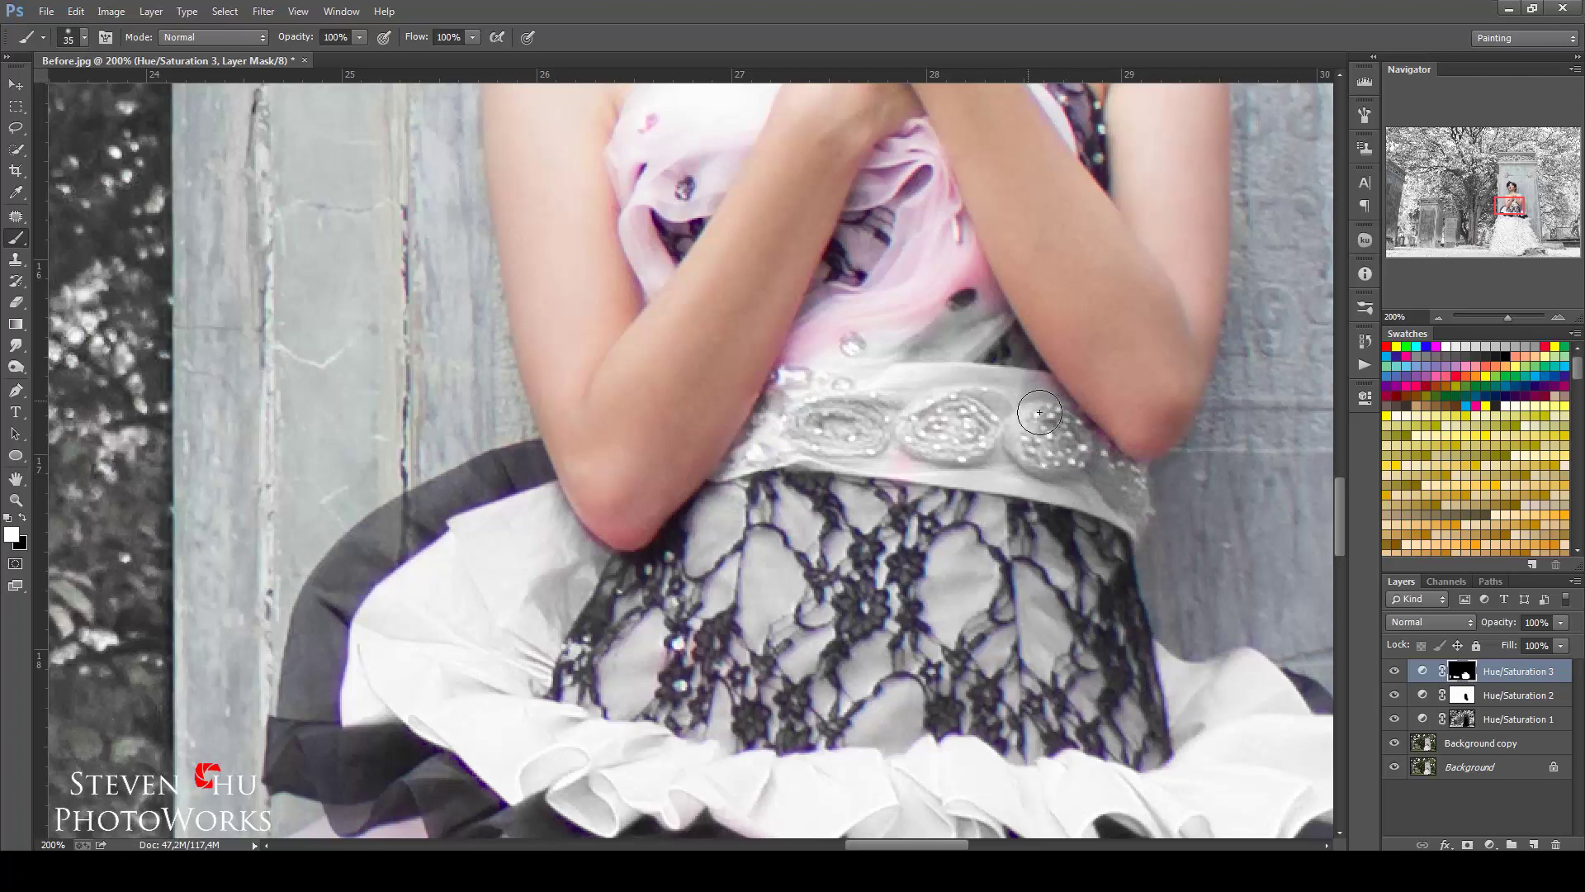
{"action": "key", "text": "bracketright"}
{"action": "mouse_move", "coordinate": [902, 231]}
{"action": "left_mouse_down"}
{"action": "mouse_move", "coordinate": [875, 273]}
{"action": "mouse_move", "coordinate": [889, 216]}
{"action": "left_mouse_up"}
{"action": "key", "text": "bracketright"}
{"action": "left_click_drag", "start_coordinate": [837, 327], "coordinate": [797, 401]}
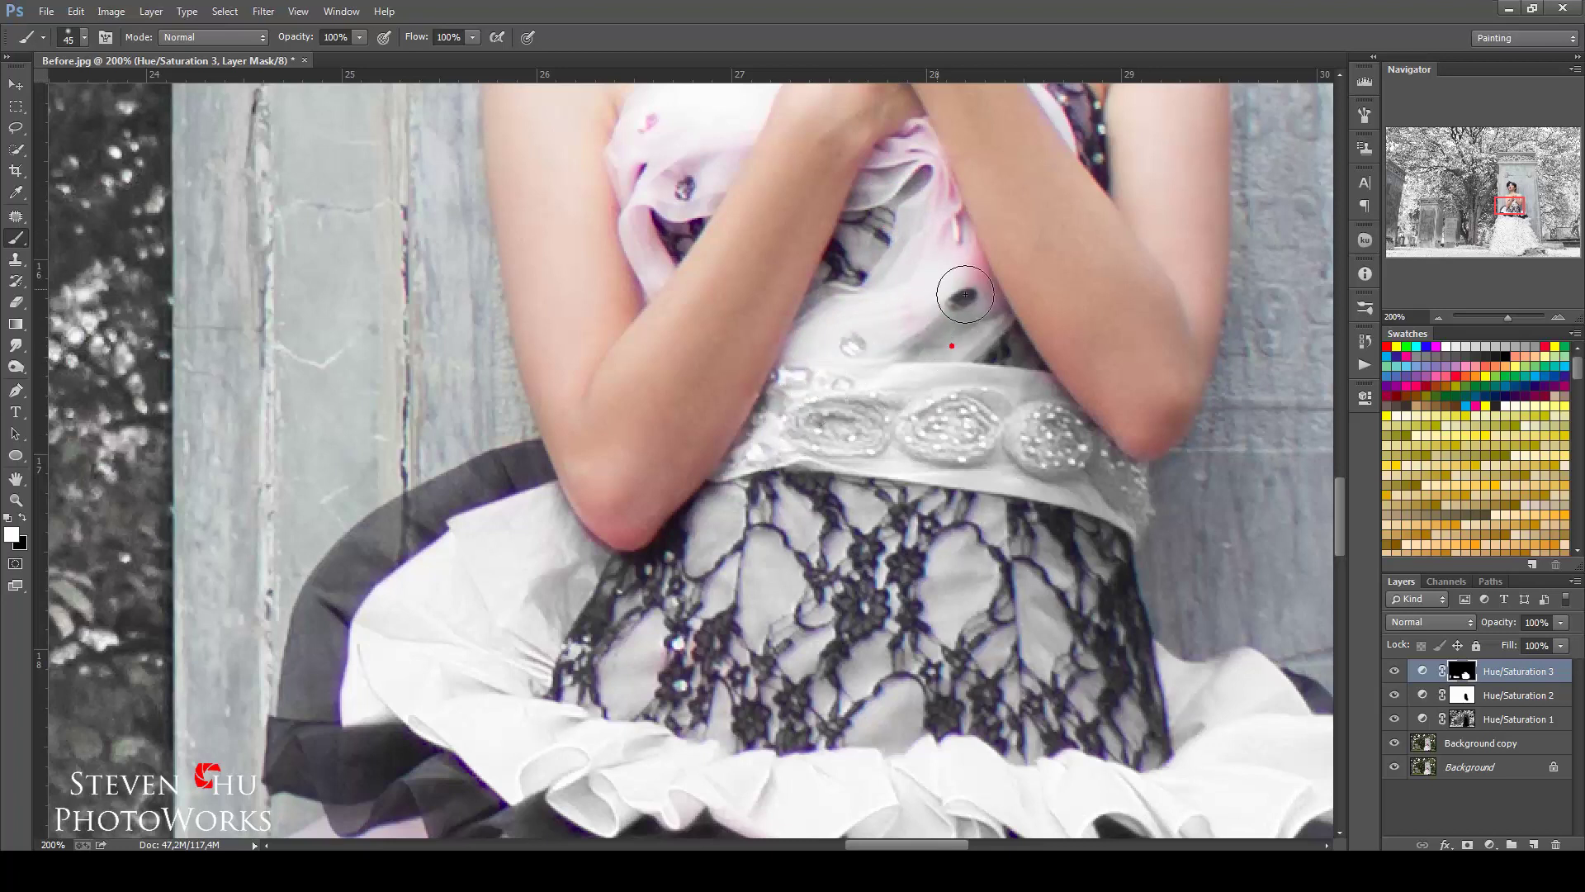
{"action": "left_click_drag", "start_coordinate": [965, 294], "coordinate": [949, 276]}
{"action": "mouse_move", "coordinate": [910, 163]}
{"action": "left_mouse_down"}
{"action": "mouse_move", "coordinate": [897, 194]}
{"action": "mouse_move", "coordinate": [933, 240]}
{"action": "left_mouse_up"}
{"action": "key", "text": "bracketleft"}
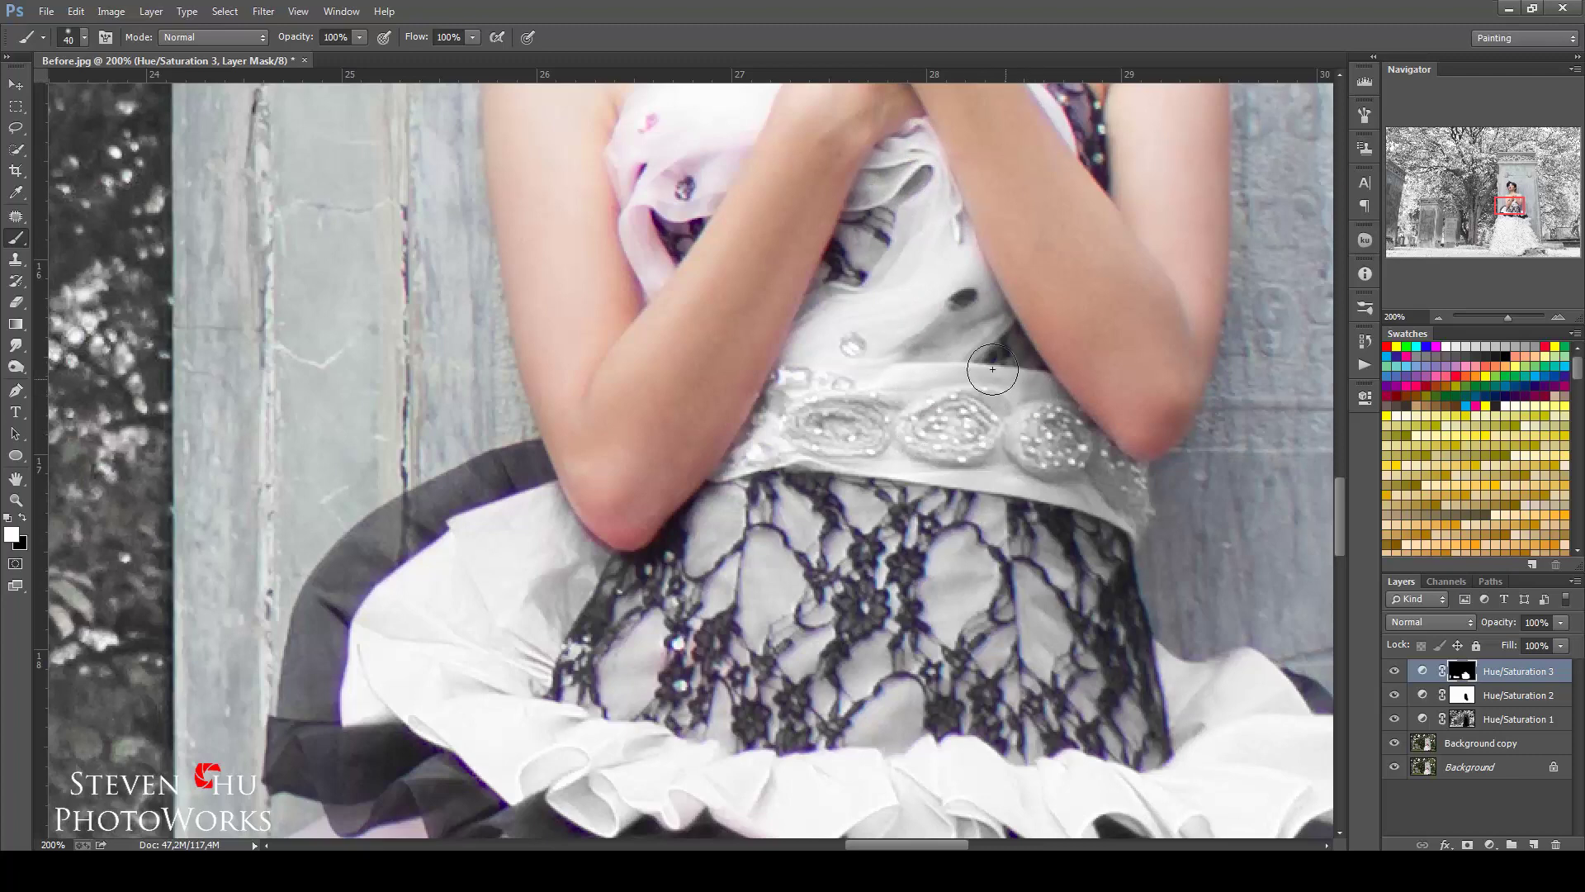
Finish the left bodice and dress strap with a smaller brush, then restore black and fit the view
{"action": "scroll", "coordinate": [993, 369], "scroll_direction": "up", "scroll_amount": 5}
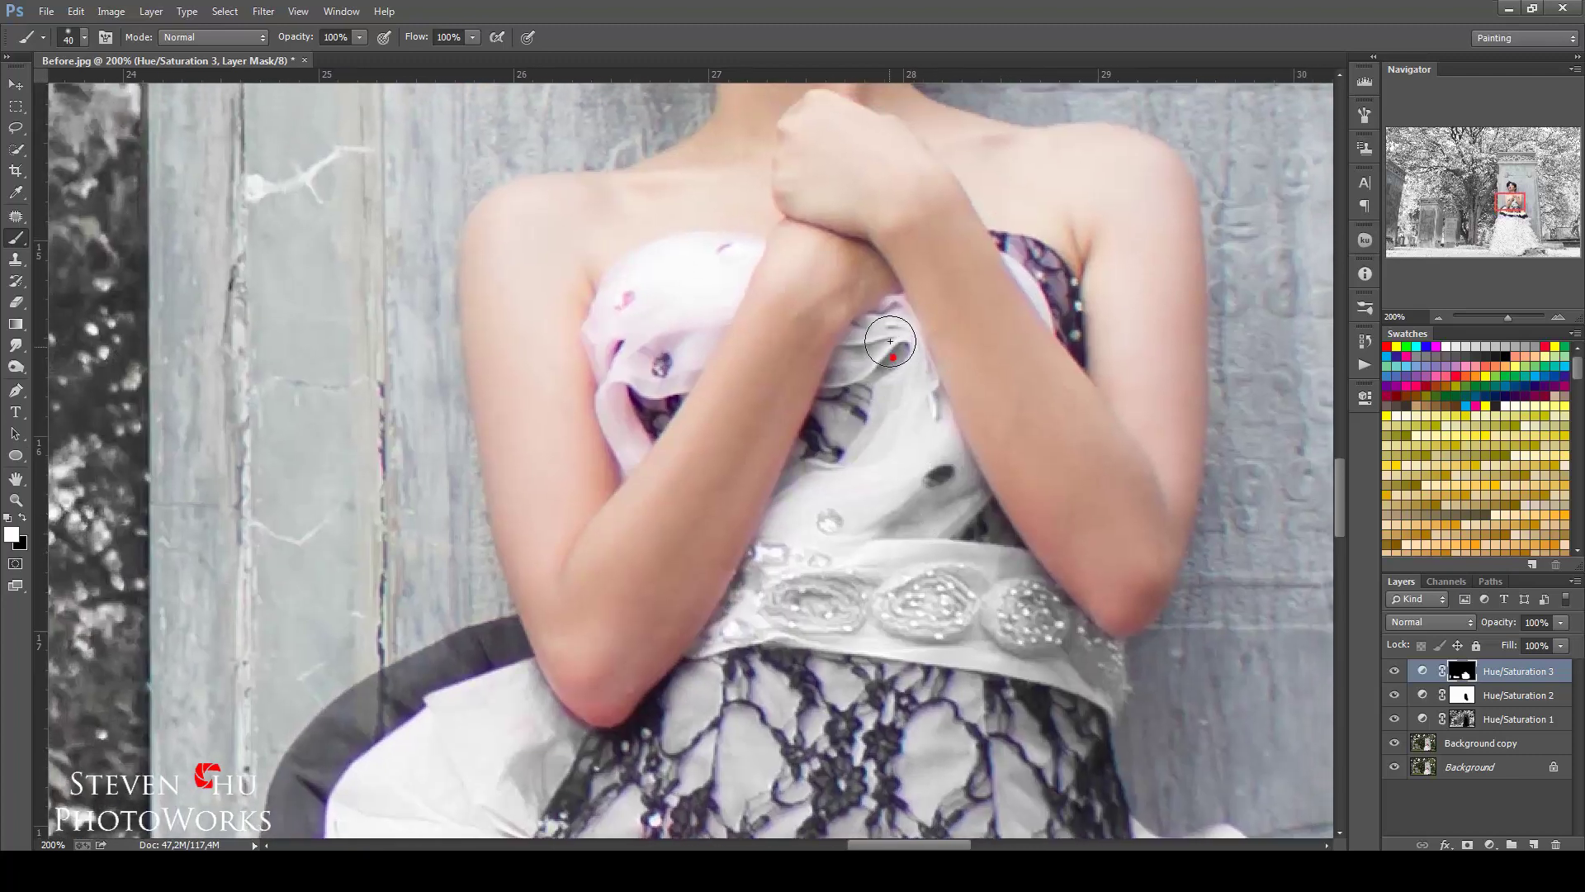
{"action": "left_click_drag", "start_coordinate": [890, 341], "coordinate": [898, 310]}
{"action": "key", "text": "bracketleft"}
{"action": "left_click_drag", "start_coordinate": [653, 318], "coordinate": [648, 407]}
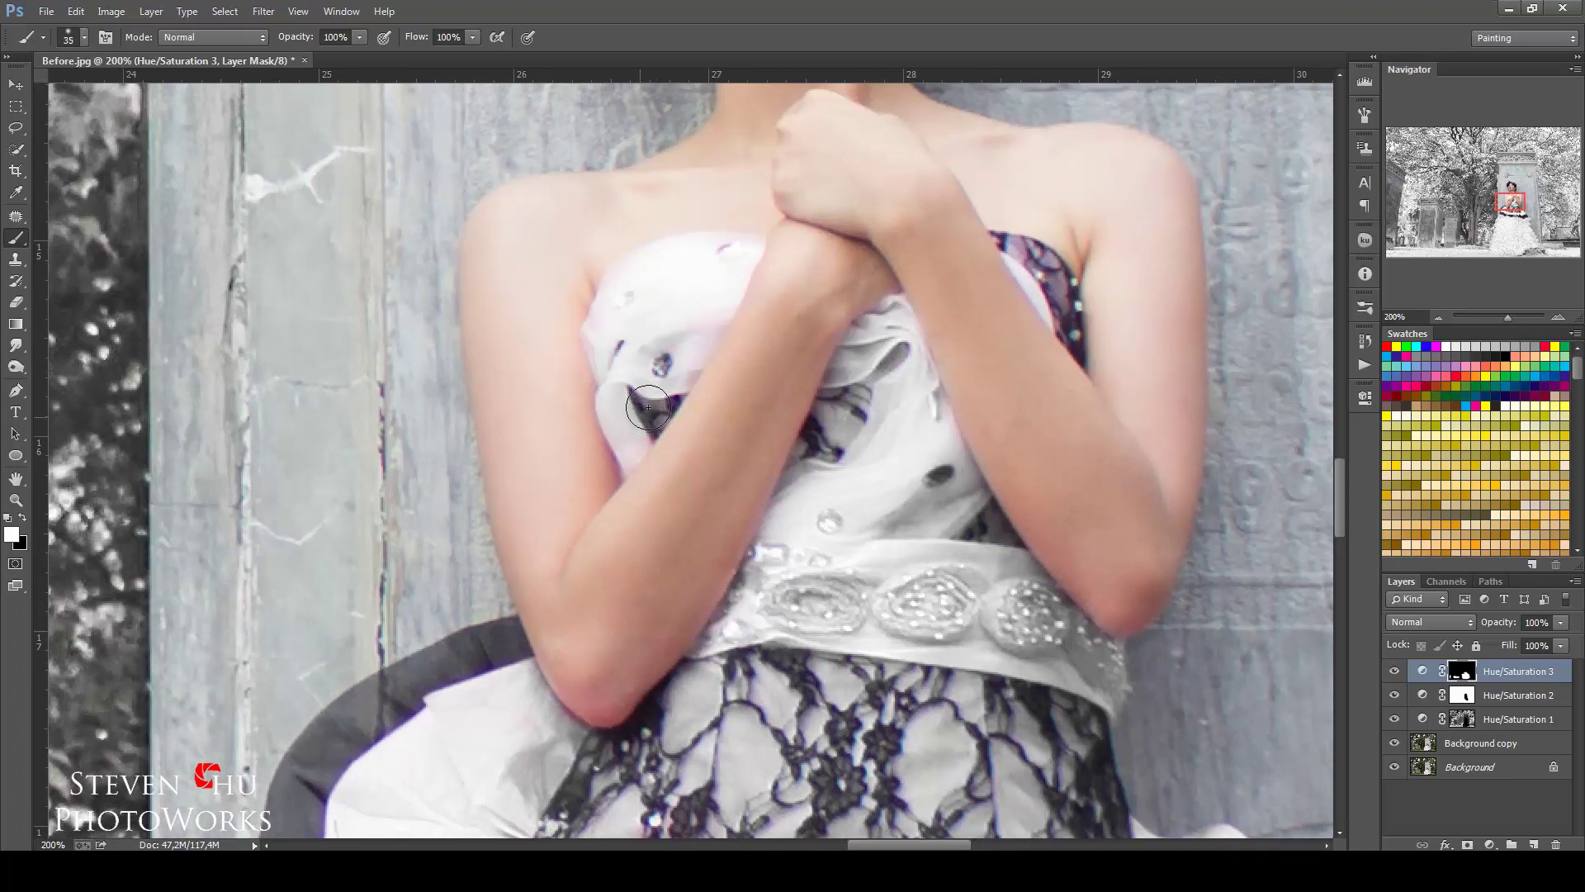
{"action": "key", "text": "bracketleft"}
{"action": "mouse_move", "coordinate": [726, 244]}
{"action": "left_mouse_down"}
{"action": "mouse_move", "coordinate": [637, 369]}
{"action": "mouse_move", "coordinate": [628, 450]}
{"action": "mouse_move", "coordinate": [631, 404]}
{"action": "left_mouse_up"}
{"action": "key", "text": "bracketleft"}
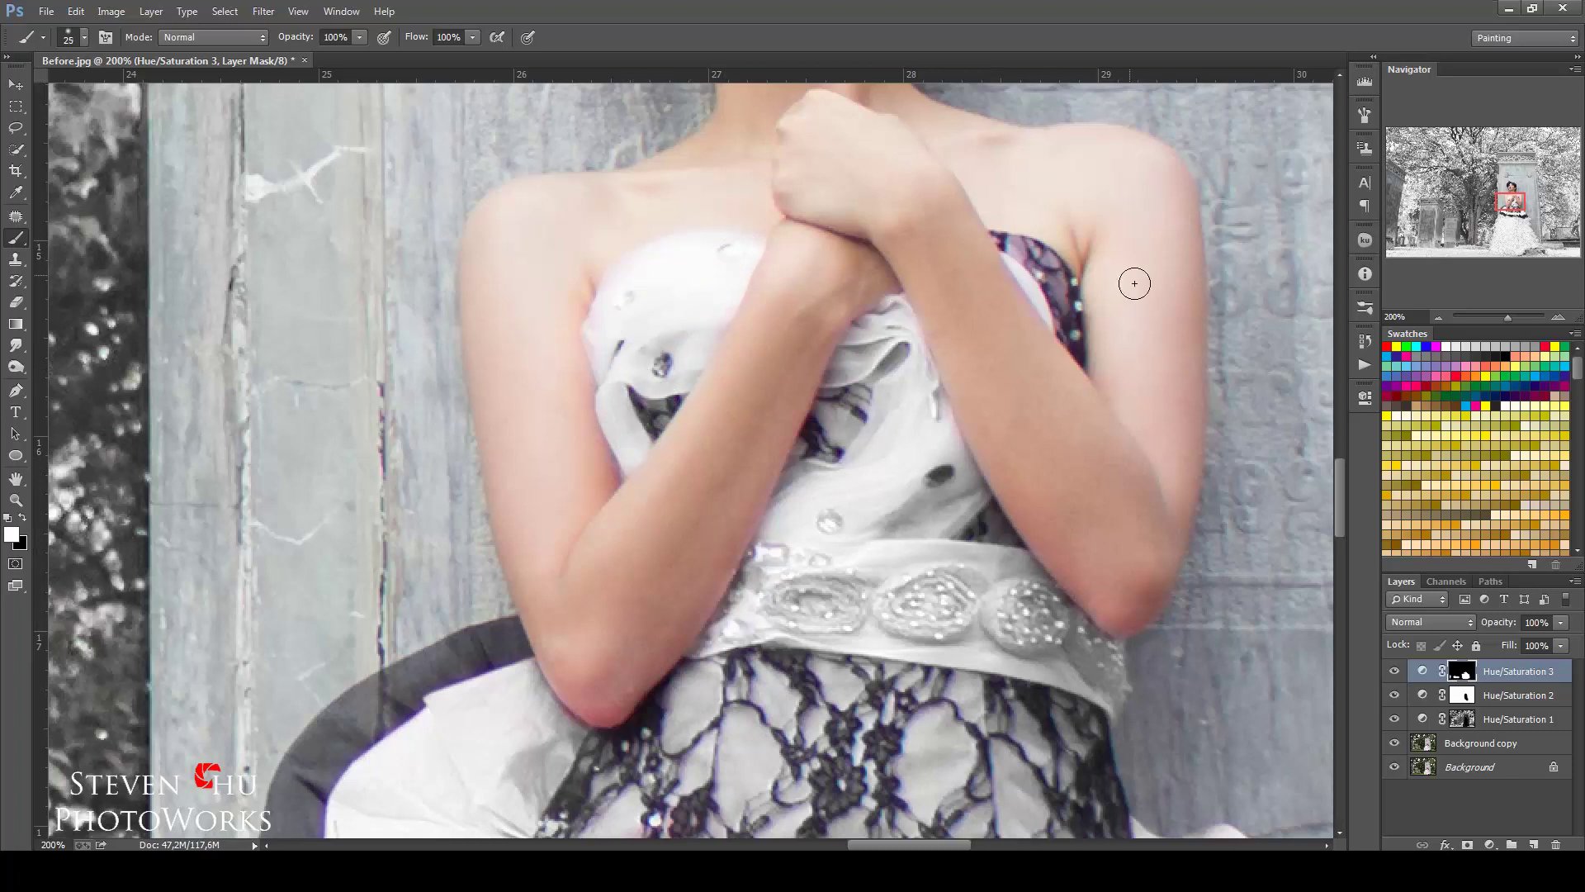
{"action": "left_click_drag", "start_coordinate": [1020, 258], "coordinate": [1064, 307]}
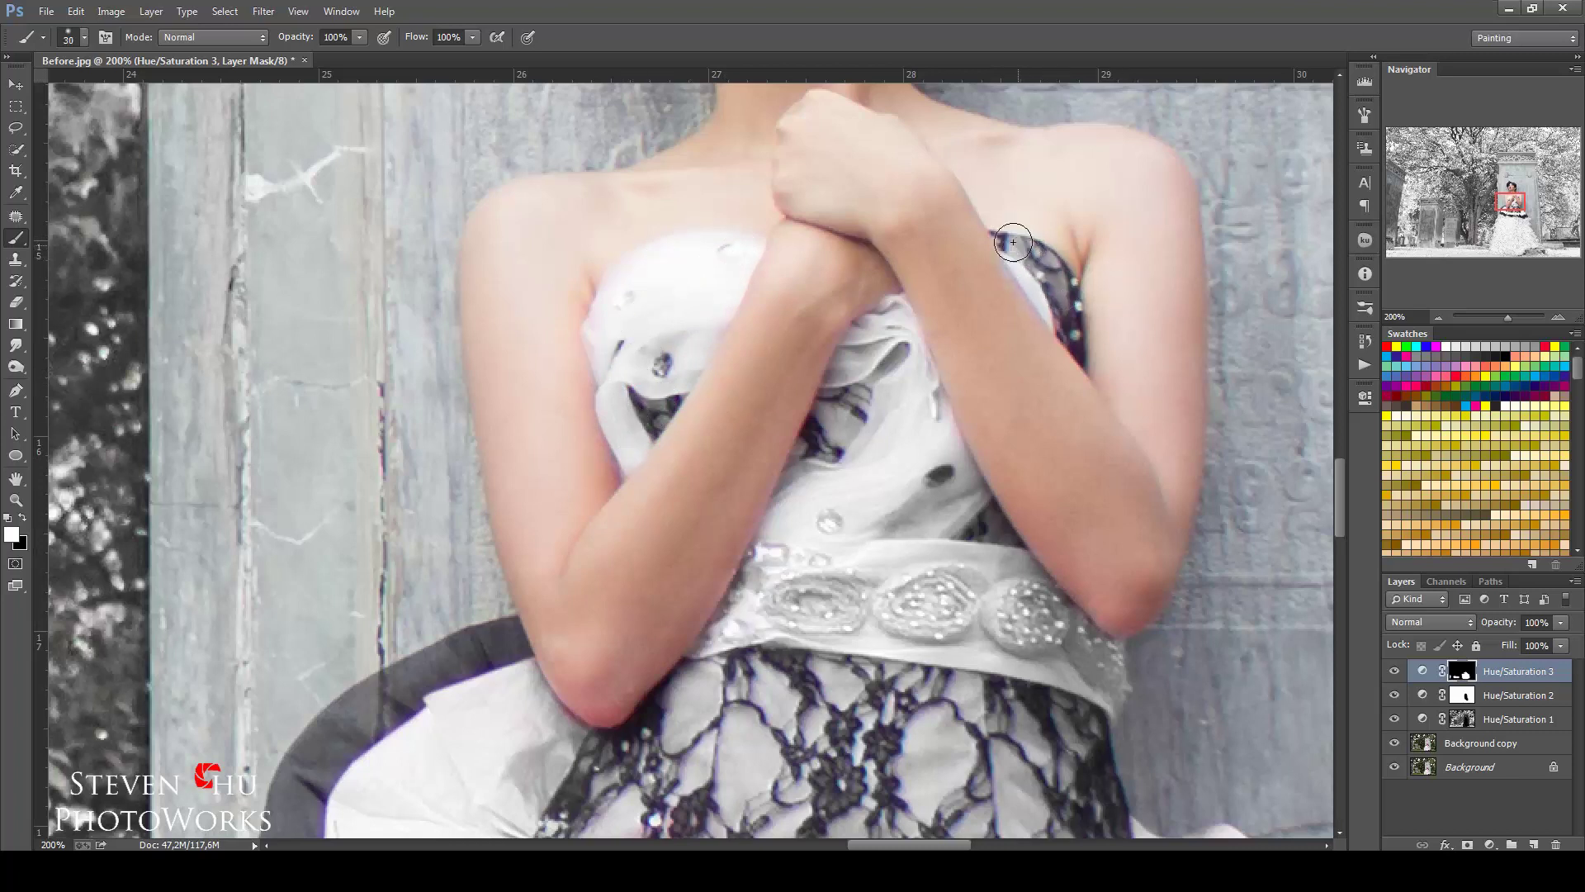
{"action": "key", "text": "x"}
{"action": "key", "text": "ctrl+0"}
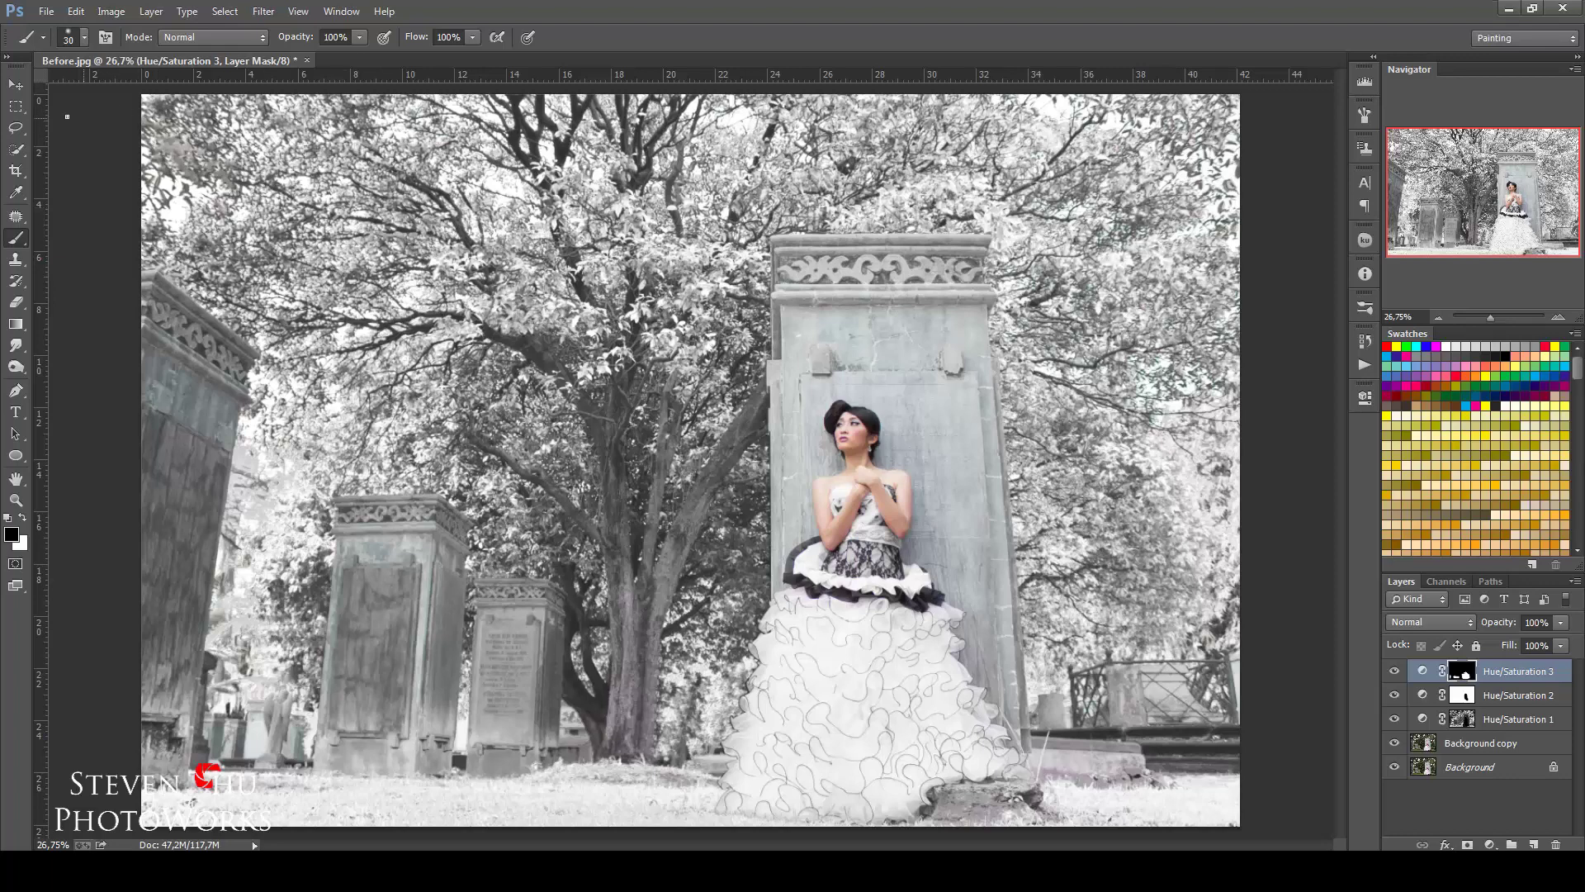
Add Selective Color with Reds Cyan -11, Yellow +10, Black -61 and Yellows Cyan -9, Yellow -7, Black -20
{"action": "left_click", "coordinate": [16, 84]}
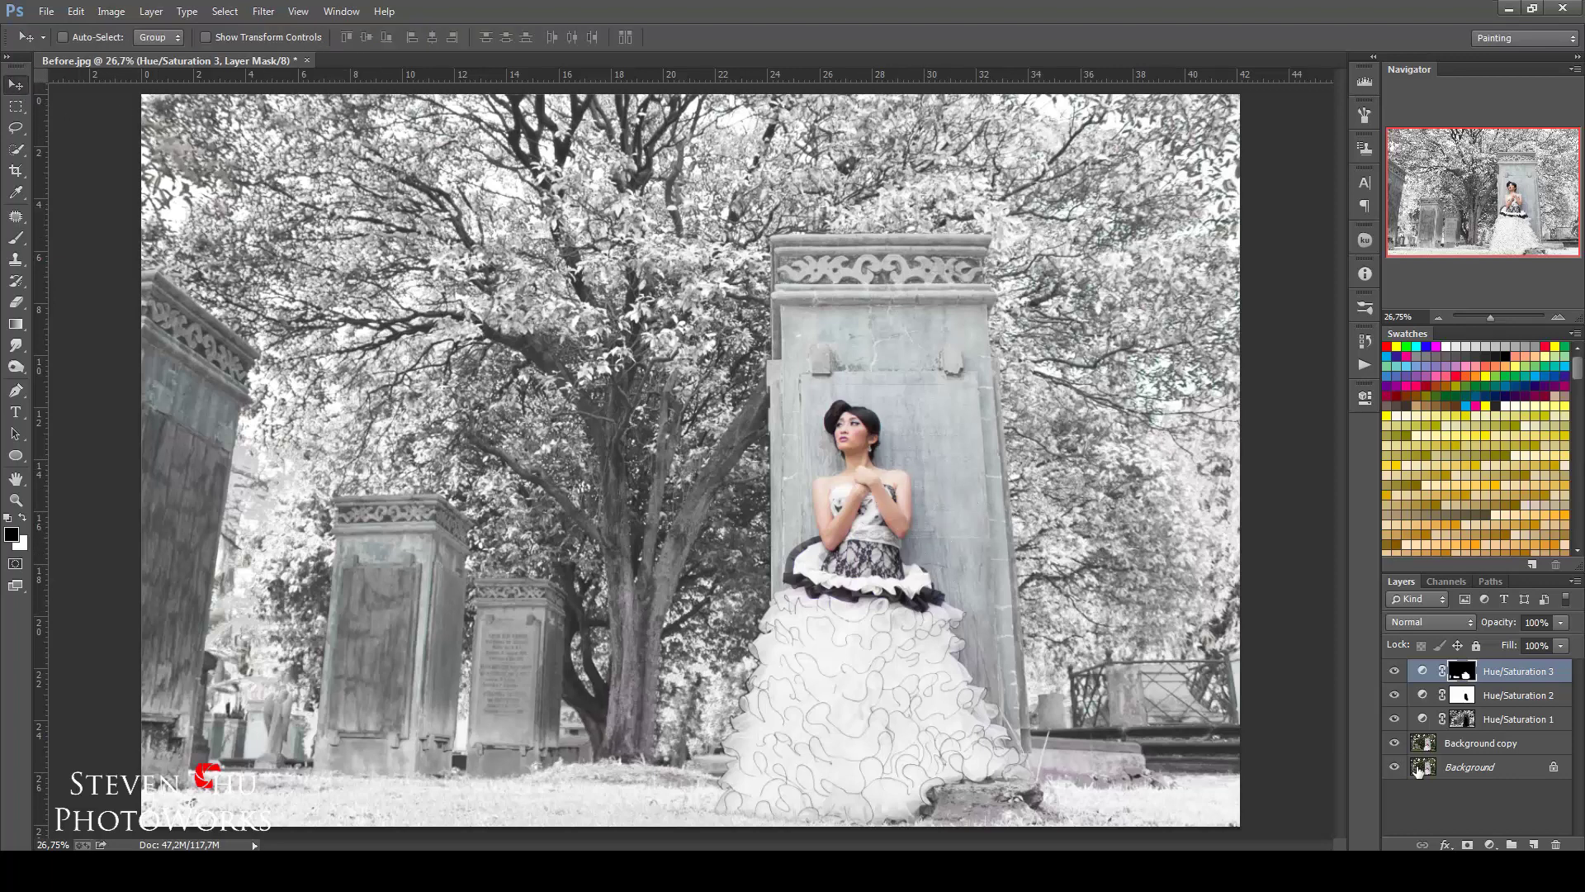
{"action": "left_click", "coordinate": [1490, 844]}
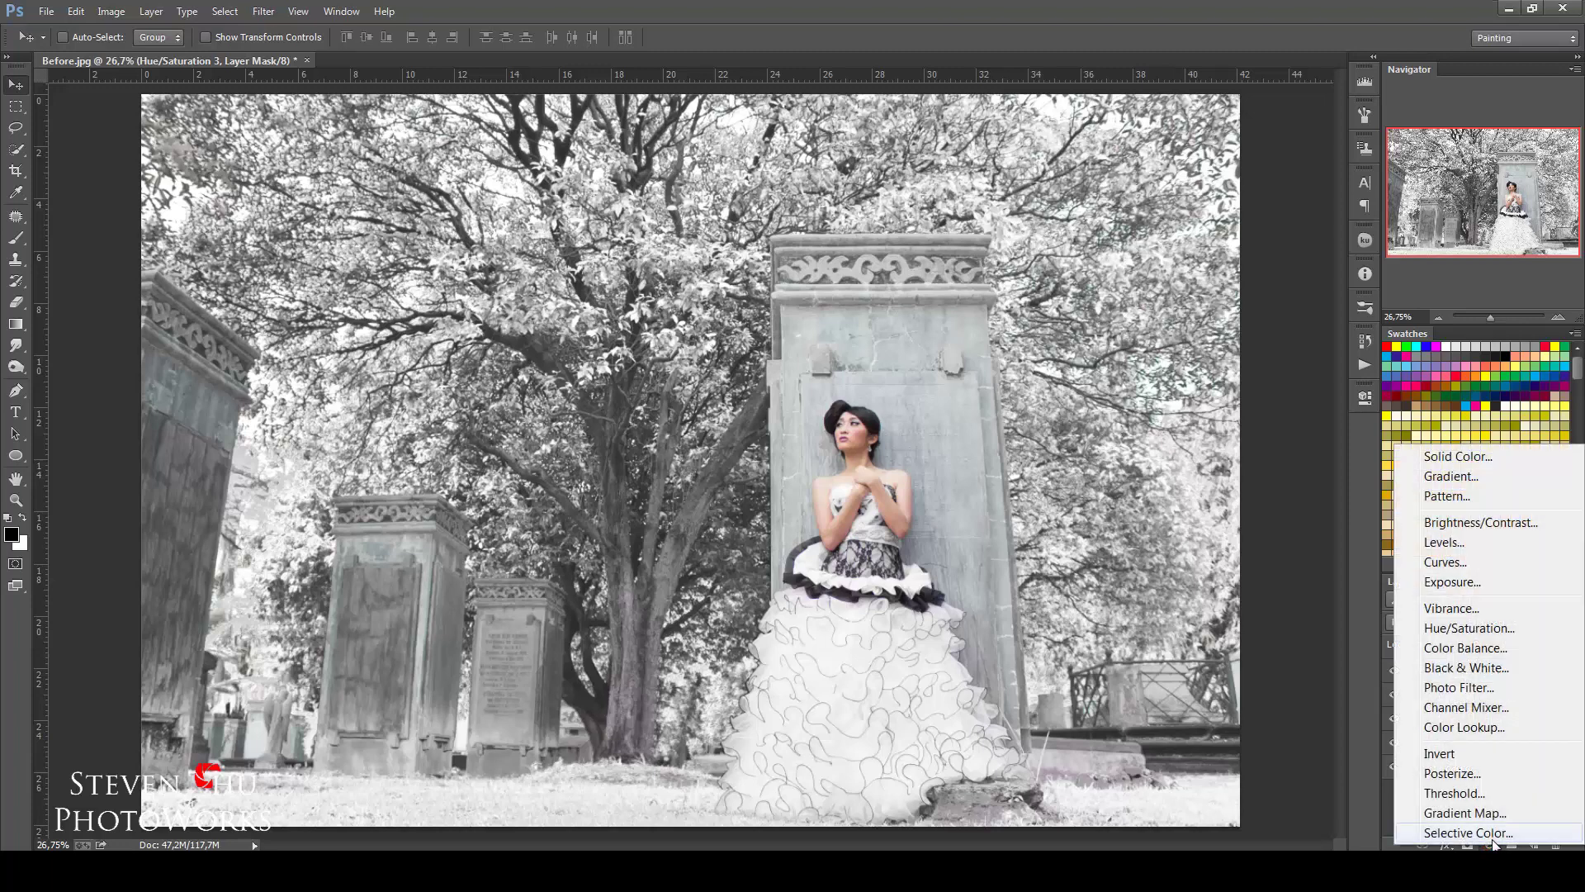
{"action": "left_click", "coordinate": [1468, 832]}
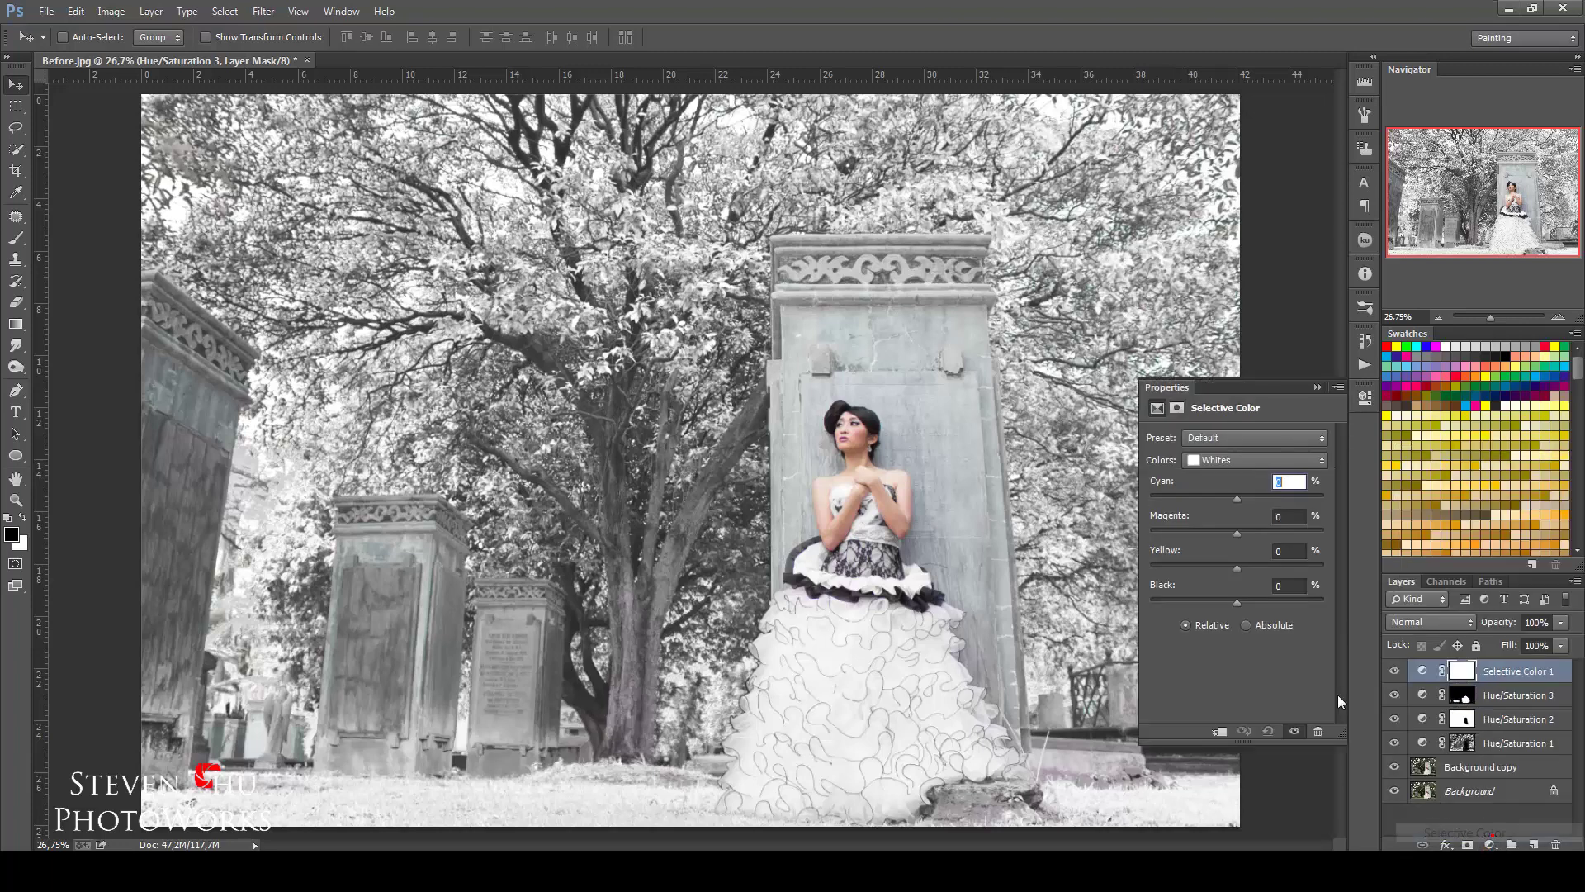
{"action": "left_click", "coordinate": [1244, 464]}
{"action": "left_click", "coordinate": [1236, 486]}
{"action": "mouse_move", "coordinate": [1236, 495]}
{"action": "left_mouse_down"}
{"action": "mouse_move", "coordinate": [1216, 498]}
{"action": "mouse_move", "coordinate": [1219, 530]}
{"action": "mouse_move", "coordinate": [1245, 564]}
{"action": "mouse_move", "coordinate": [1218, 597]}
{"action": "left_mouse_up"}
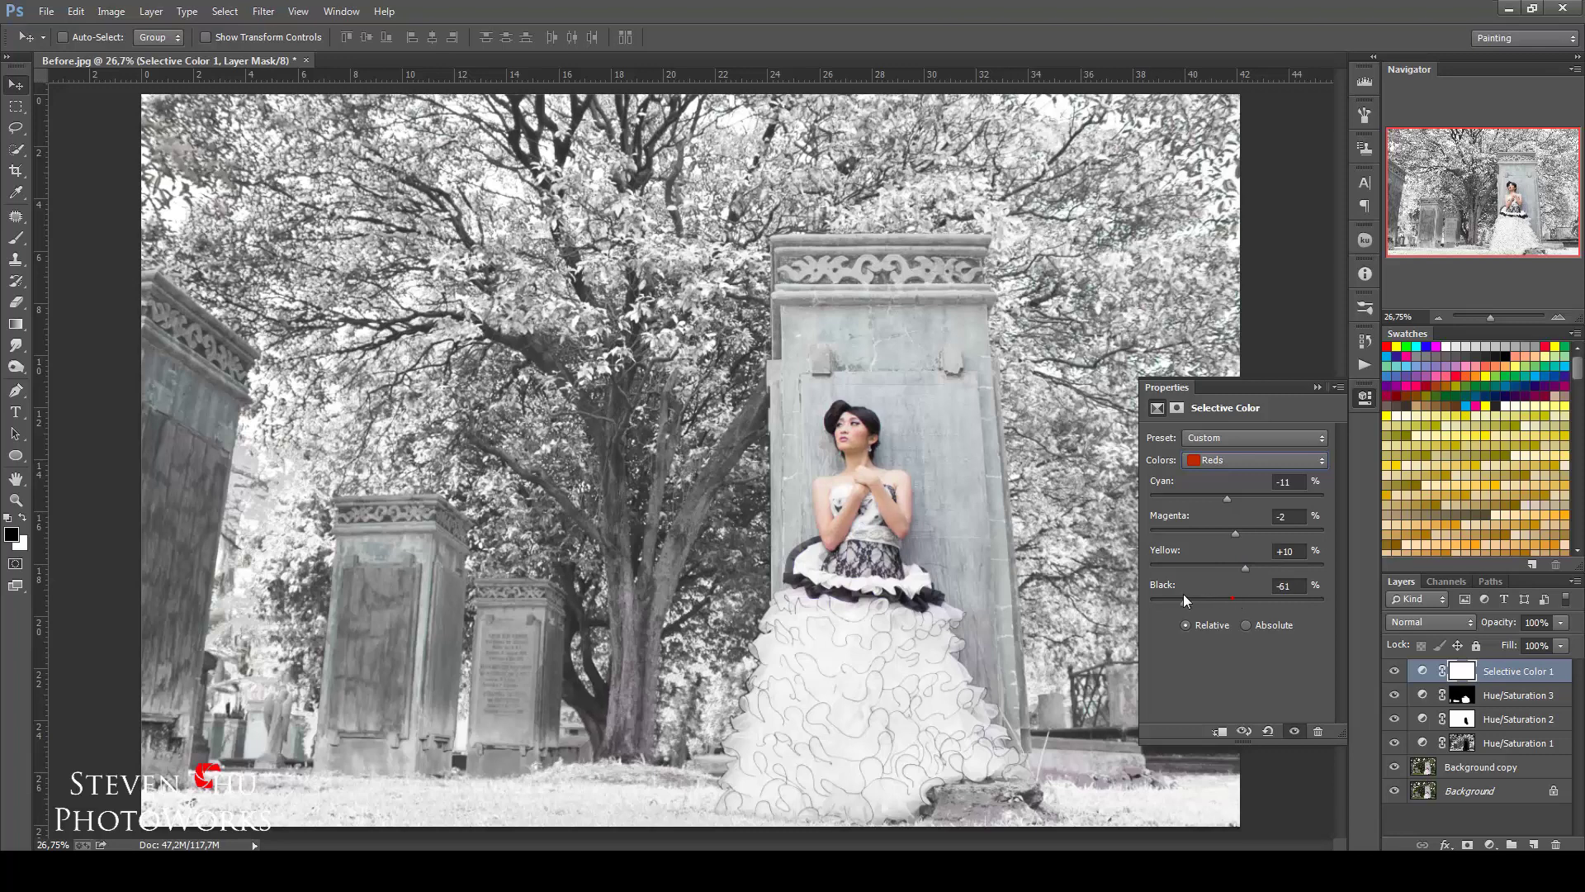
{"action": "left_click", "coordinate": [1247, 460]}
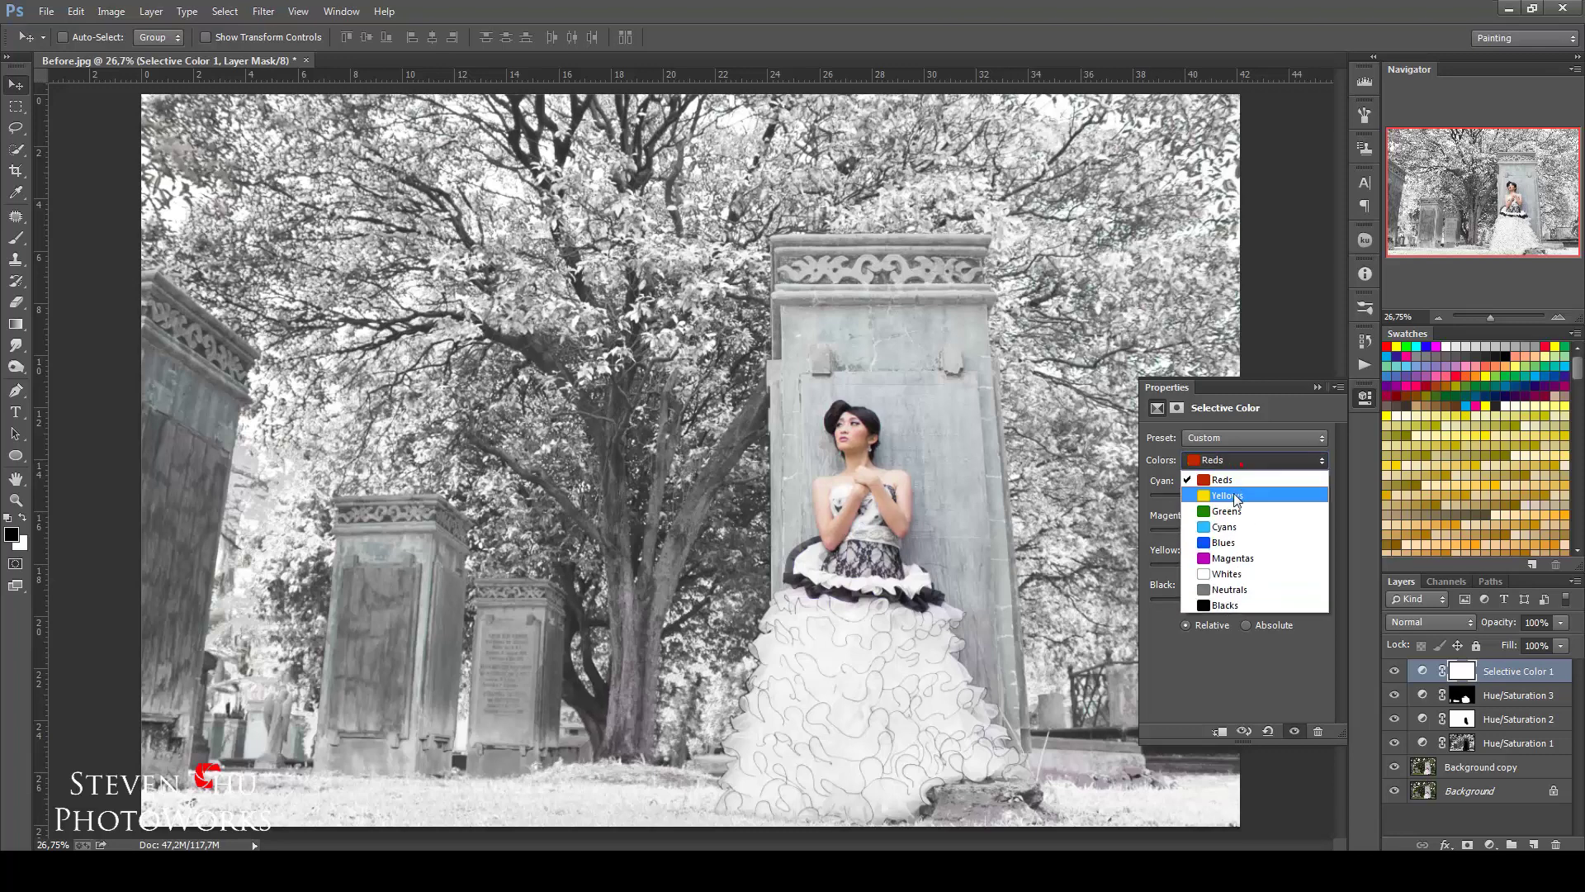
{"action": "left_click_drag", "start_coordinate": [1237, 499], "coordinate": [1207, 499]}
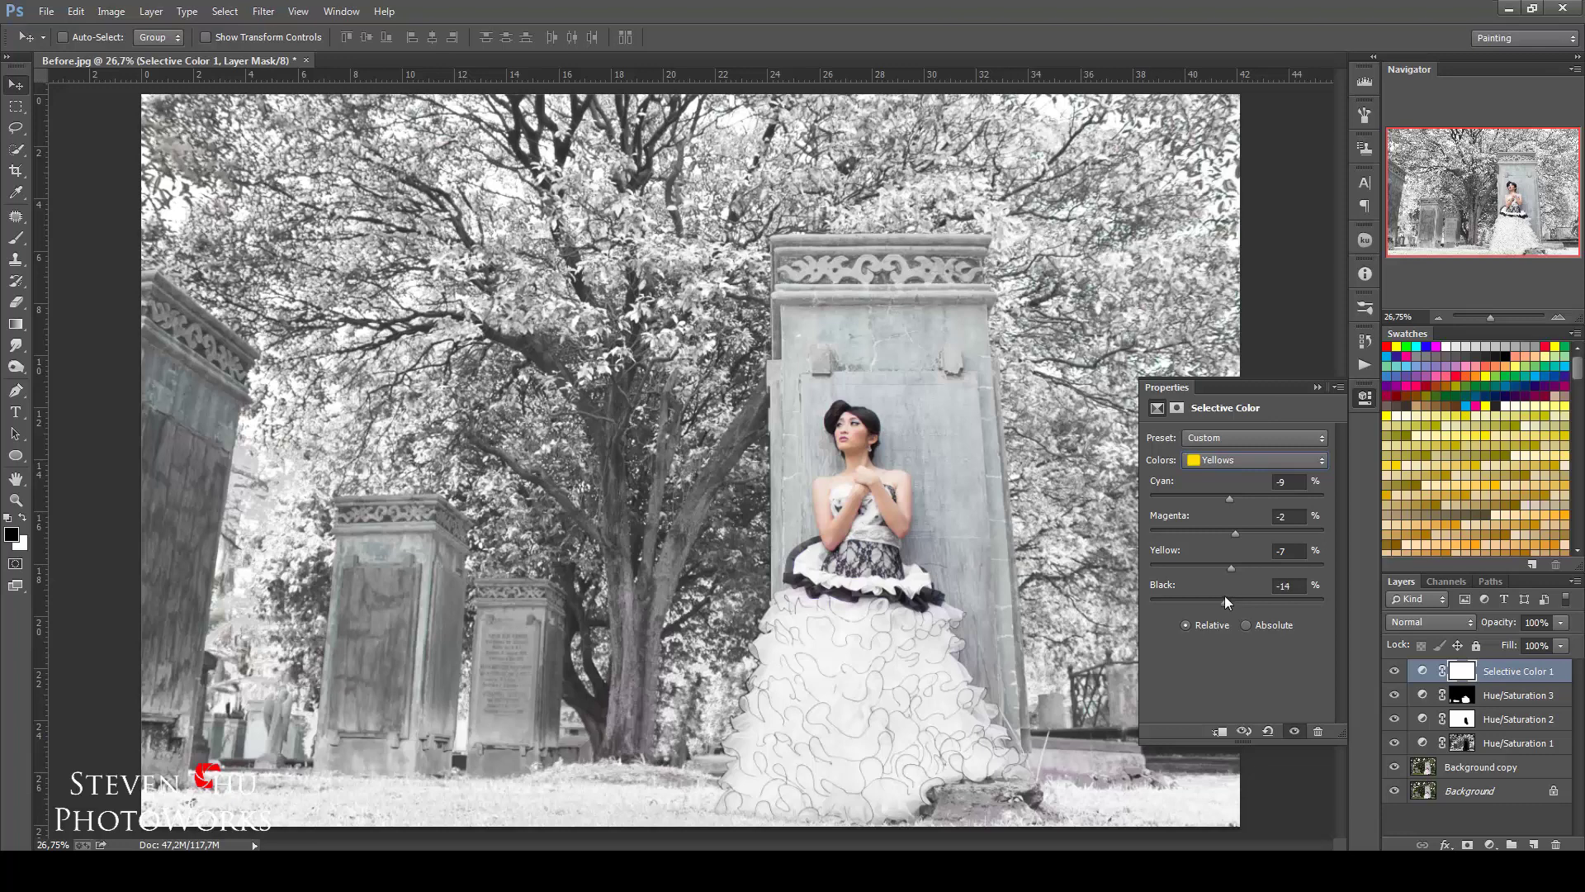
{"action": "left_click_drag", "start_coordinate": [1225, 600], "coordinate": [1220, 601]}
{"action": "left_click", "coordinate": [1317, 386]}
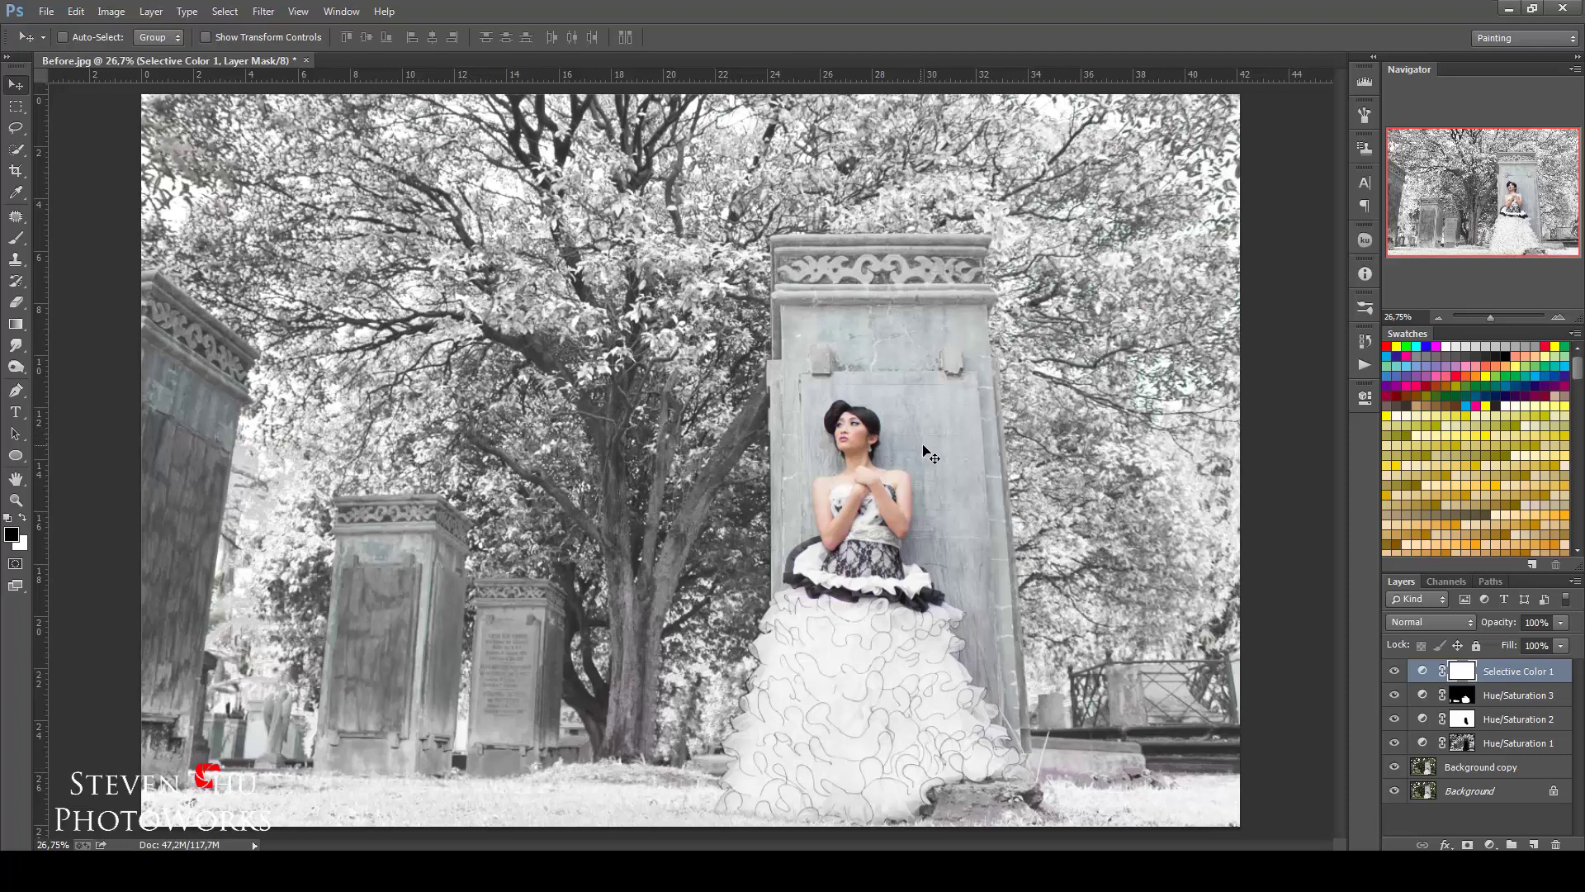
Add a Levels 1 adjustment layer at the top of the layer stack
{"action": "left_click", "coordinate": [1490, 844]}
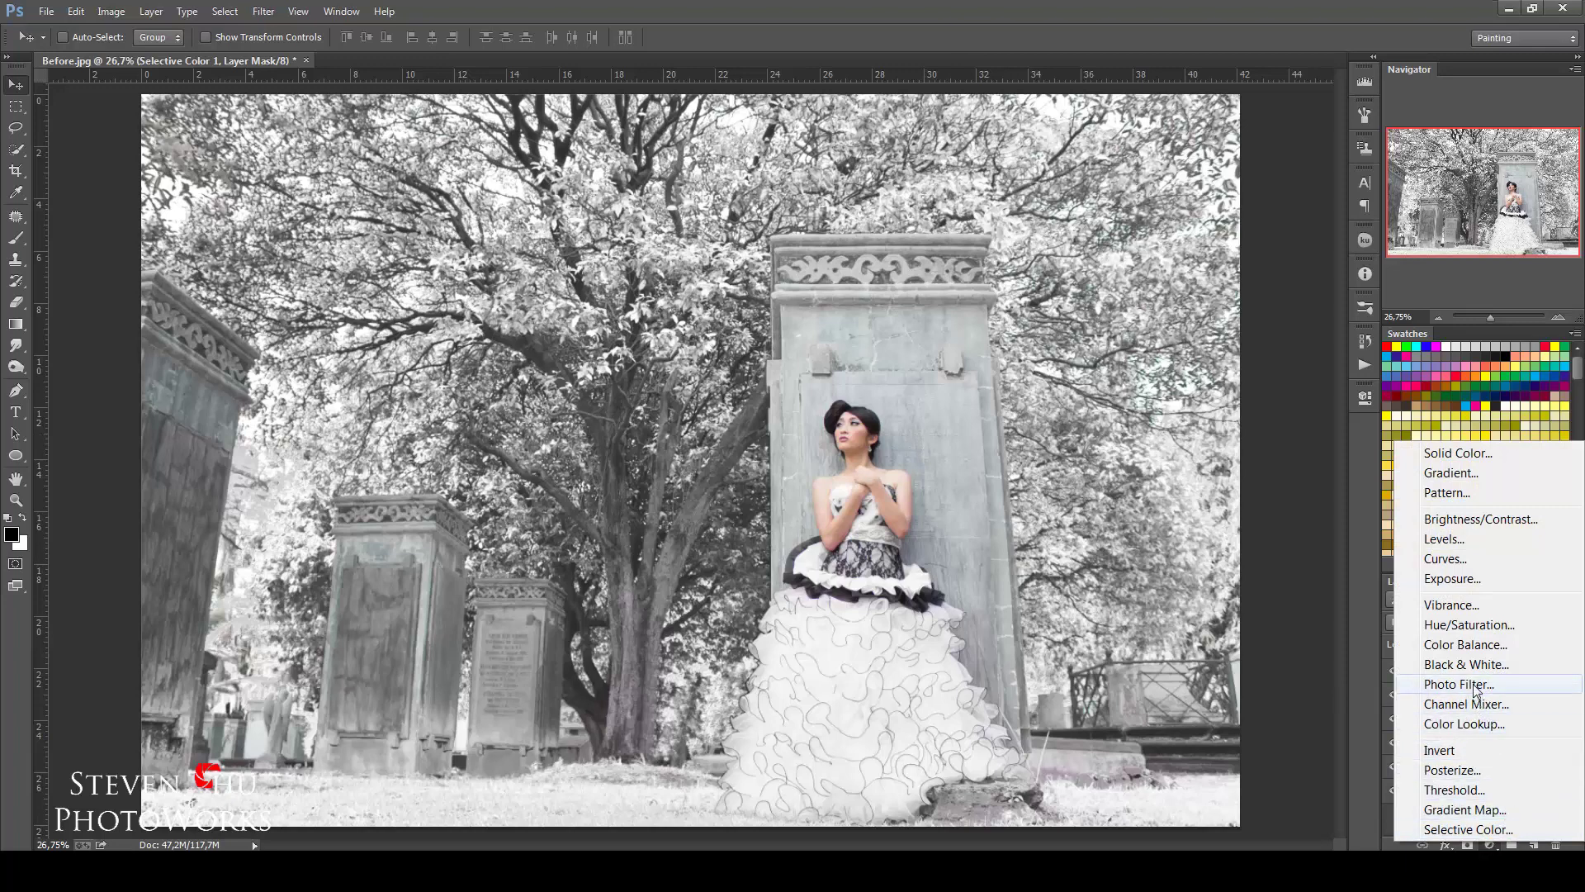
{"action": "left_click", "coordinate": [1466, 540]}
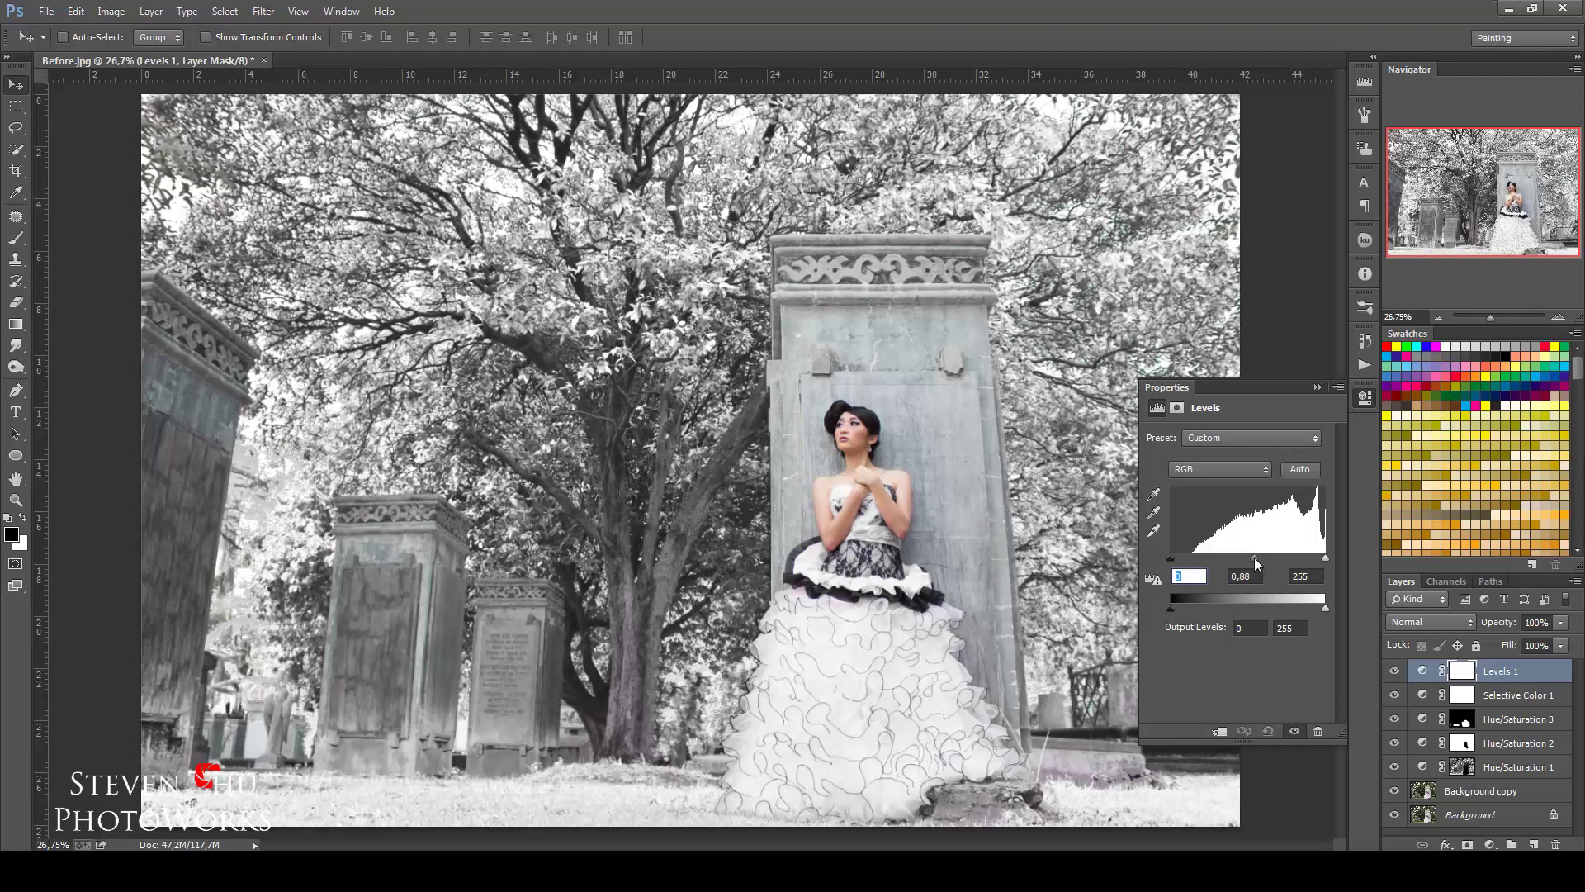
{"action": "left_click", "coordinate": [1318, 386]}
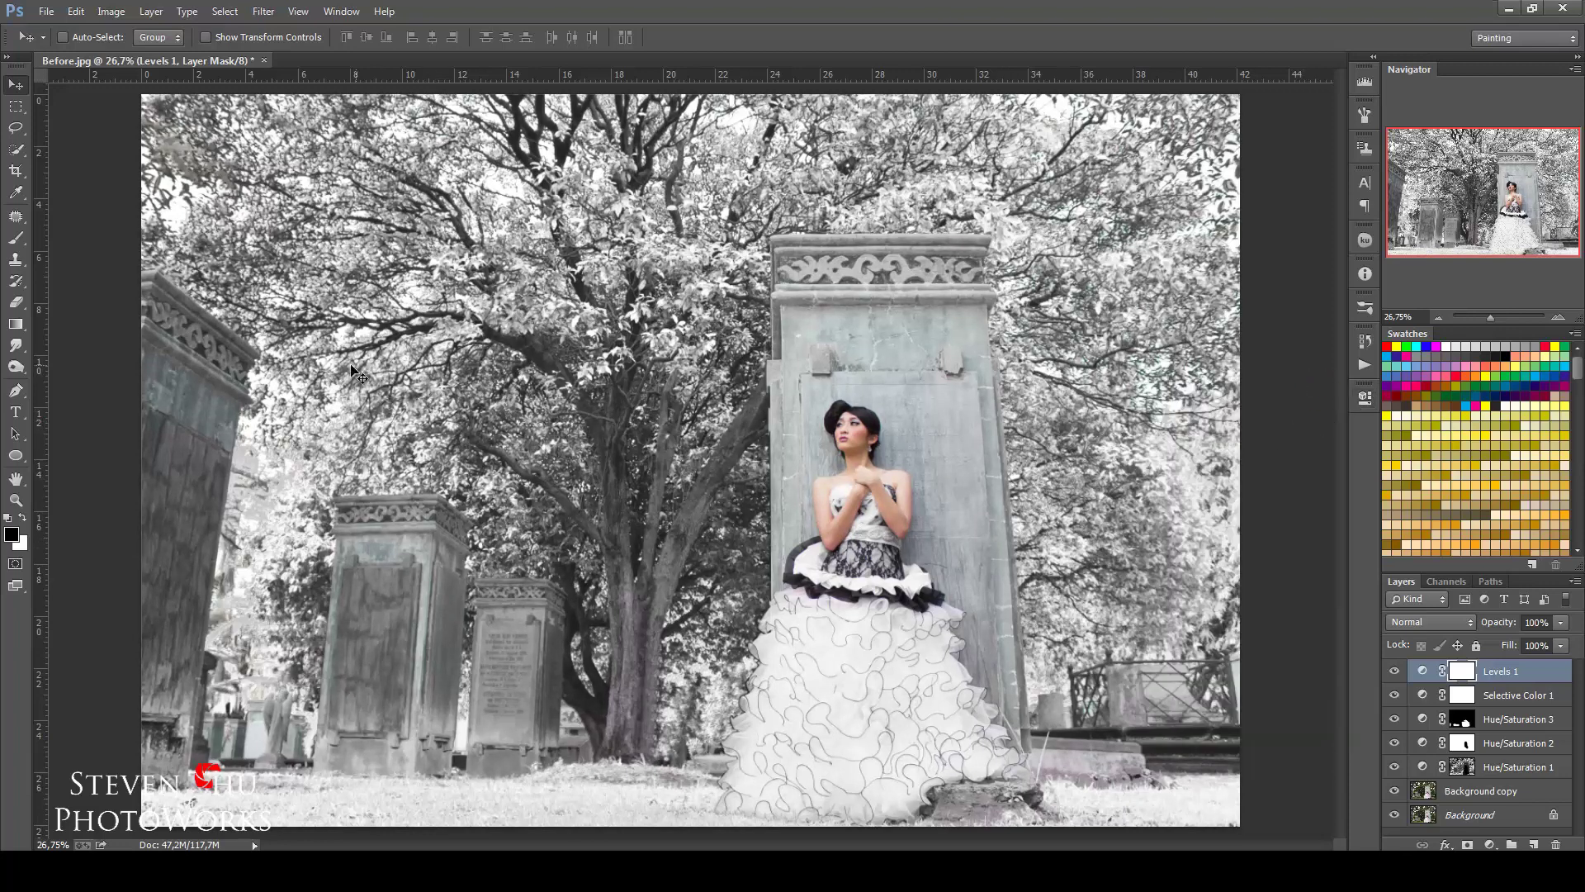
Paint black over the model's face on the Levels 1 mask with an enlarged brush
{"action": "left_click", "coordinate": [17, 238]}
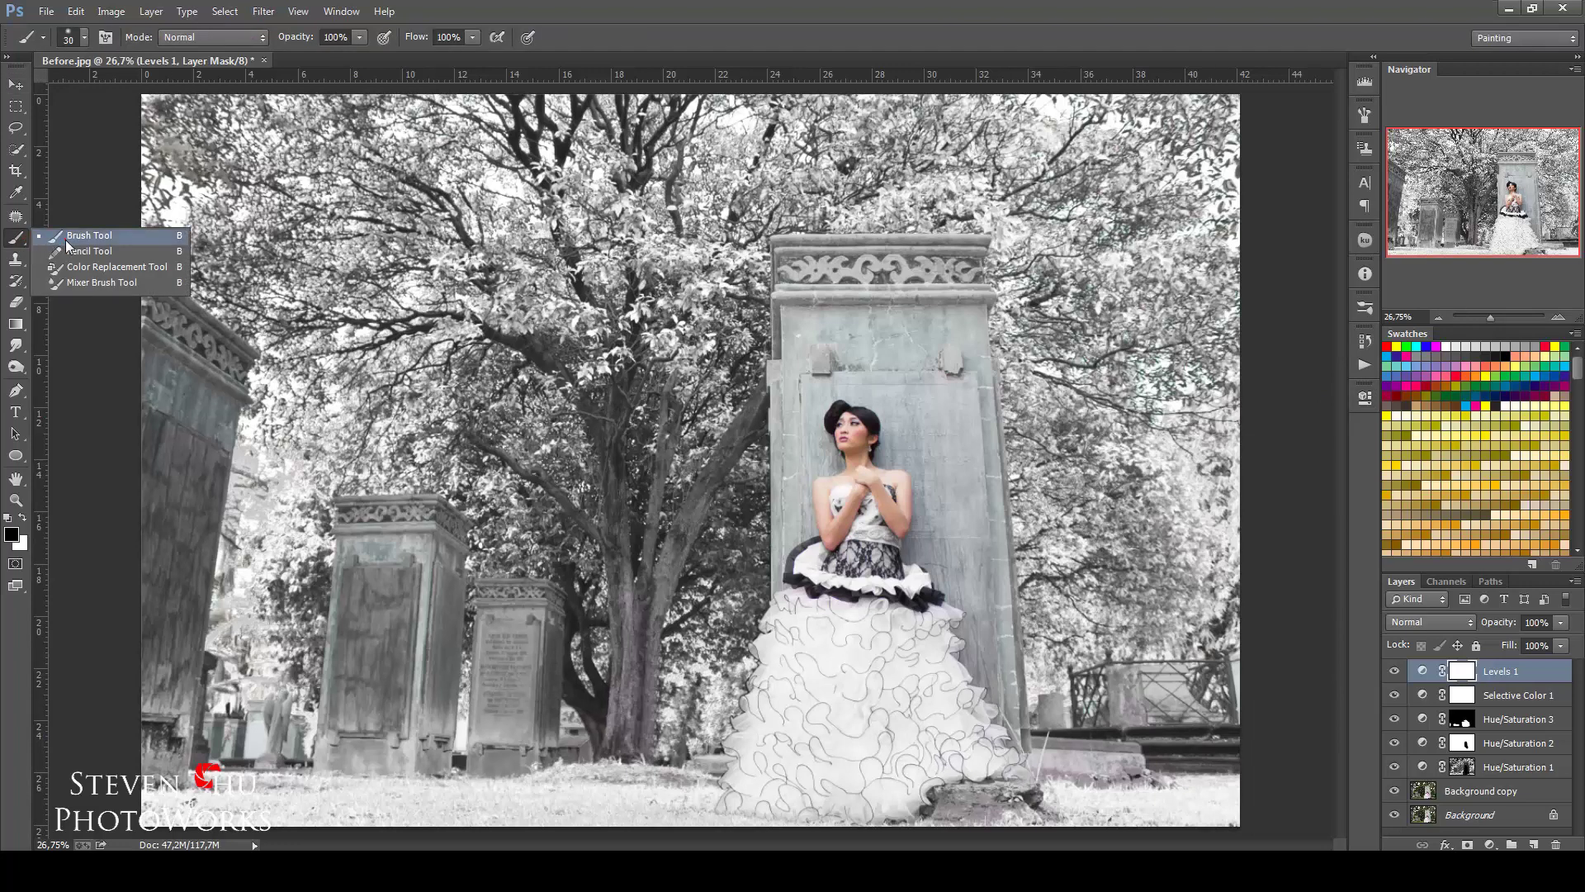
{"action": "left_click", "coordinate": [67, 239]}
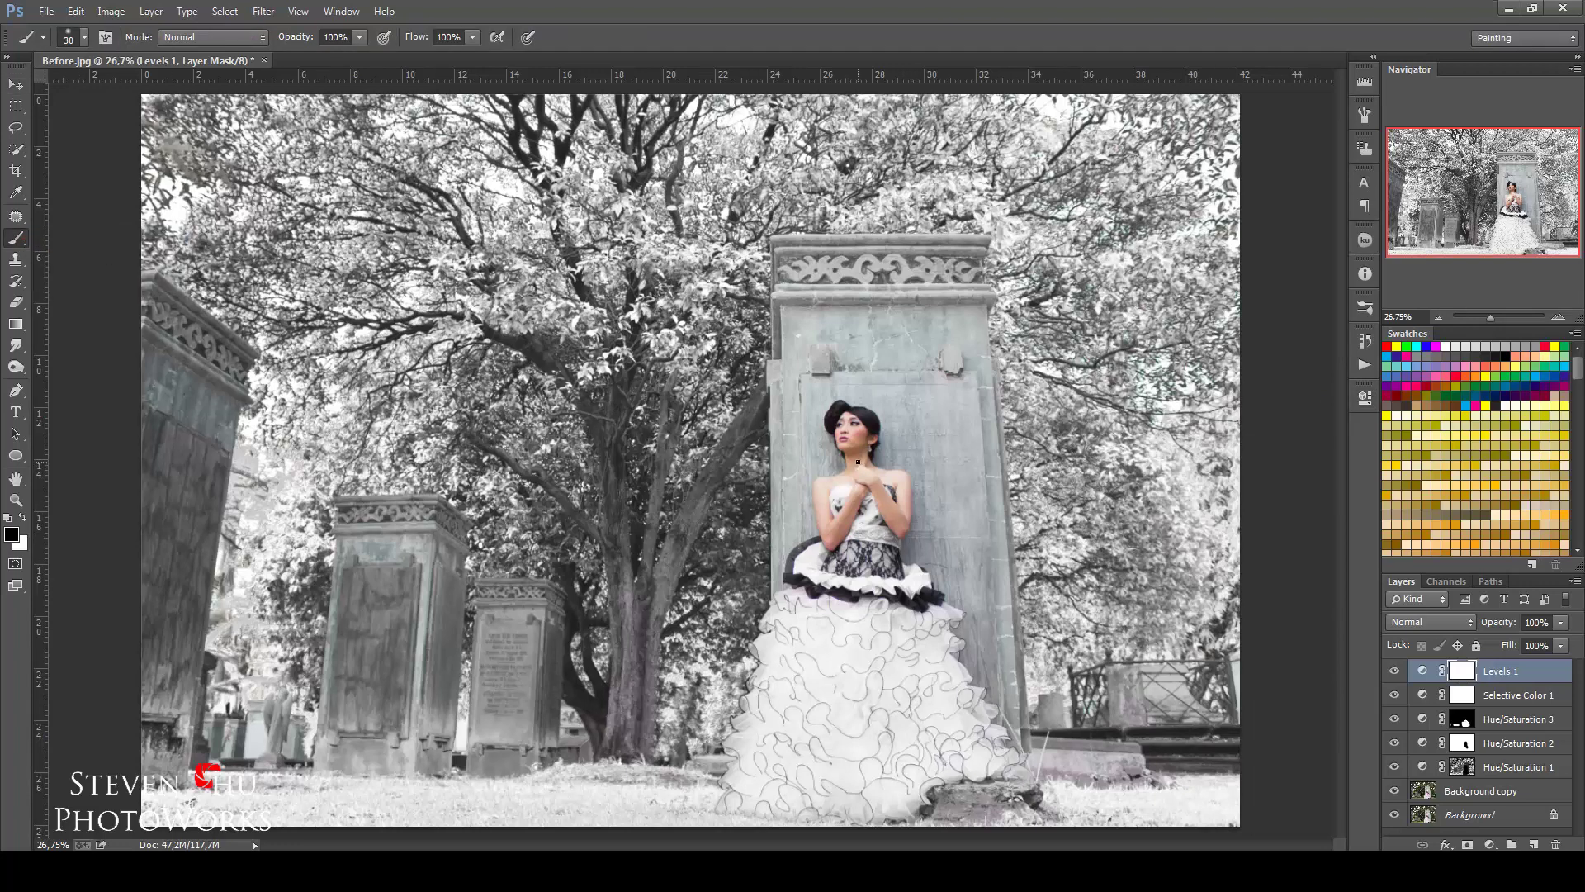
{"action": "key", "text": "bracketright"}
{"action": "key", "text": "bracketright"}
{"action": "key", "text": "bracketright"}
{"action": "left_click", "coordinate": [848, 453]}
{"action": "key", "text": "bracketleft"}
{"action": "key", "text": "bracketleft"}
{"action": "key", "text": "bracketleft"}
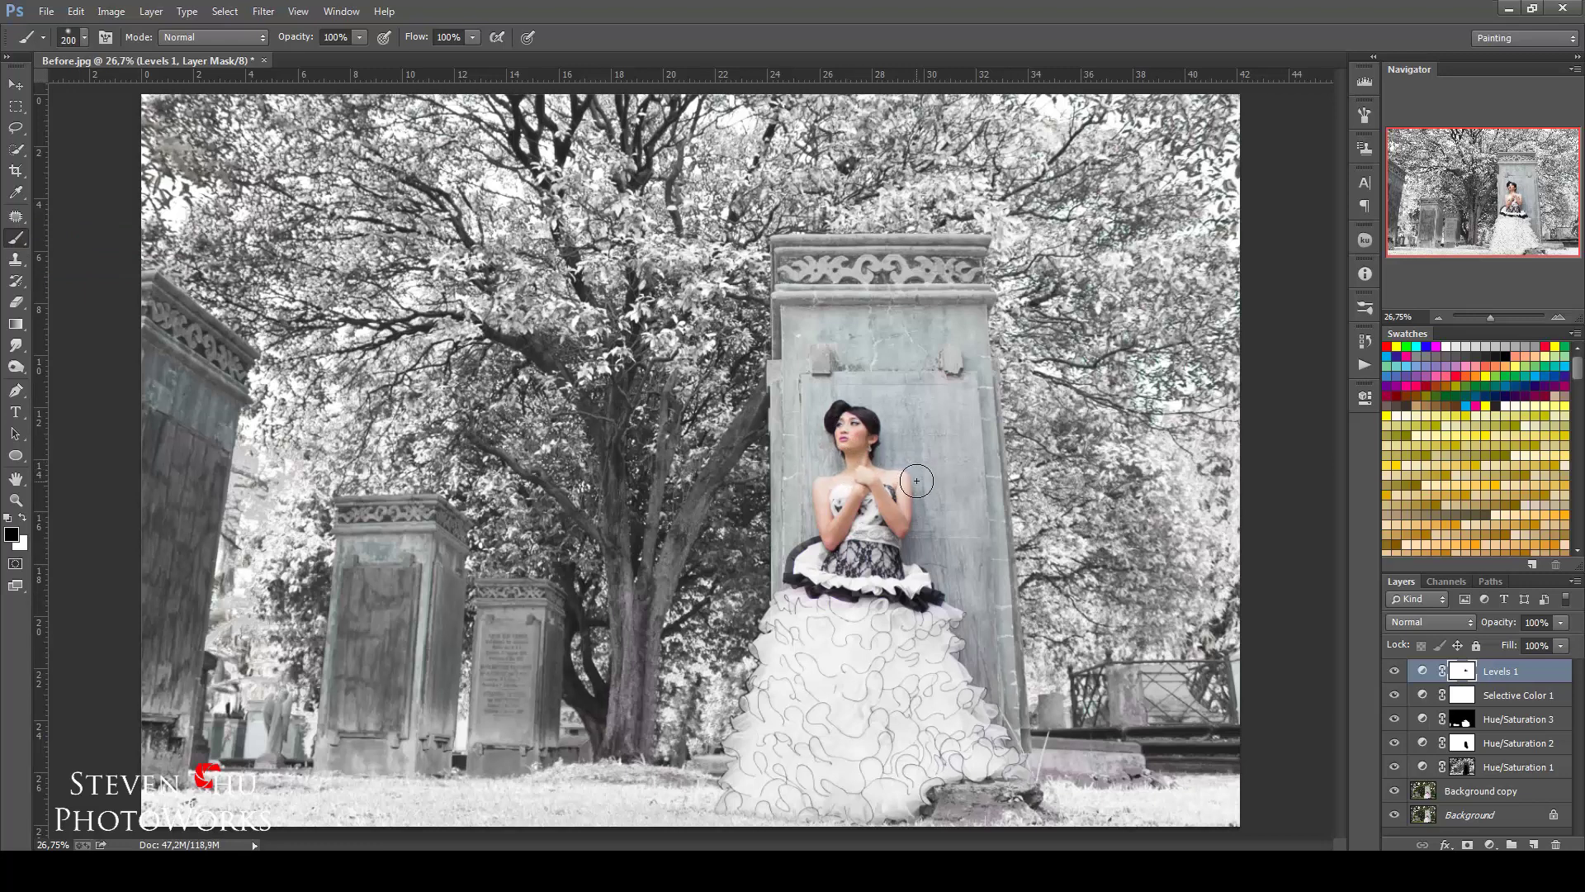
{"action": "key", "text": "bracketleft"}
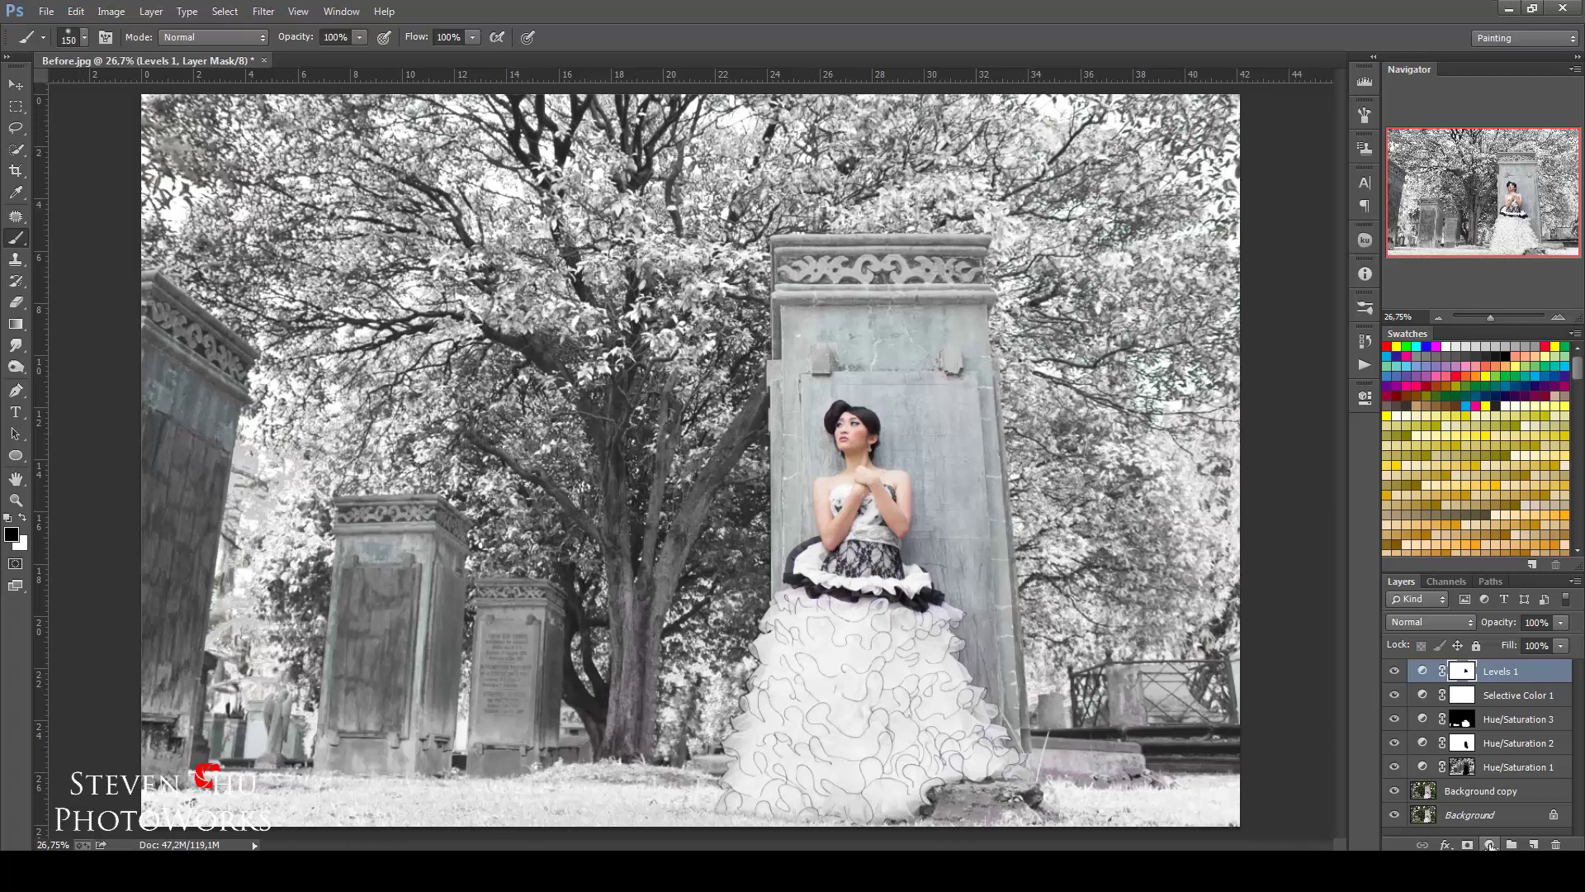
Add Brightness/Contrast 1 above Levels 1 with Brightness -16 and Contrast -5
{"action": "left_click", "coordinate": [1490, 846]}
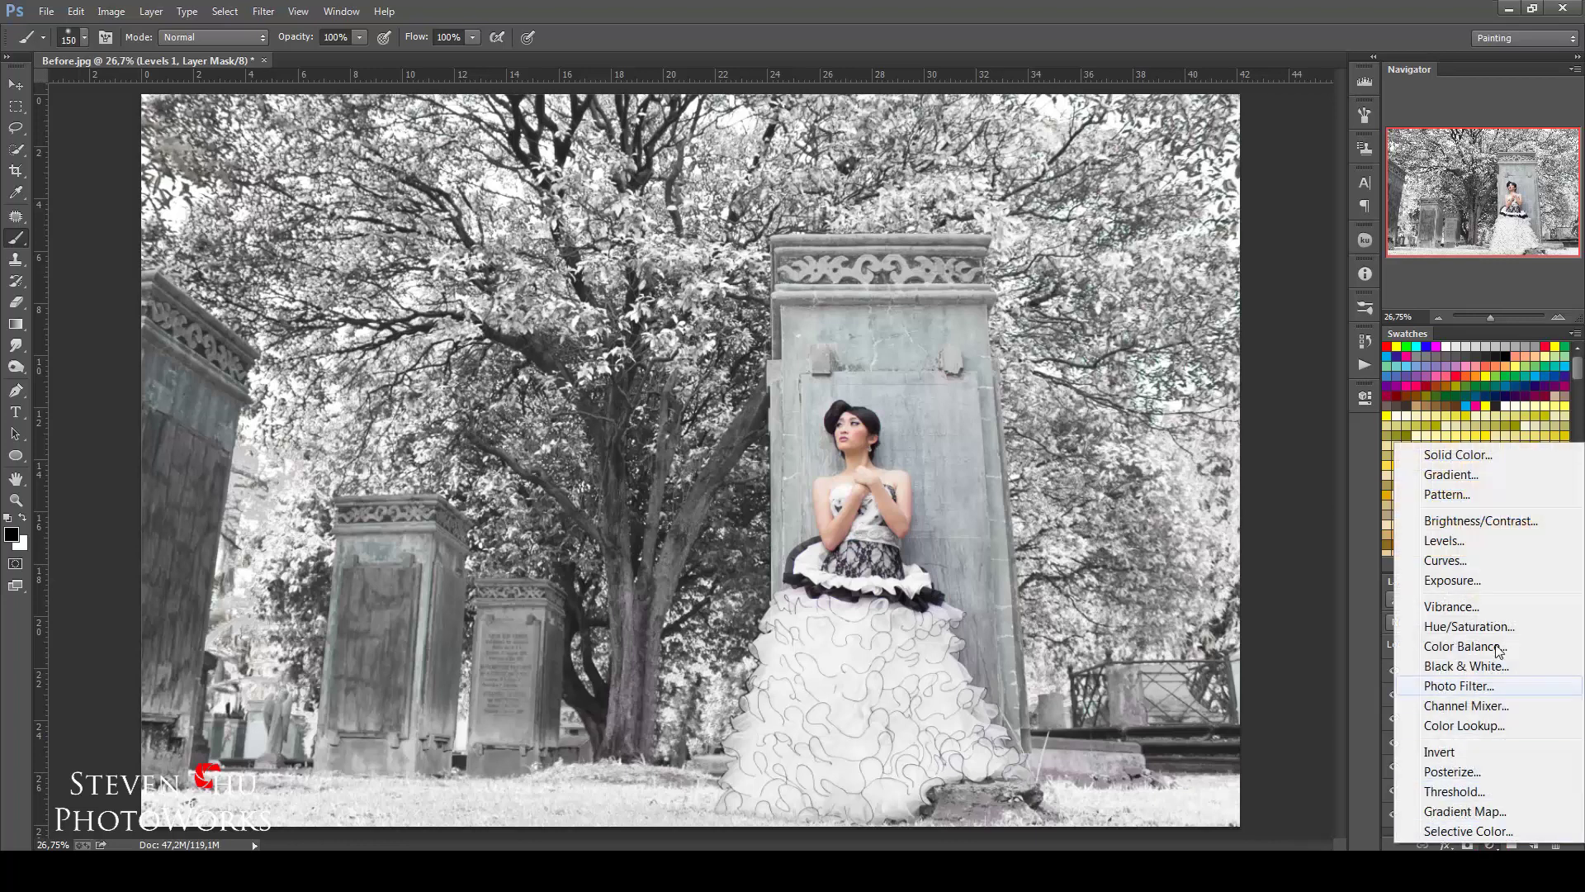
{"action": "left_click", "coordinate": [1479, 522]}
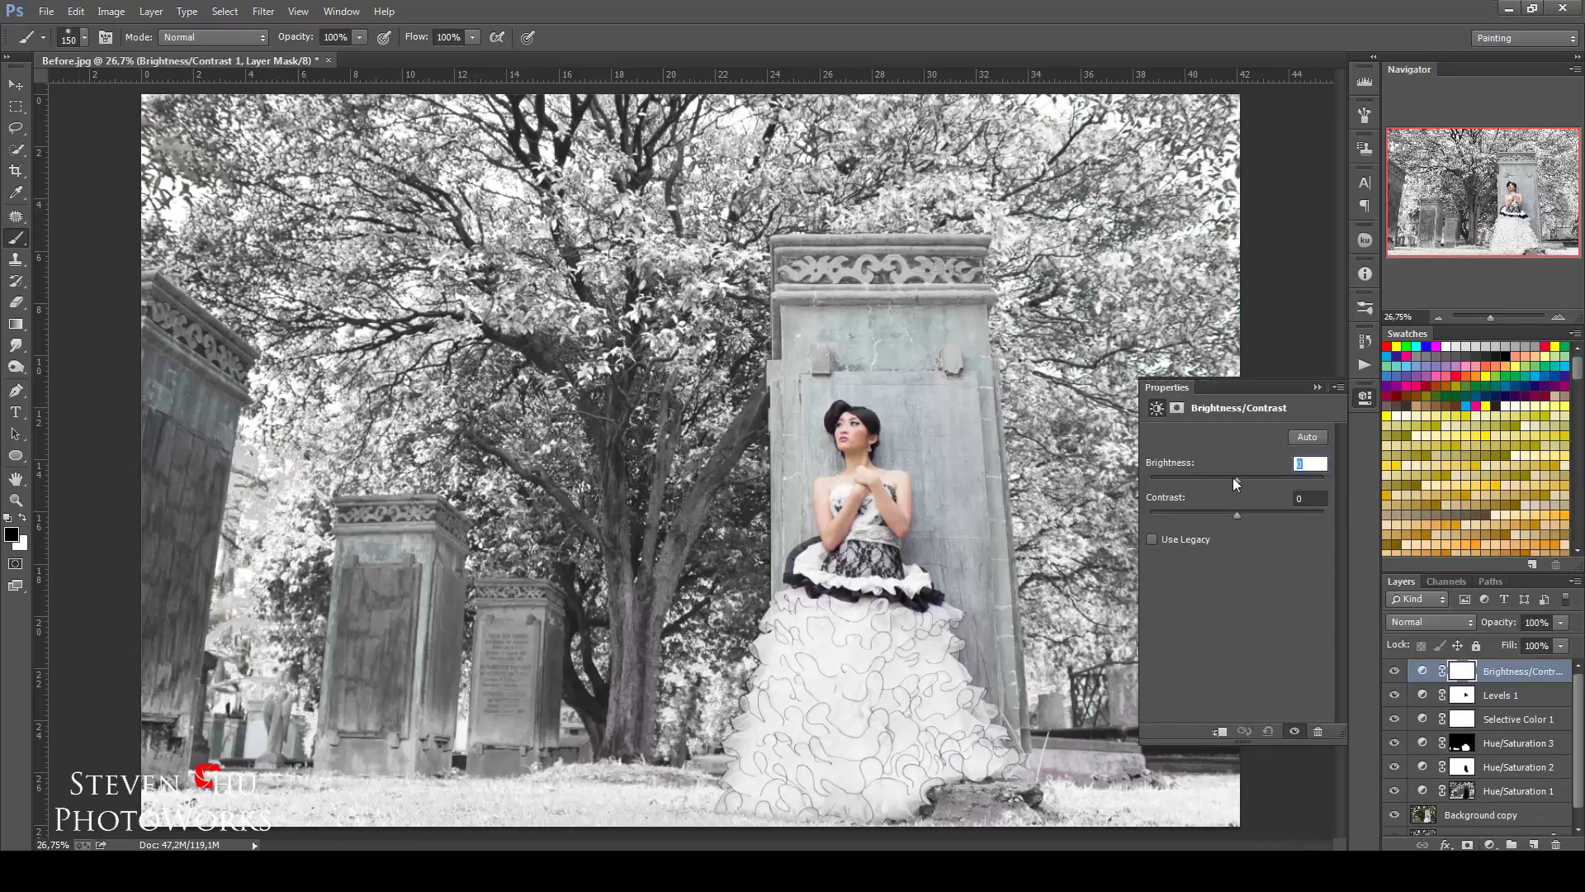
{"action": "left_click_drag", "start_coordinate": [1231, 479], "coordinate": [1222, 479]}
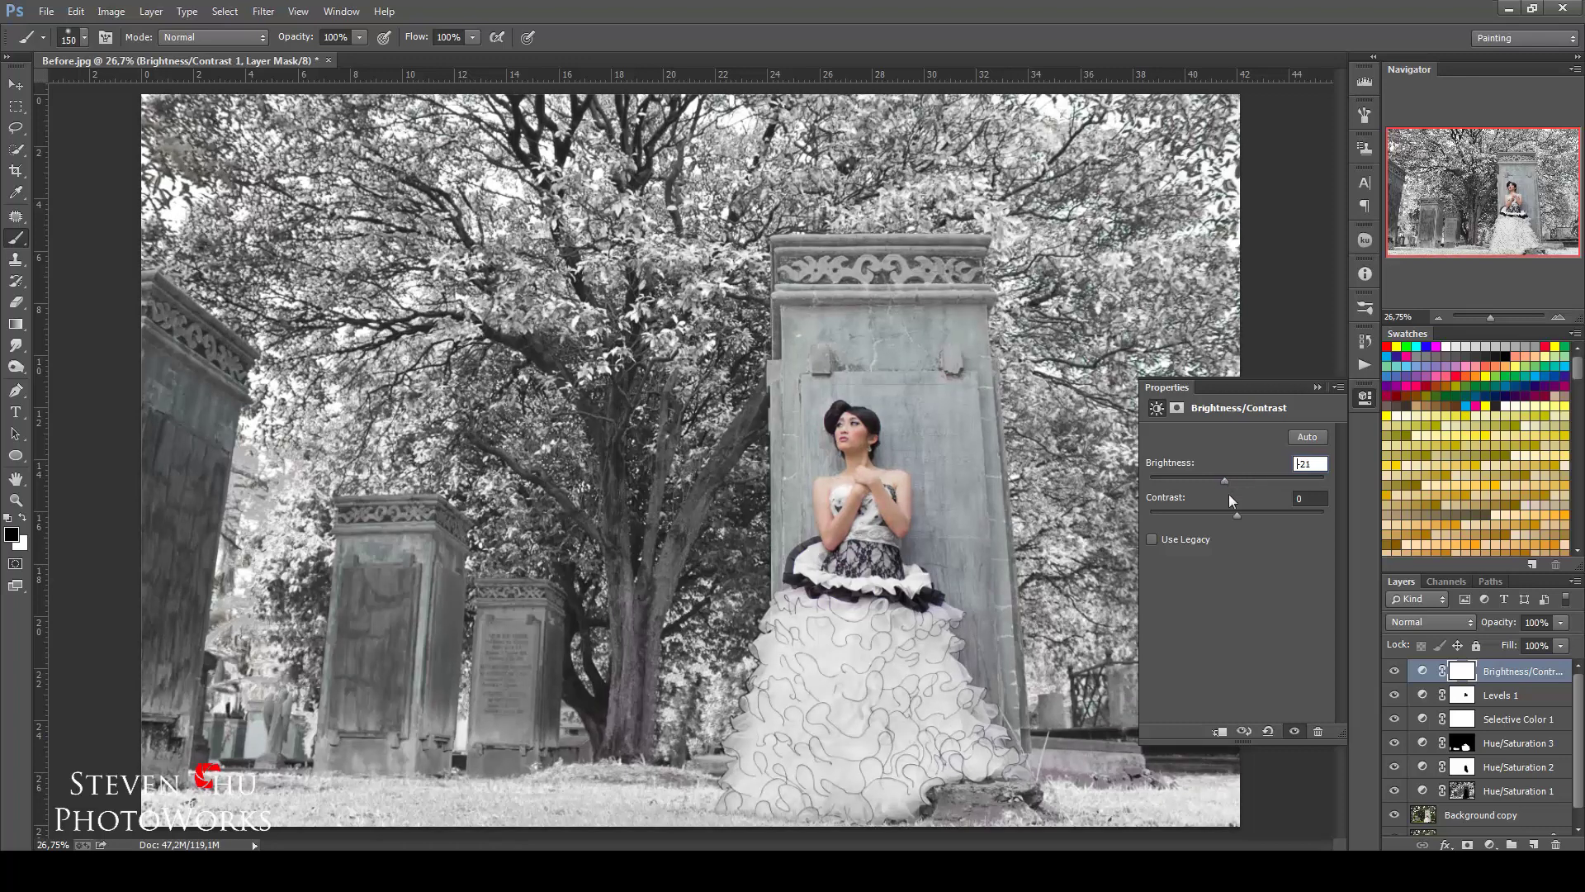
{"action": "left_click_drag", "start_coordinate": [1186, 511], "coordinate": [1226, 516]}
{"action": "left_click_drag", "start_coordinate": [1239, 477], "coordinate": [1234, 479]}
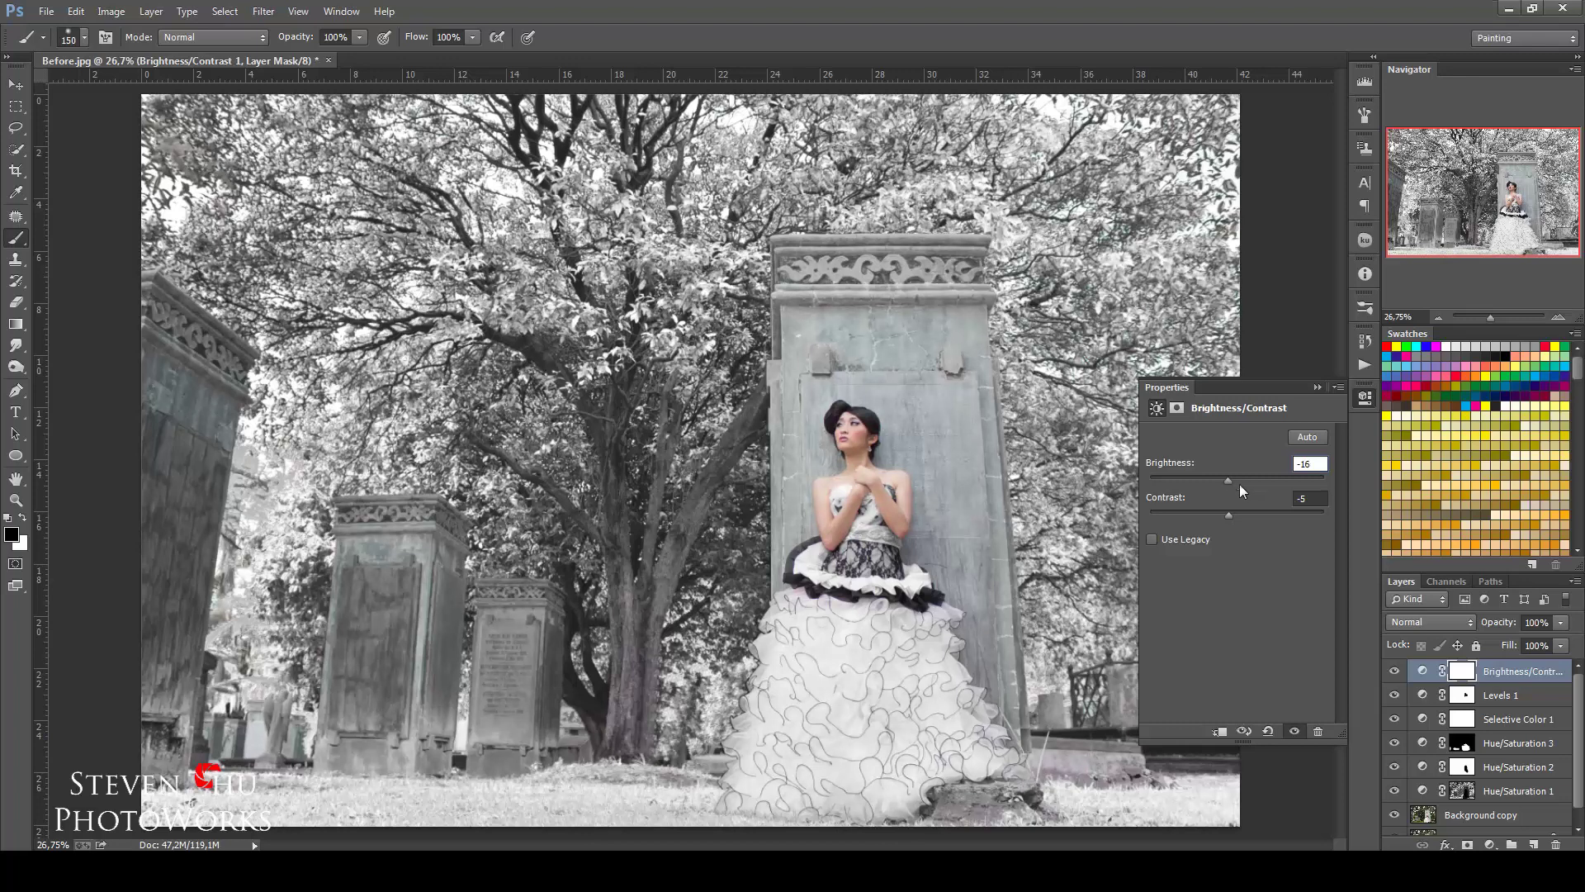
{"action": "left_click", "coordinate": [1319, 386]}
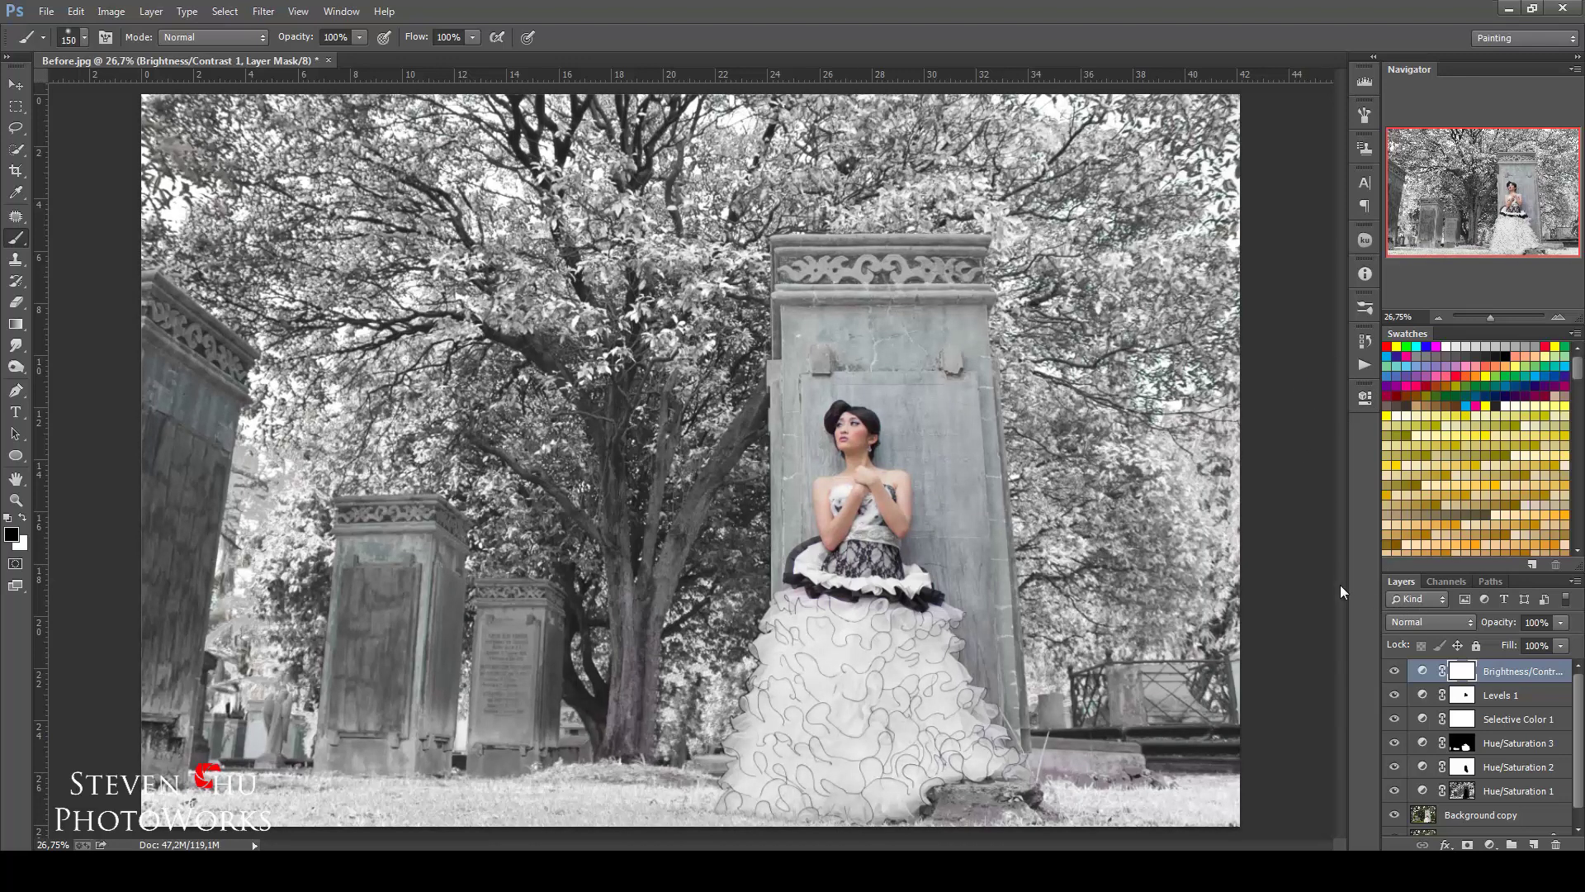
Open the Fall.tif falling-leaves image
{"action": "left_click", "coordinate": [53, 18]}
{"action": "left_click", "coordinate": [73, 52]}
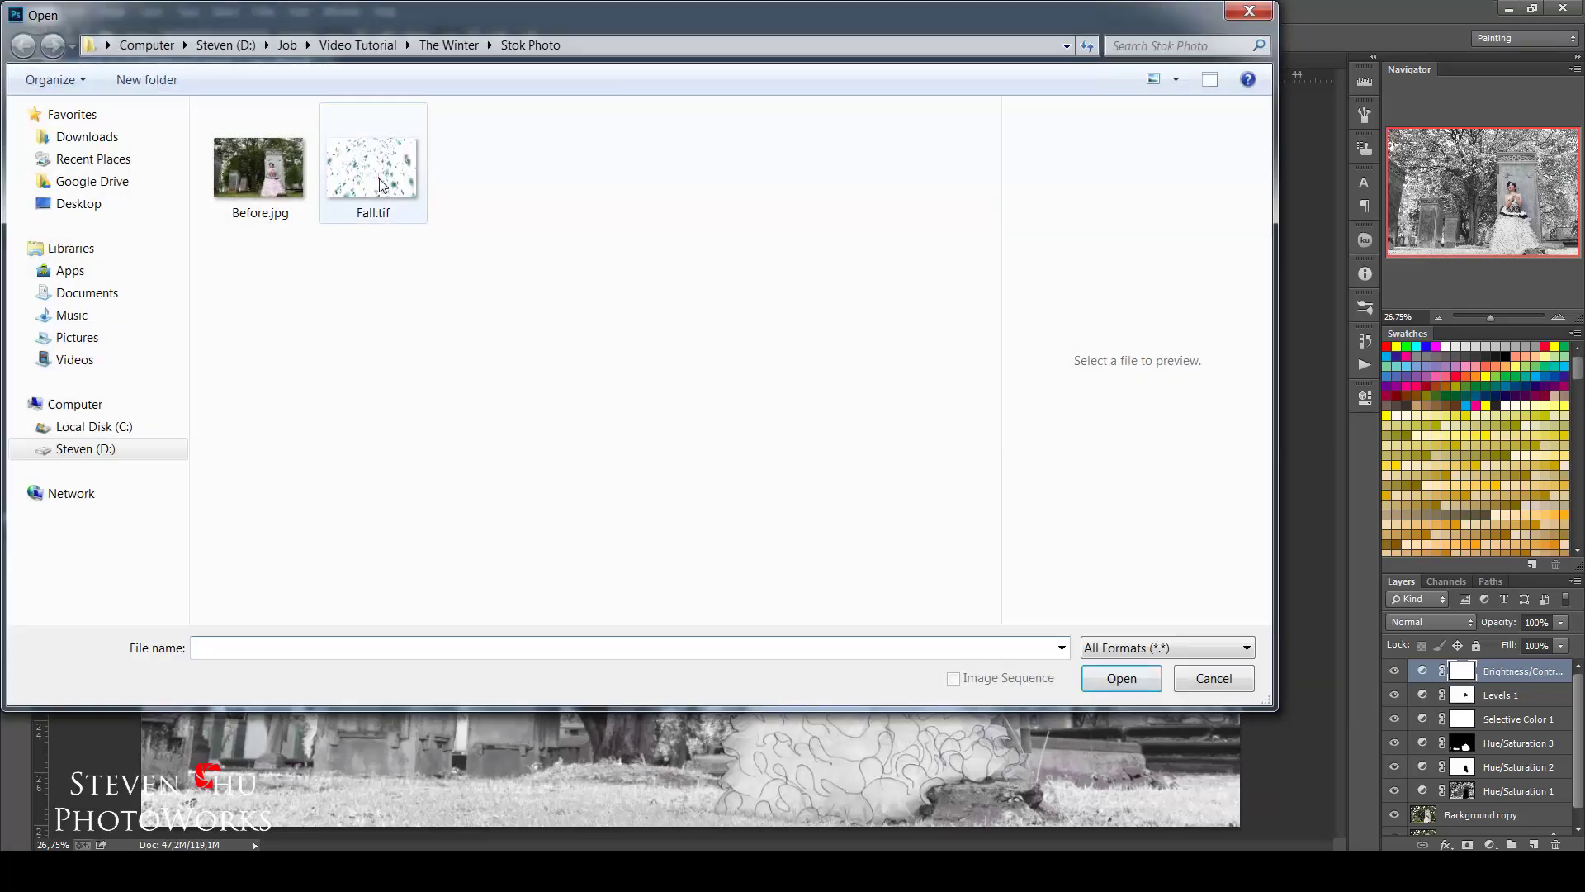
{"action": "left_click", "coordinate": [393, 225]}
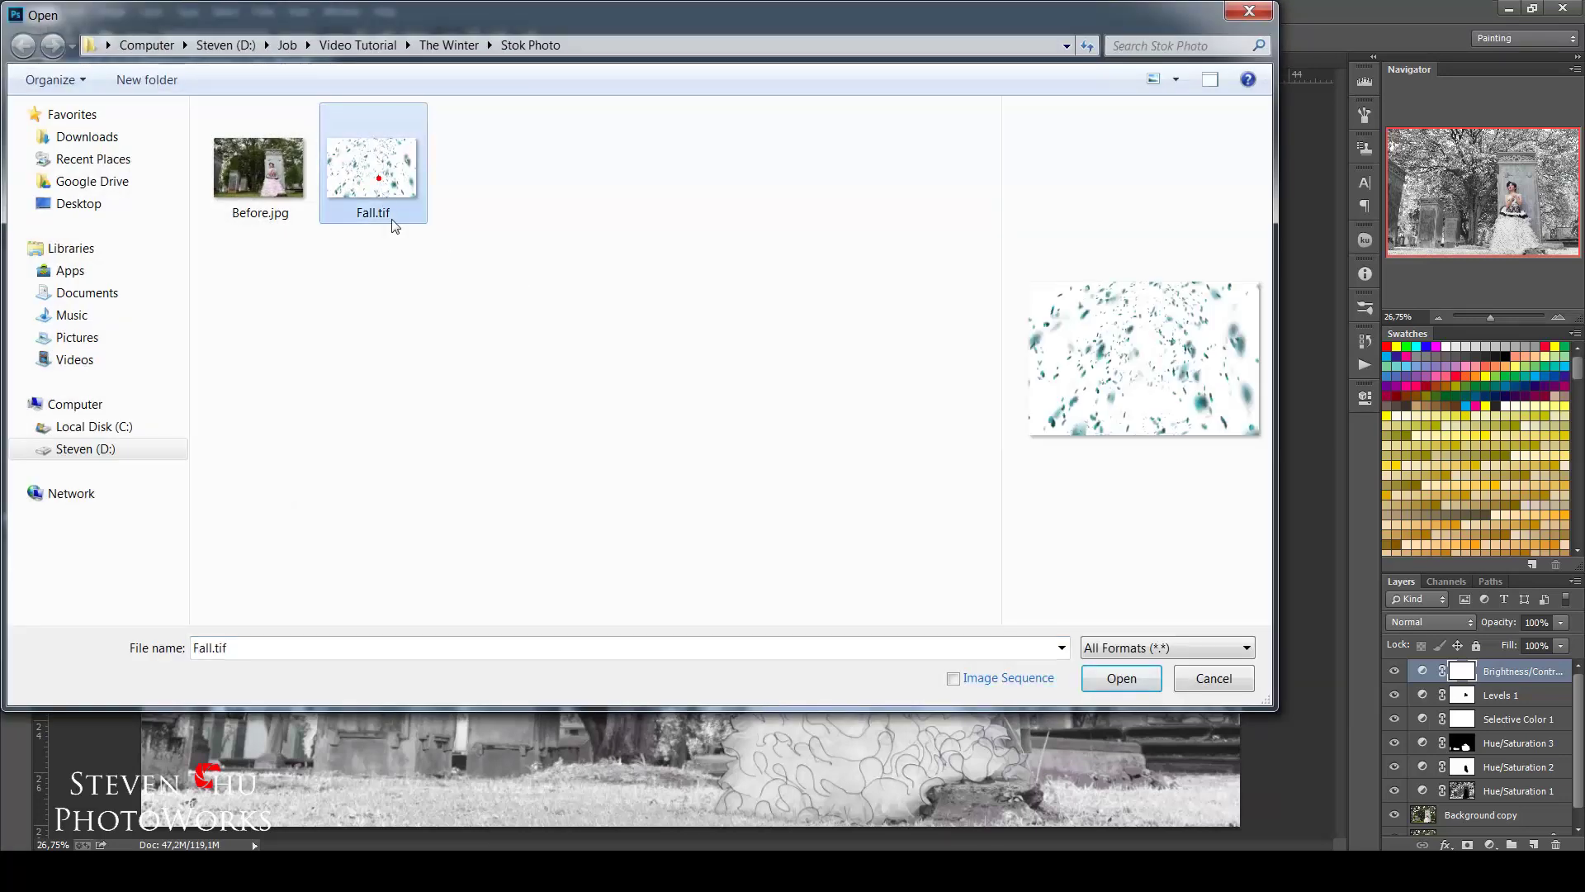
{"action": "left_click", "coordinate": [1121, 679]}
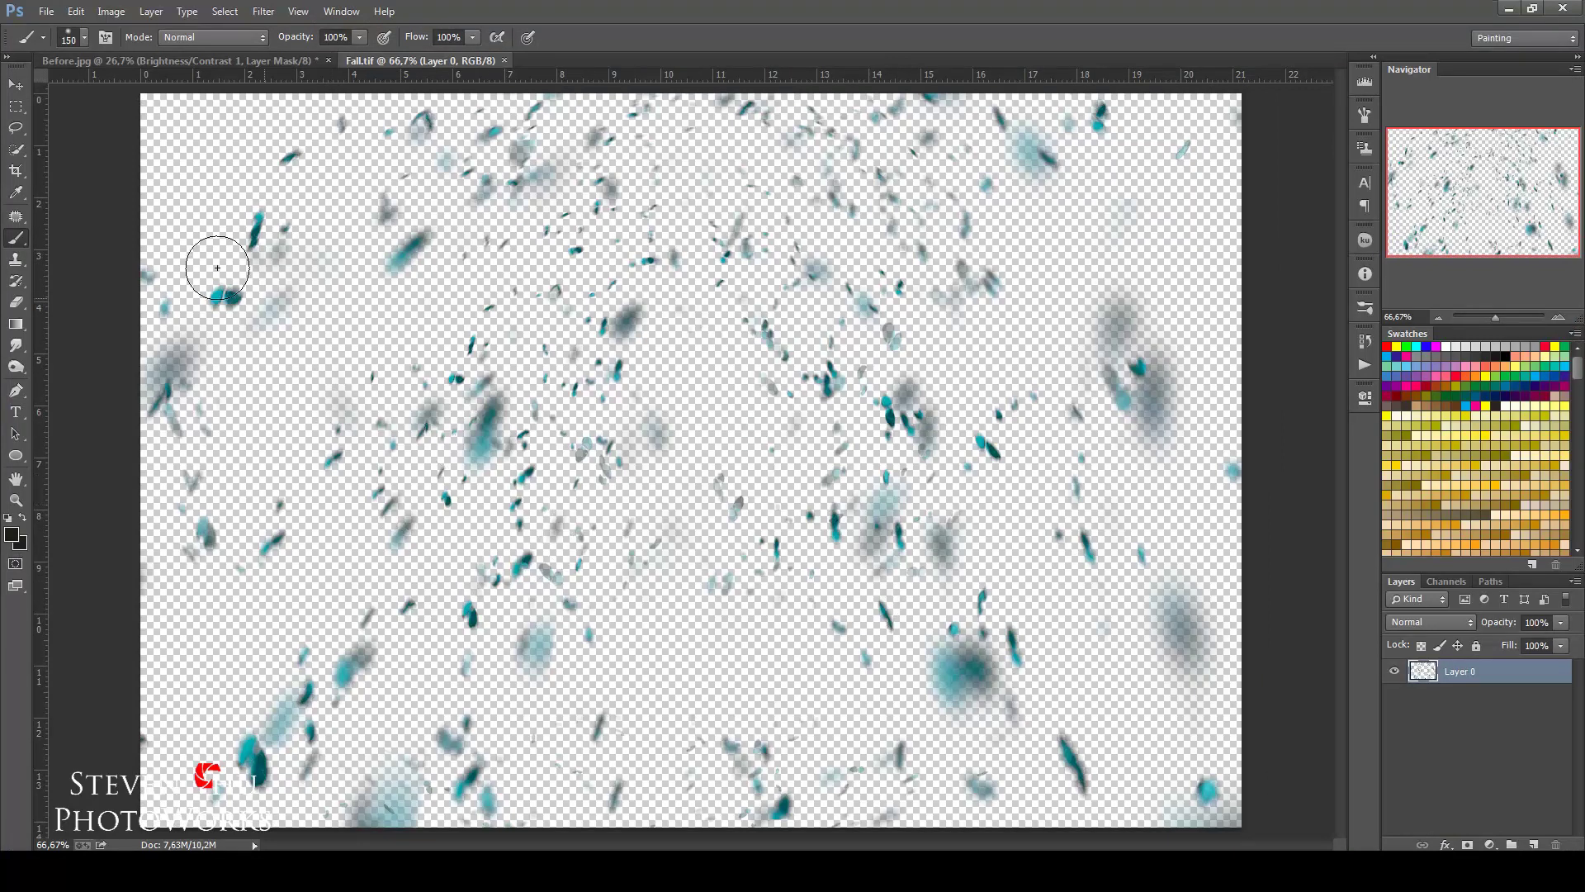
Select all of the Fall.tif leaves image and copy it
{"action": "left_click", "coordinate": [16, 85]}
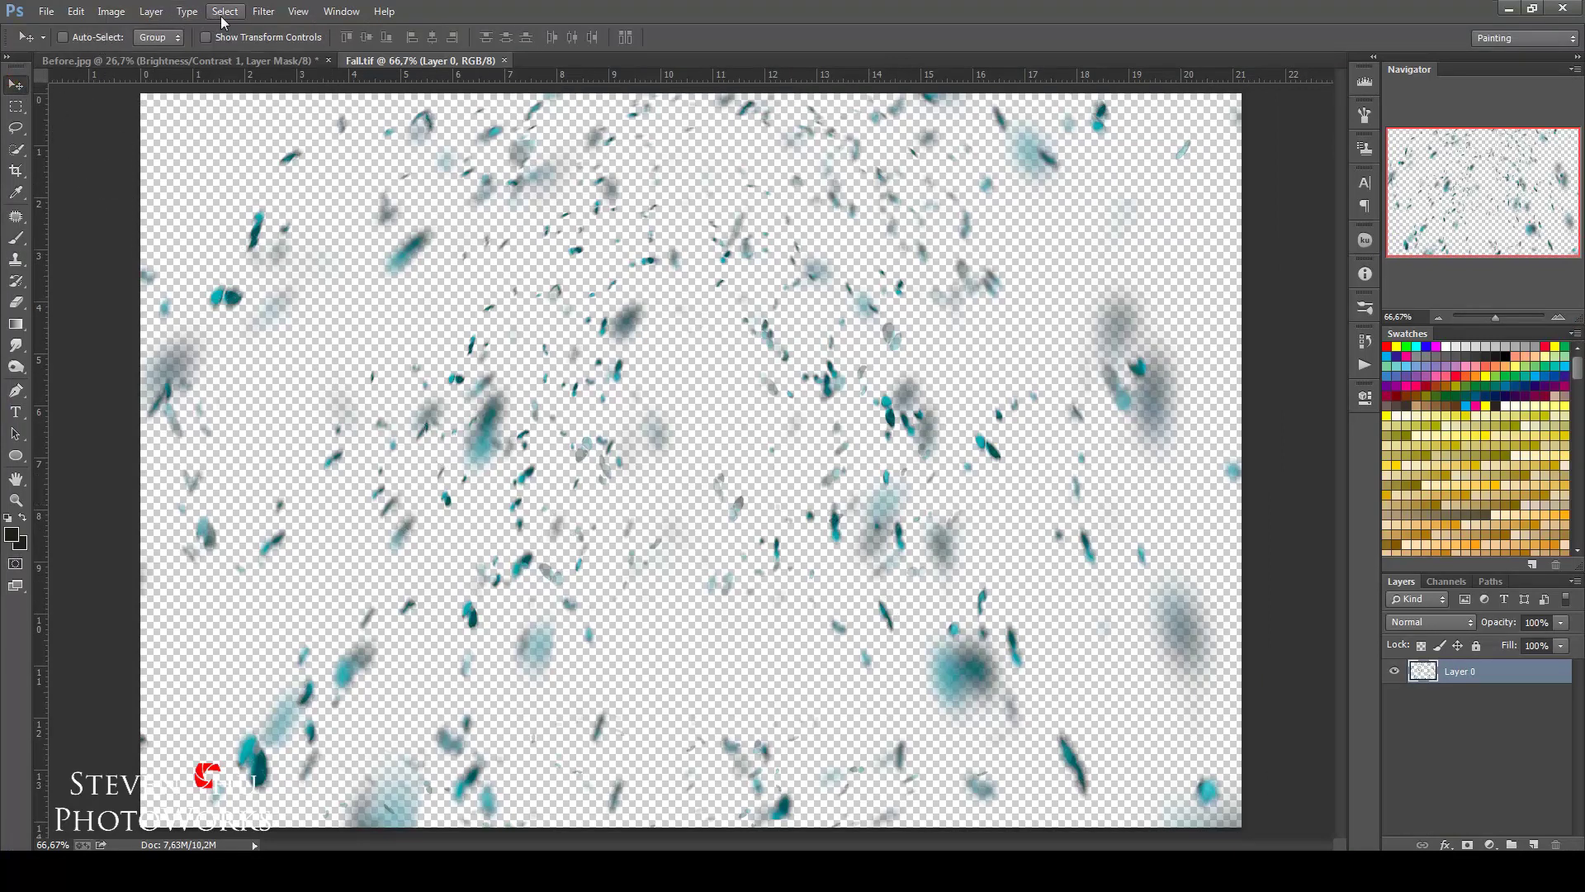
{"action": "left_click", "coordinate": [226, 12]}
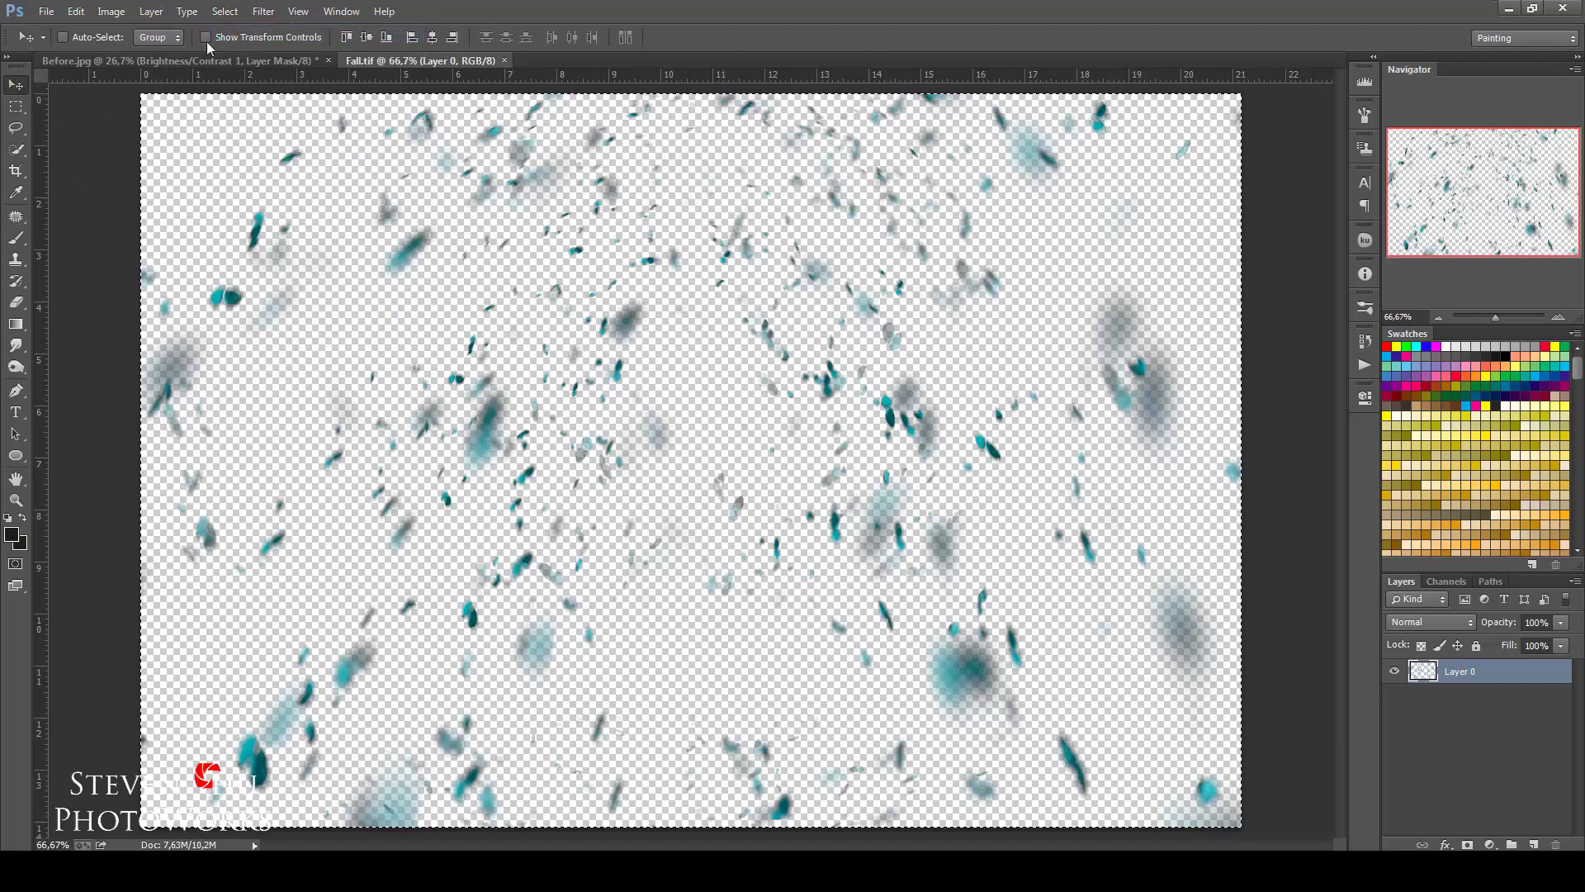
{"action": "left_click", "coordinate": [75, 11]}
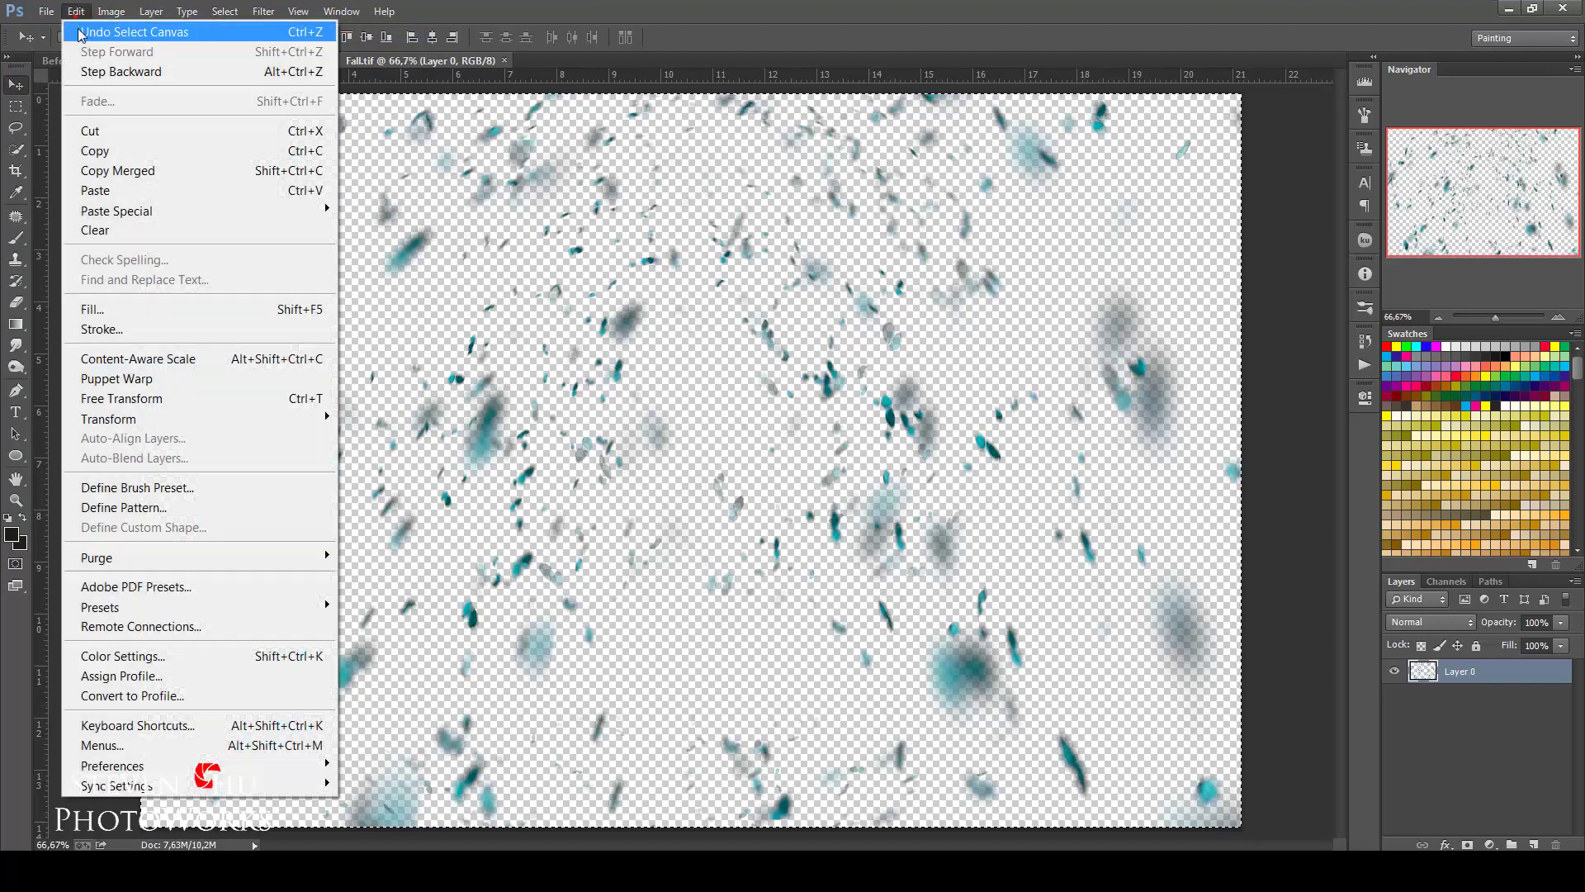
{"action": "left_click", "coordinate": [102, 155]}
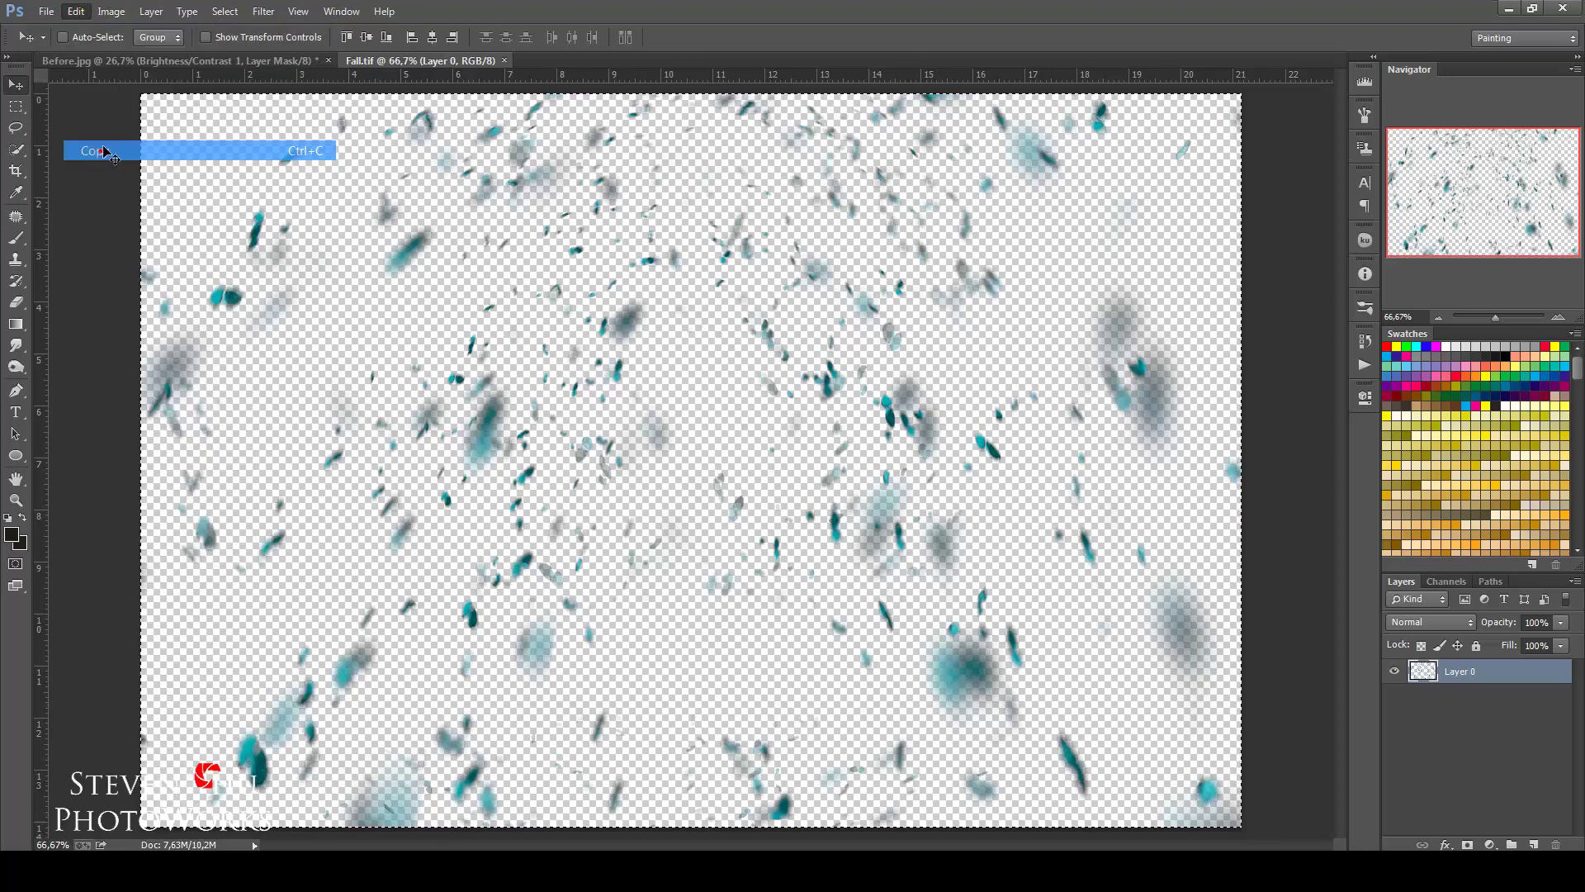
Paste the leaves into Before.jpg as Layer 1 and shift it up and left
{"action": "left_click", "coordinate": [92, 64]}
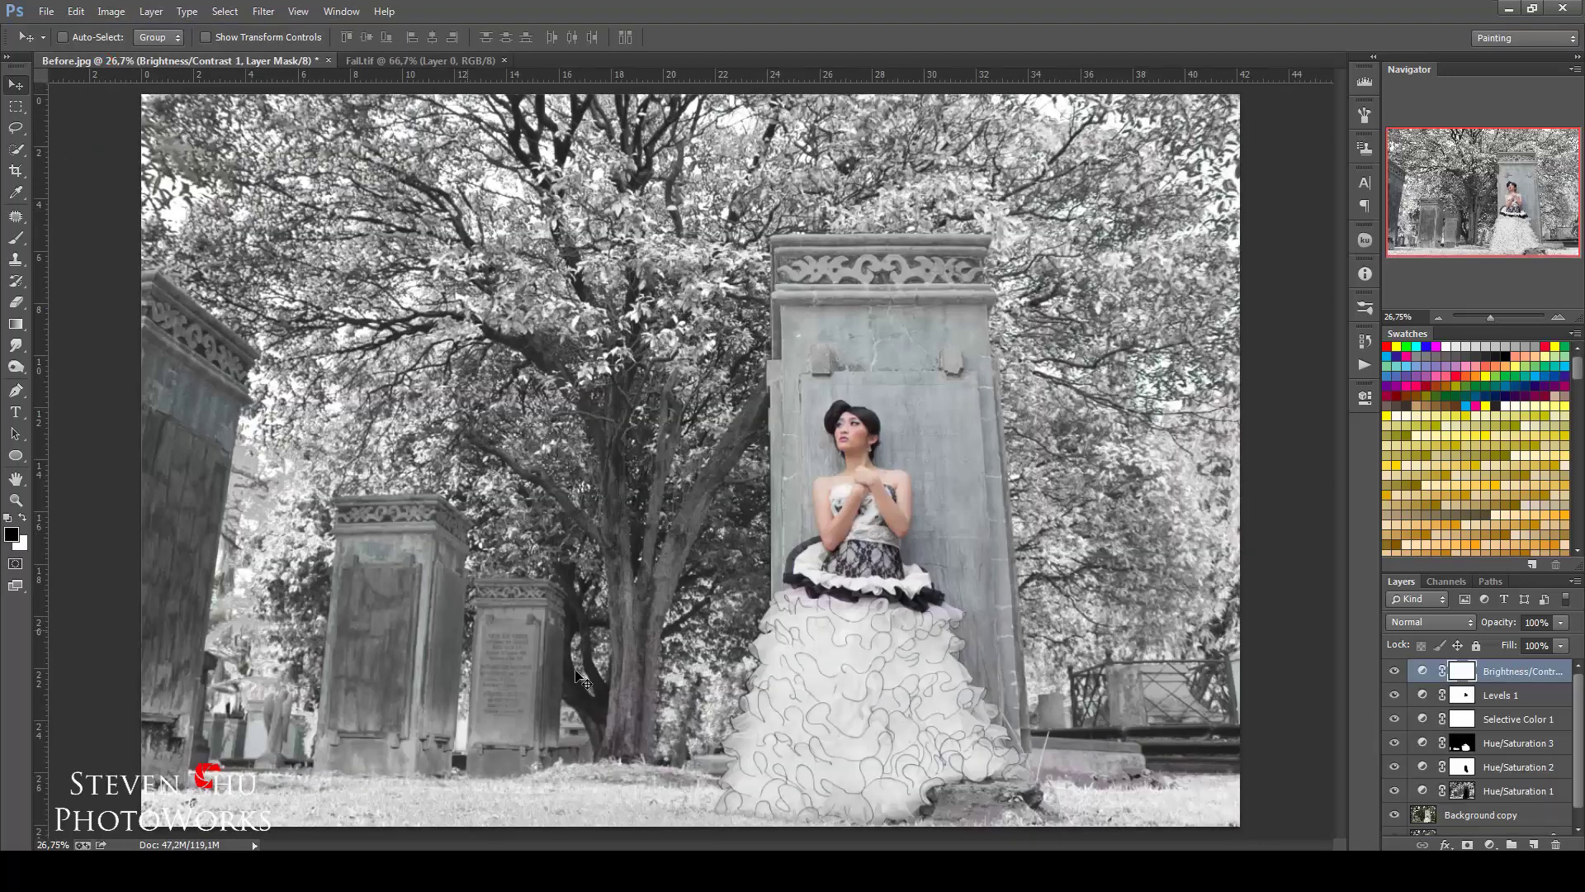
{"action": "left_click", "coordinate": [76, 11]}
{"action": "left_click", "coordinate": [165, 190]}
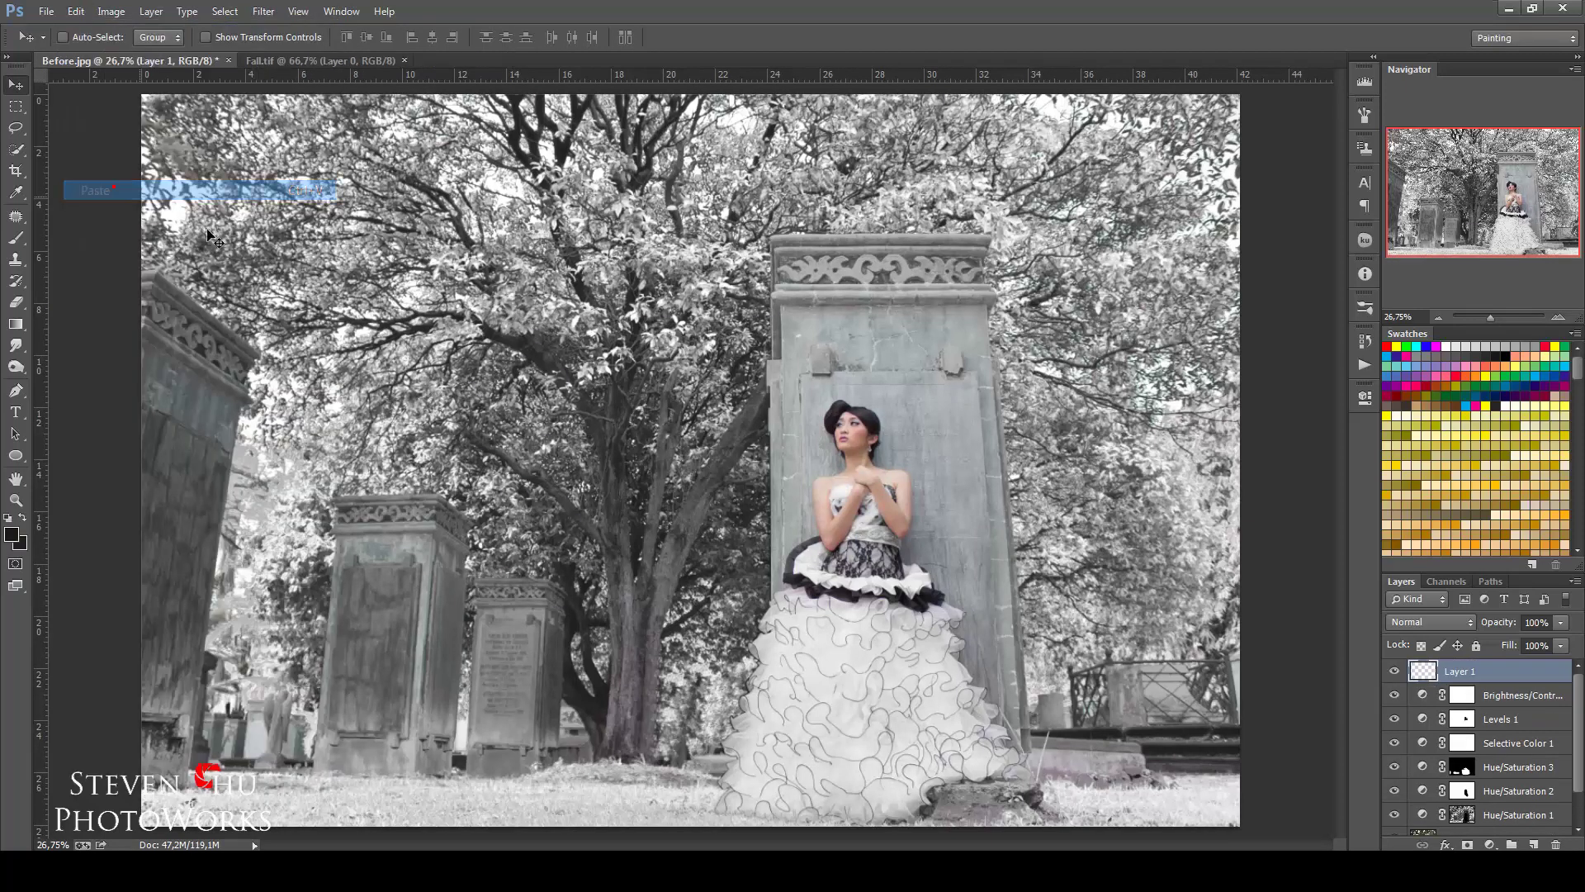
{"action": "mouse_move", "coordinate": [719, 532]}
{"action": "left_mouse_down"}
{"action": "mouse_move", "coordinate": [391, 435]}
{"action": "mouse_move", "coordinate": [520, 369]}
{"action": "left_mouse_up"}
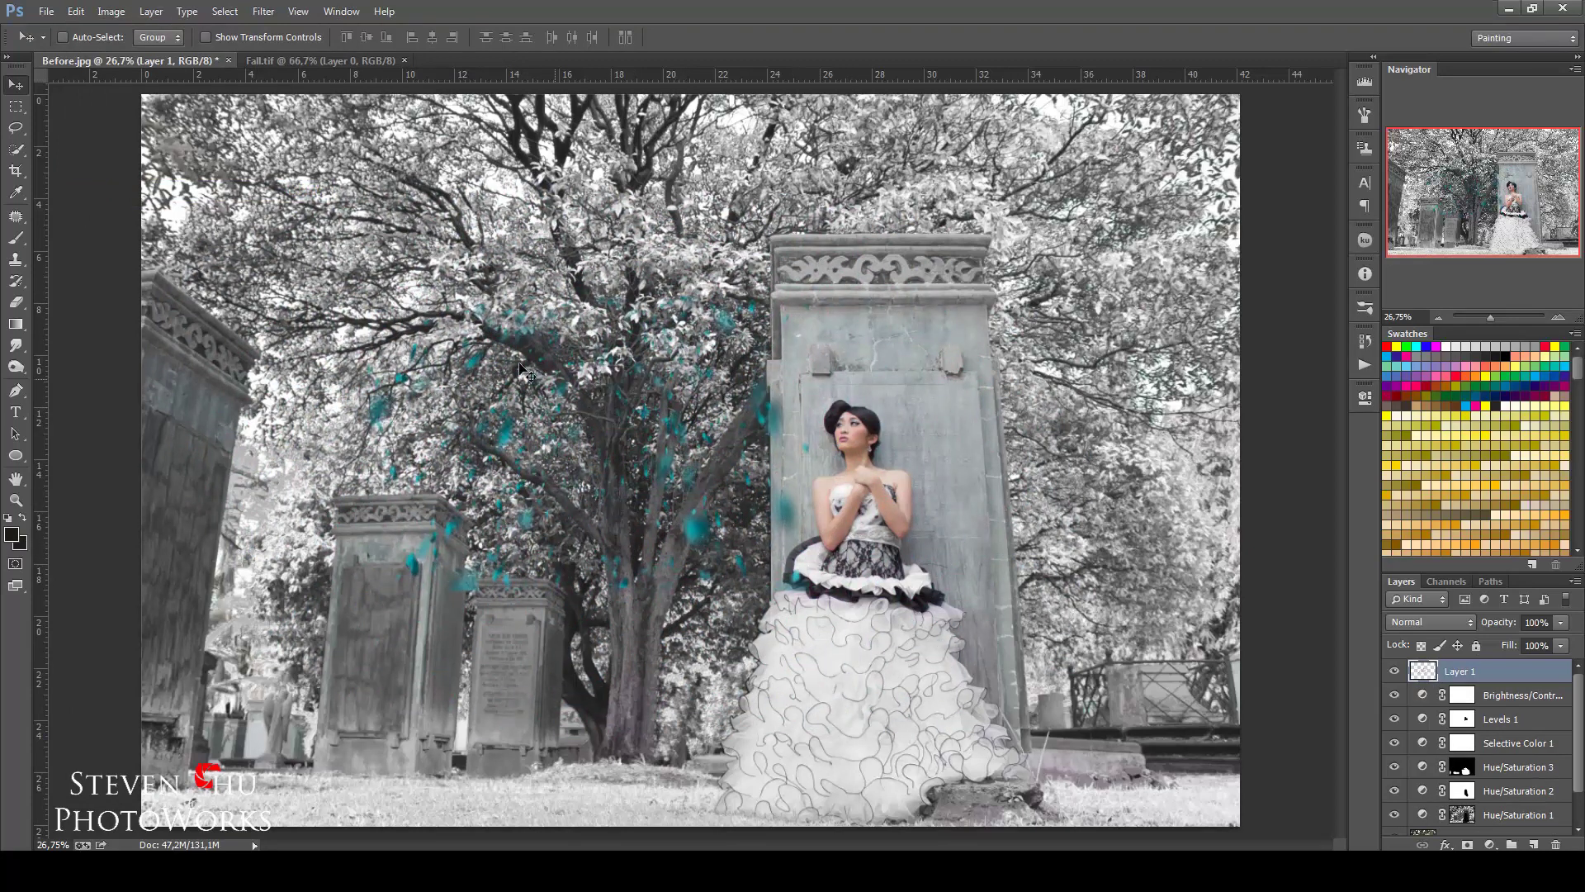
{"action": "left_click", "coordinate": [76, 11]}
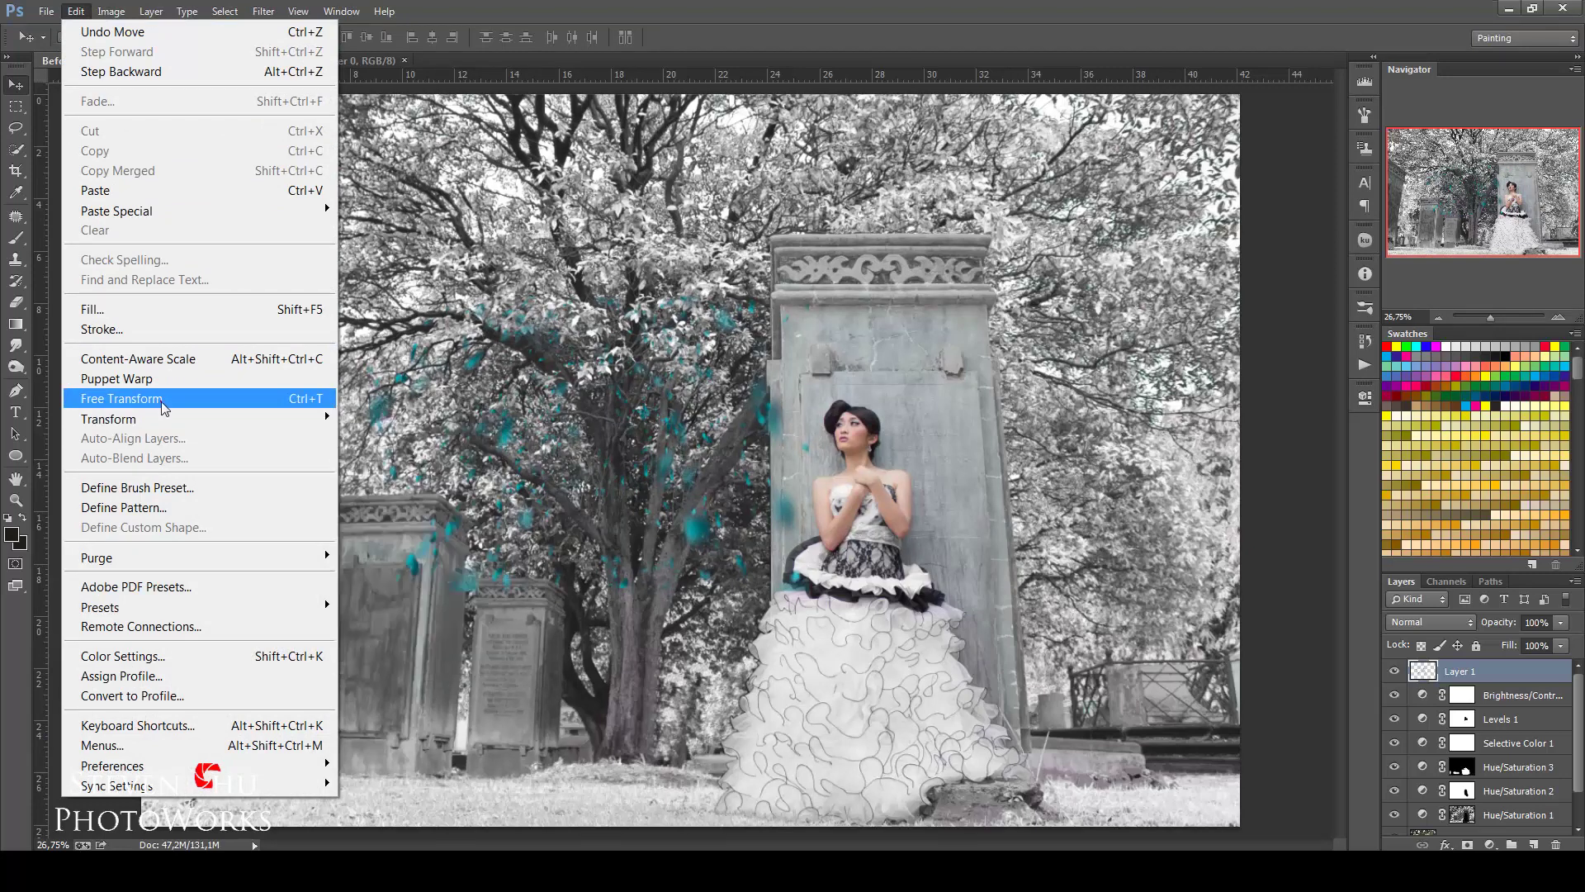
Free Transform the leaves layer to about 274% by 257% so it covers the photo, then commit
{"action": "left_click", "coordinate": [161, 405]}
{"action": "left_click_drag", "start_coordinate": [499, 463], "coordinate": [275, 265]}
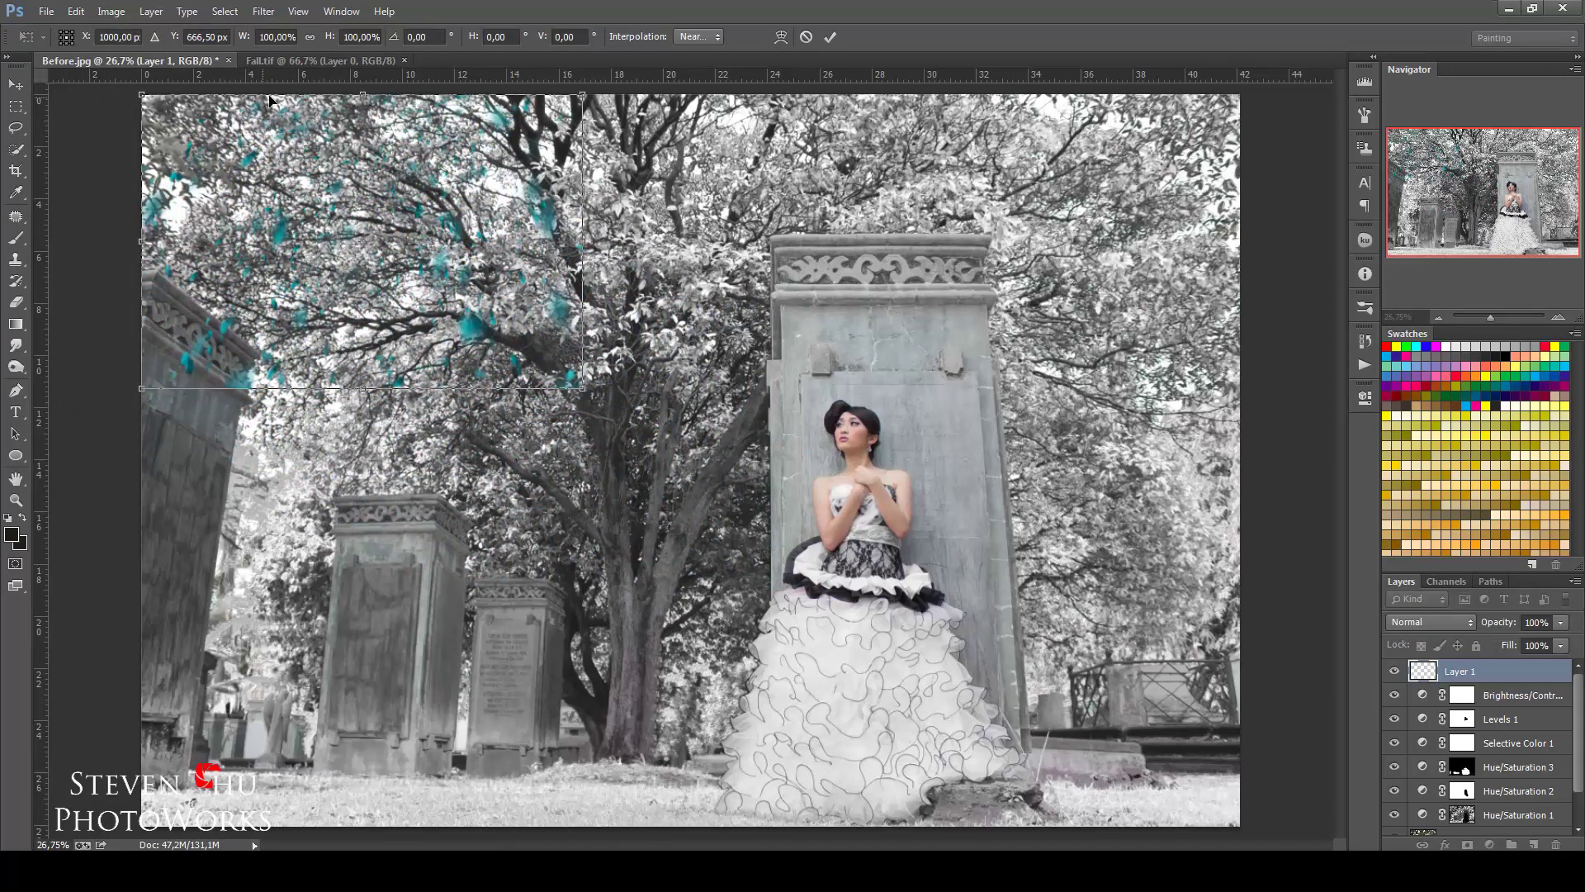
{"action": "left_click", "coordinate": [310, 37]}
{"action": "left_click_drag", "start_coordinate": [584, 388], "coordinate": [1256, 837]}
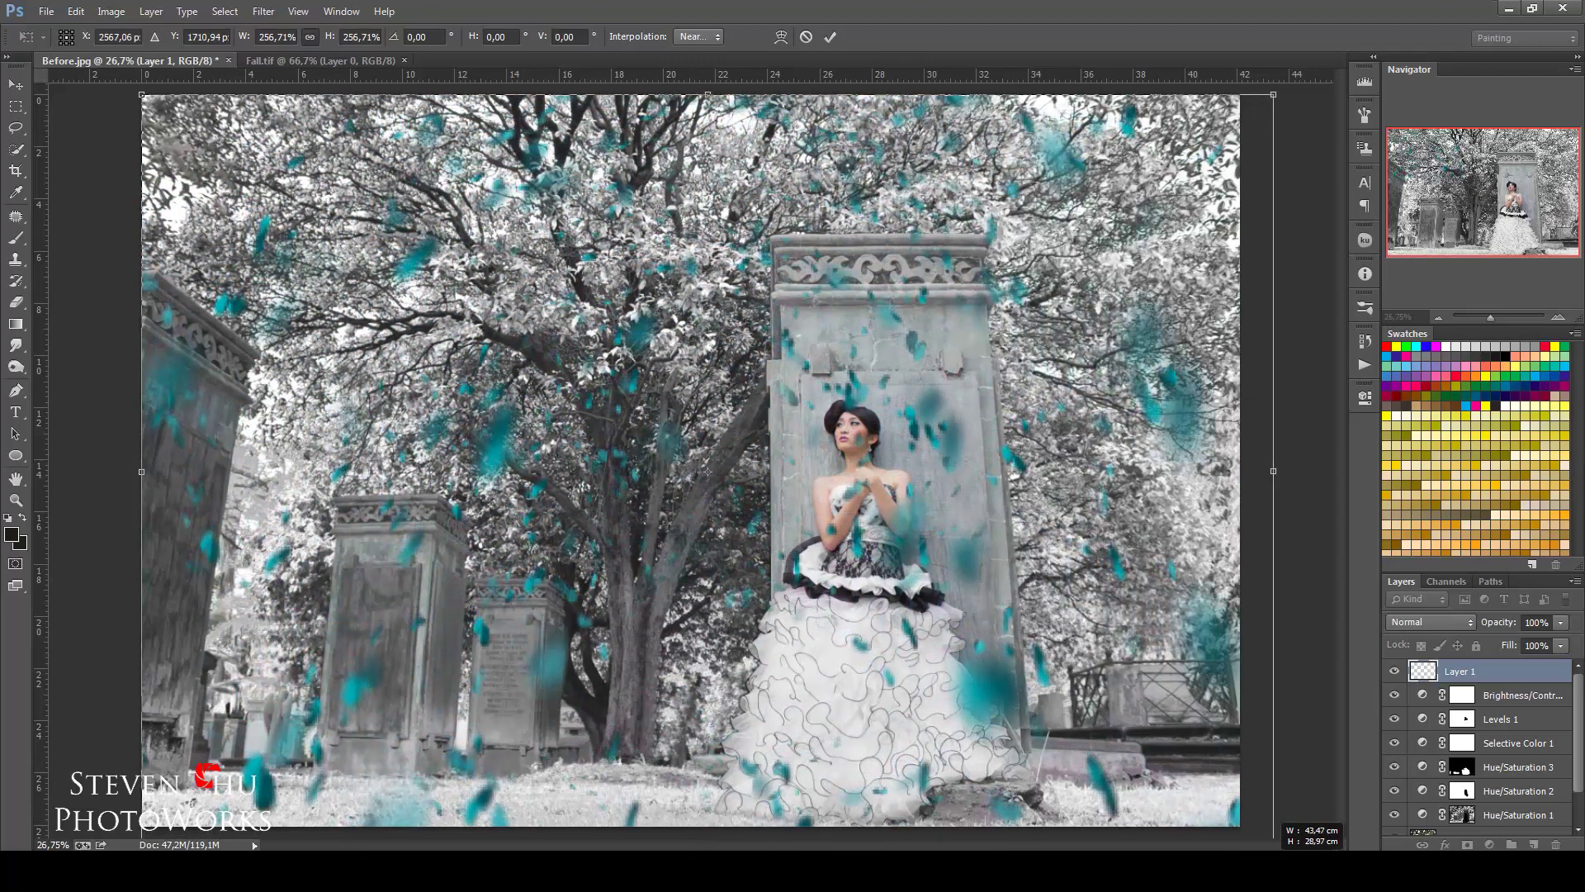
{"action": "left_click_drag", "start_coordinate": [1256, 836], "coordinate": [1310, 836]}
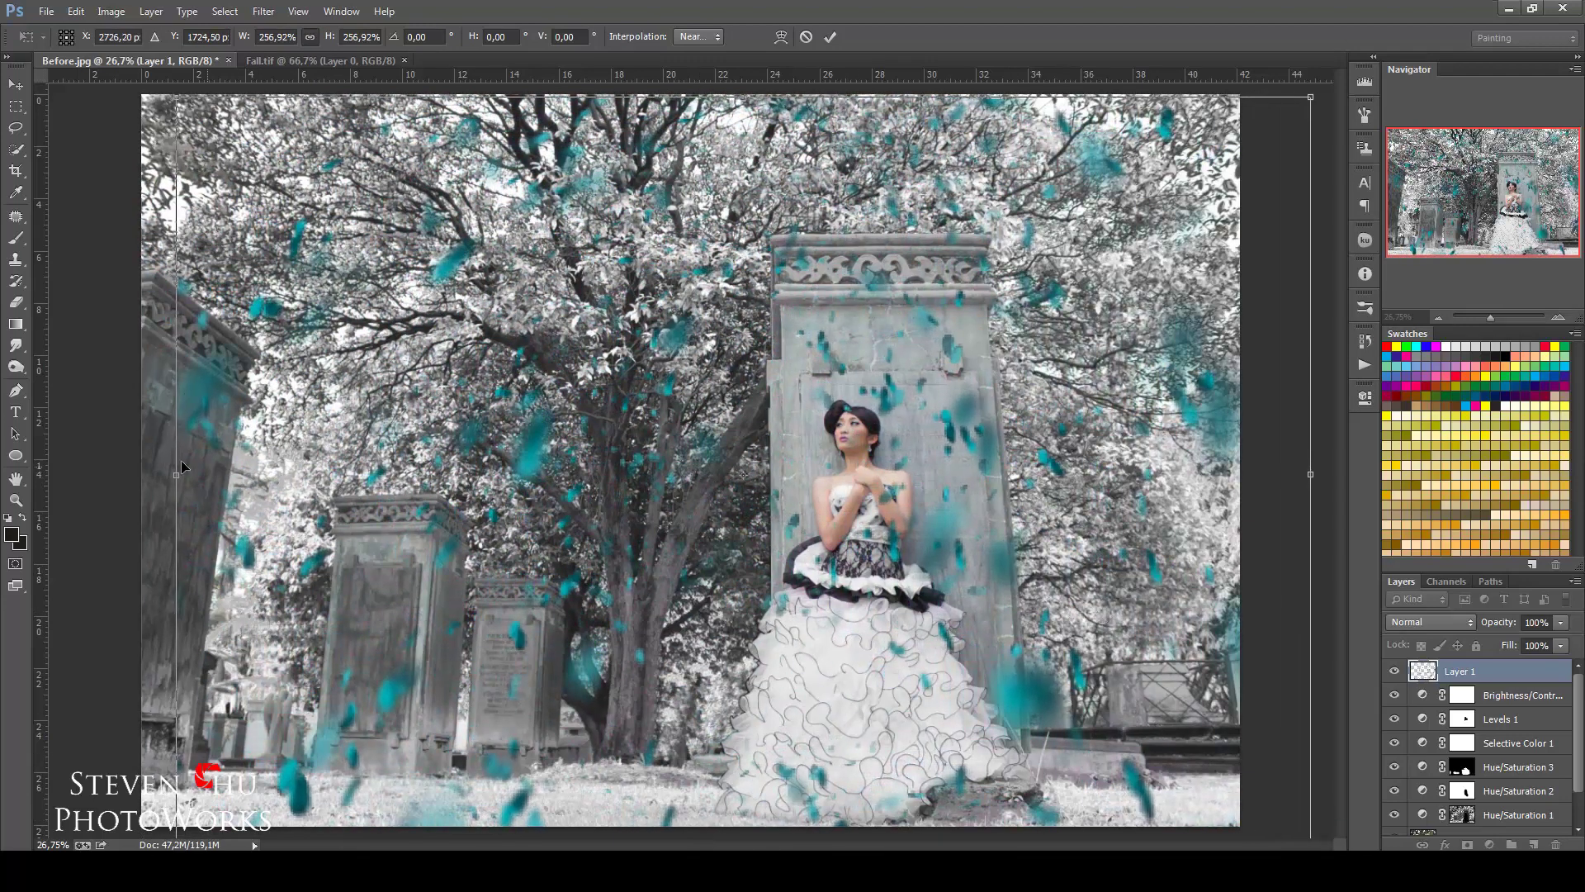
{"action": "left_click_drag", "start_coordinate": [175, 471], "coordinate": [129, 473]}
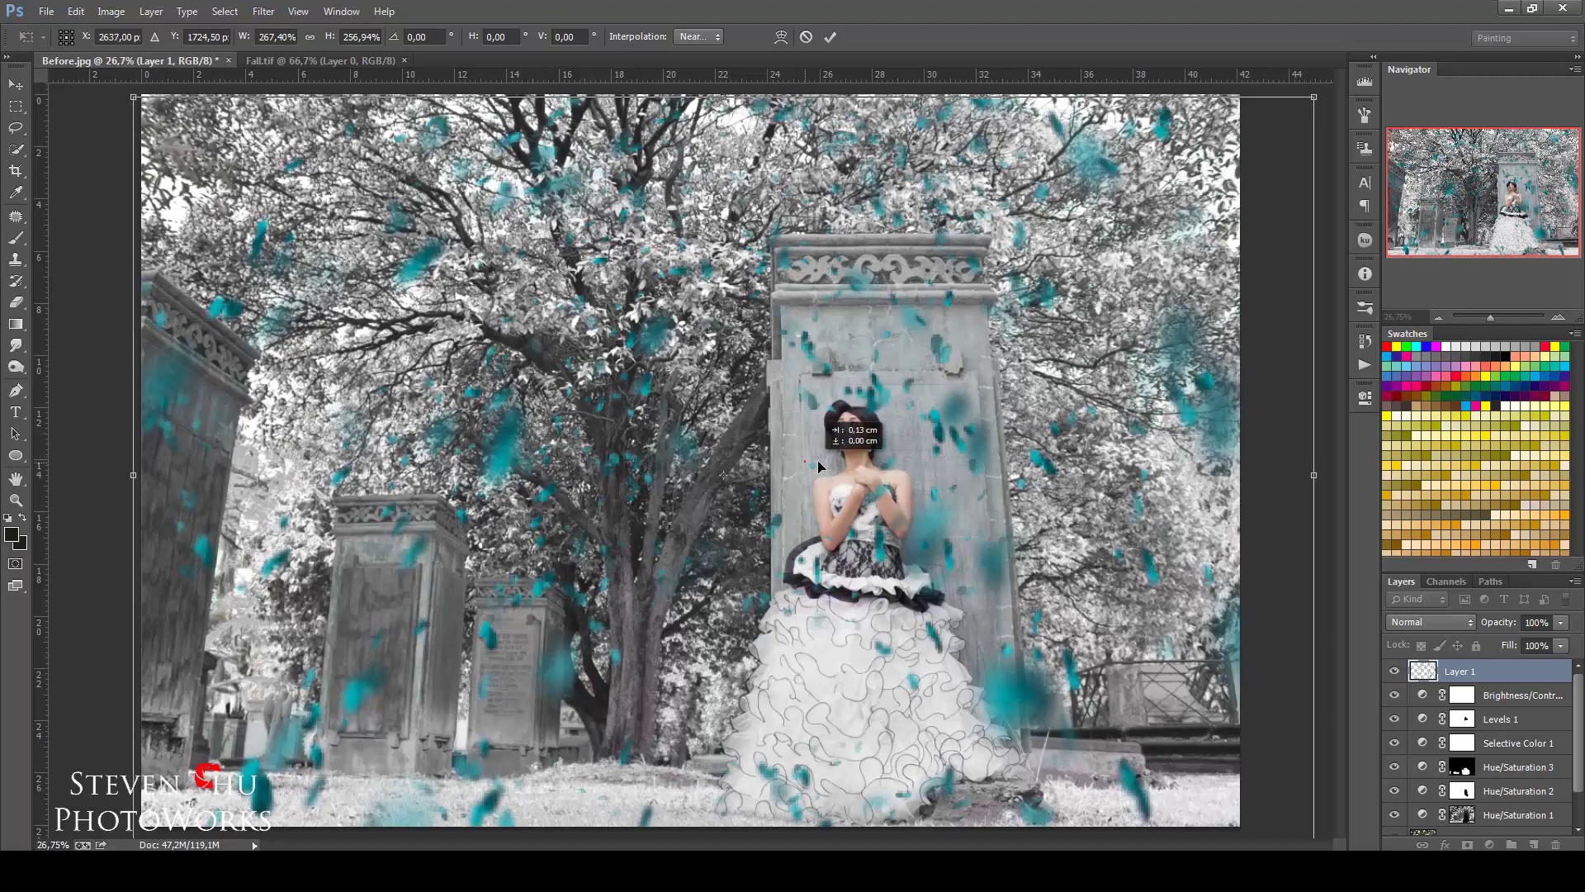
{"action": "left_click_drag", "start_coordinate": [518, 464], "coordinate": [530, 465]}
{"action": "left_click_drag", "start_coordinate": [117, 475], "coordinate": [103, 476]}
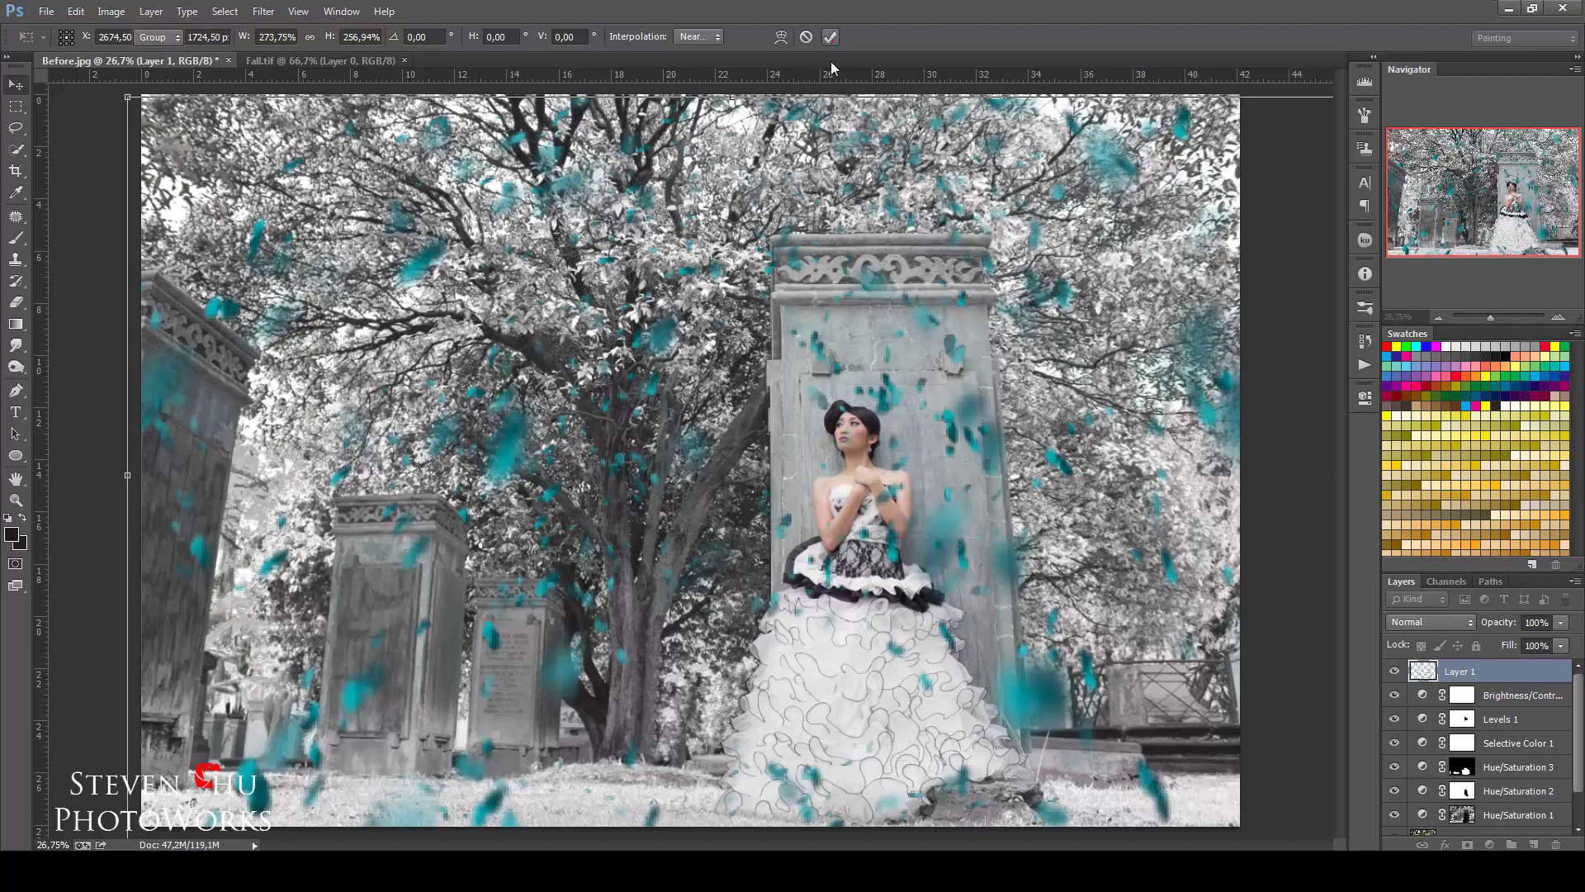
{"action": "left_click", "coordinate": [830, 37]}
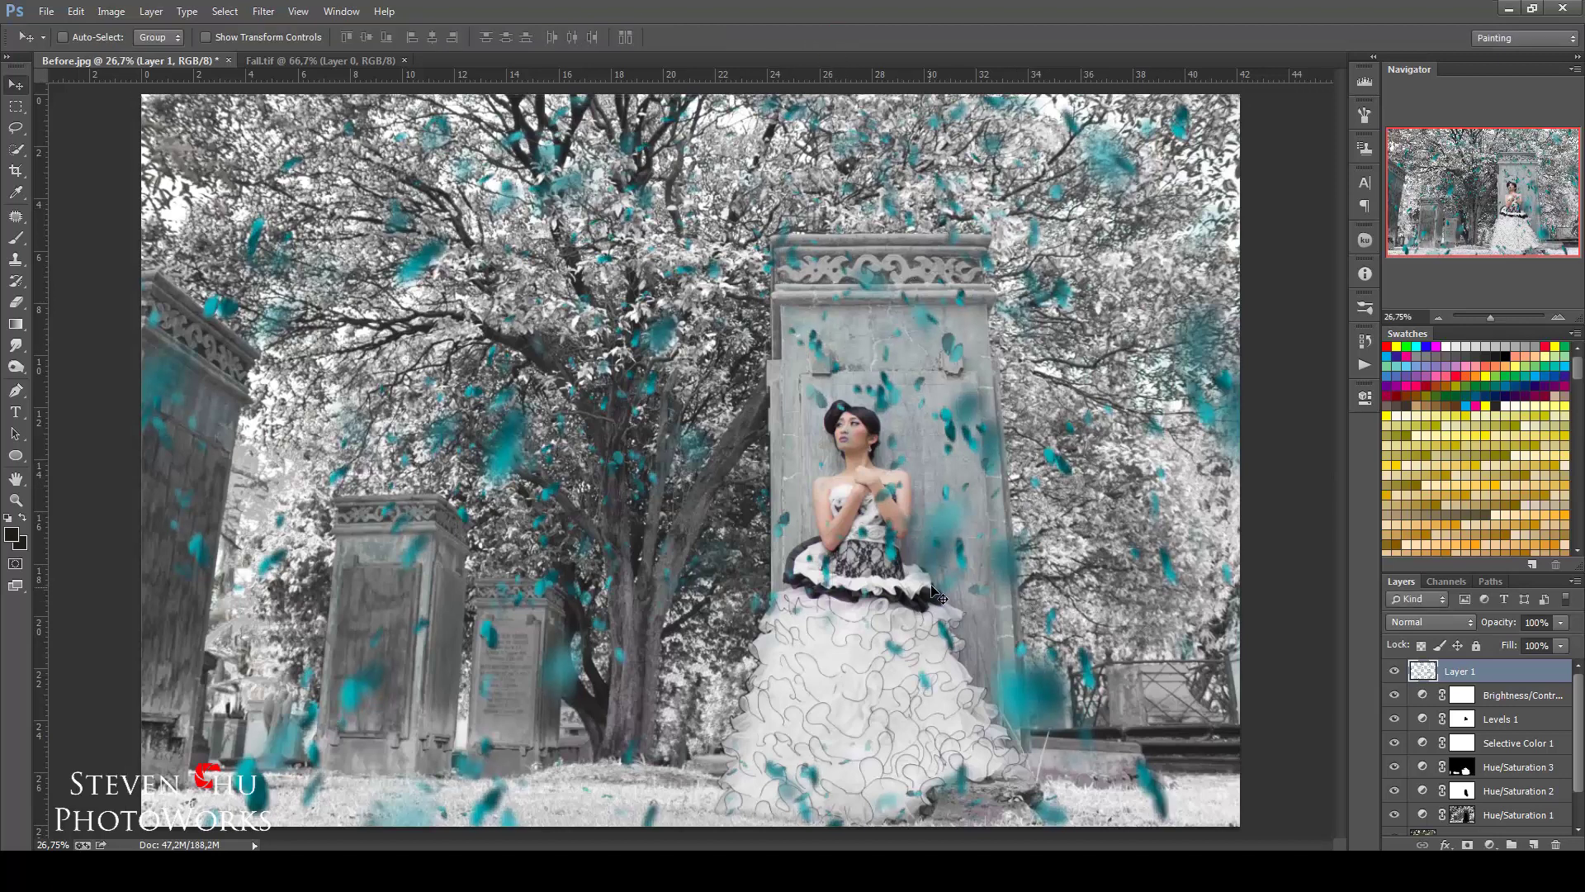
Set Hue/Saturation Lightness to +100 on Layer 1, turning the teal leaves white
{"action": "left_click", "coordinate": [111, 12]}
{"action": "mouse_move", "coordinate": [145, 62]}
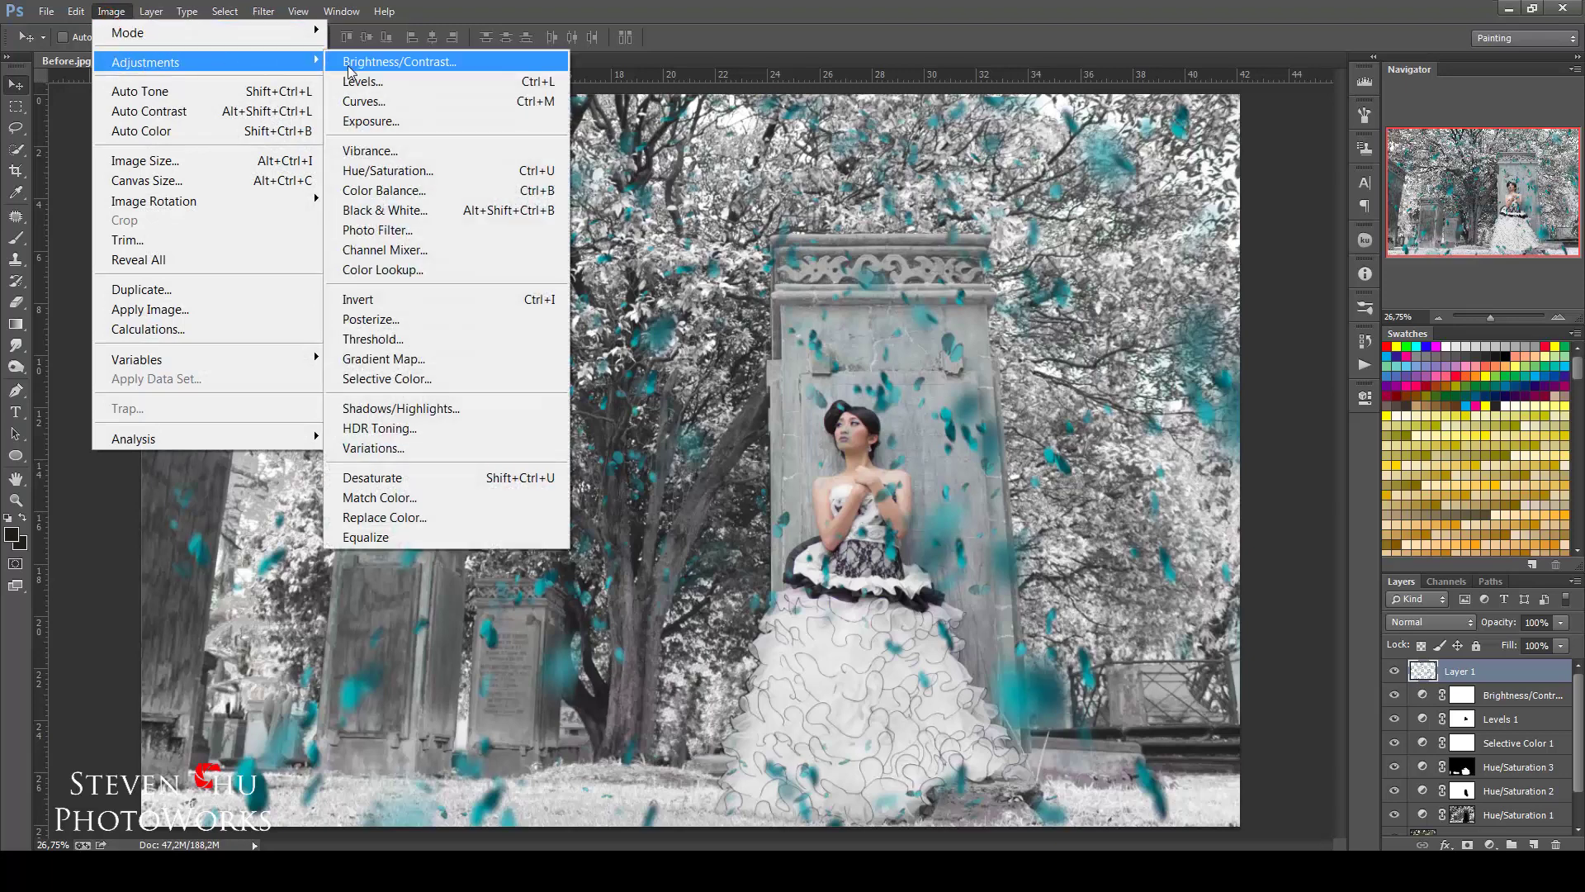
{"action": "left_click", "coordinate": [393, 179]}
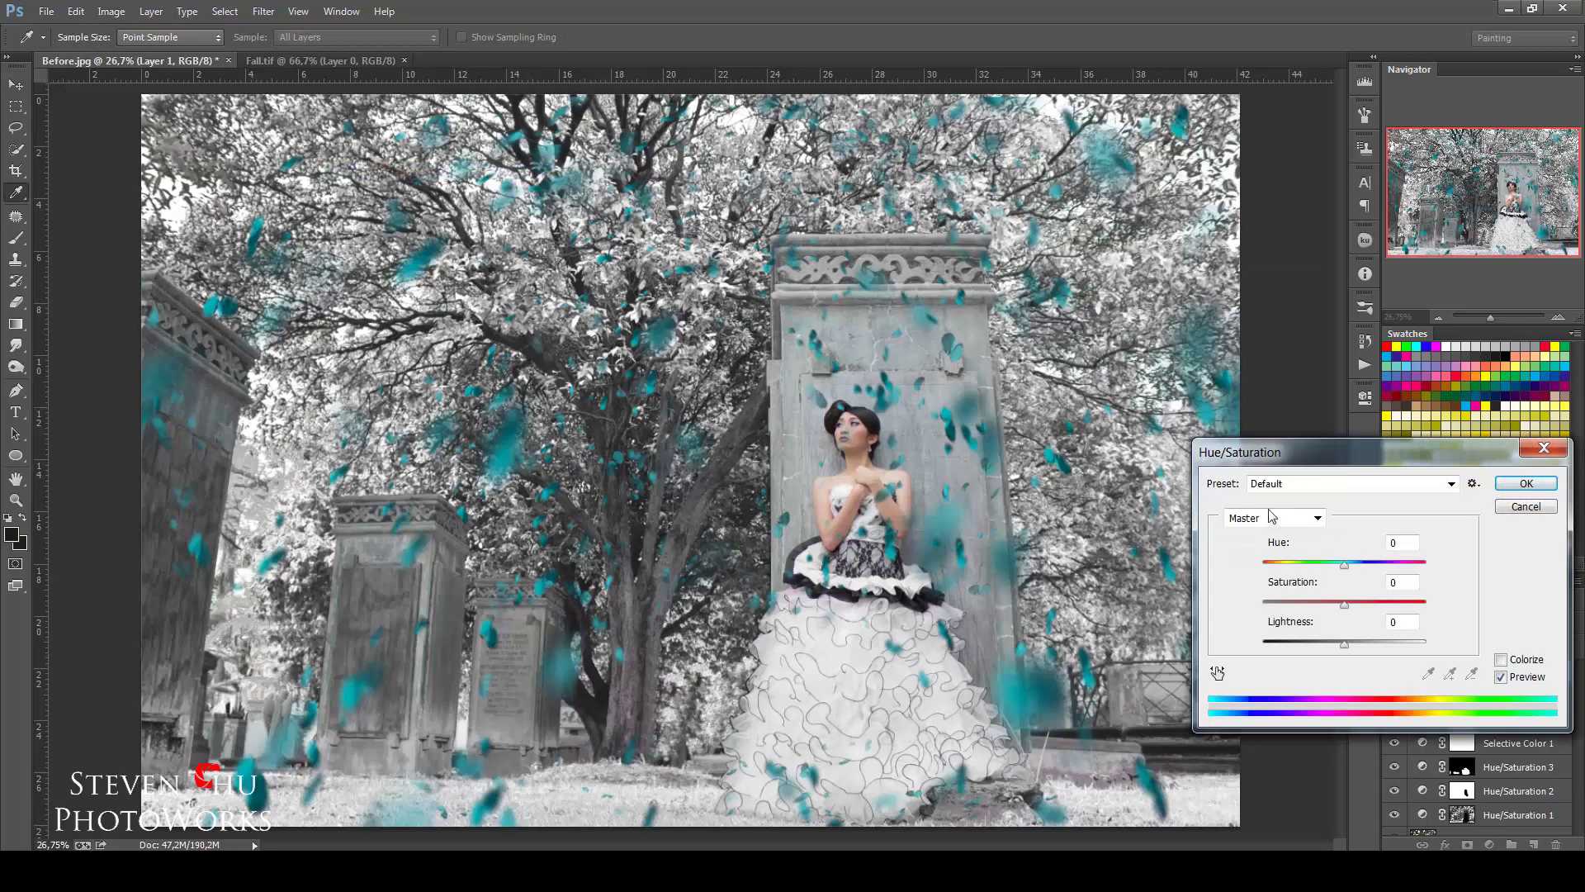
{"action": "mouse_move", "coordinate": [1298, 466]}
{"action": "left_mouse_down"}
{"action": "mouse_move", "coordinate": [1097, 285]}
{"action": "mouse_move", "coordinate": [1083, 243]}
{"action": "left_mouse_up"}
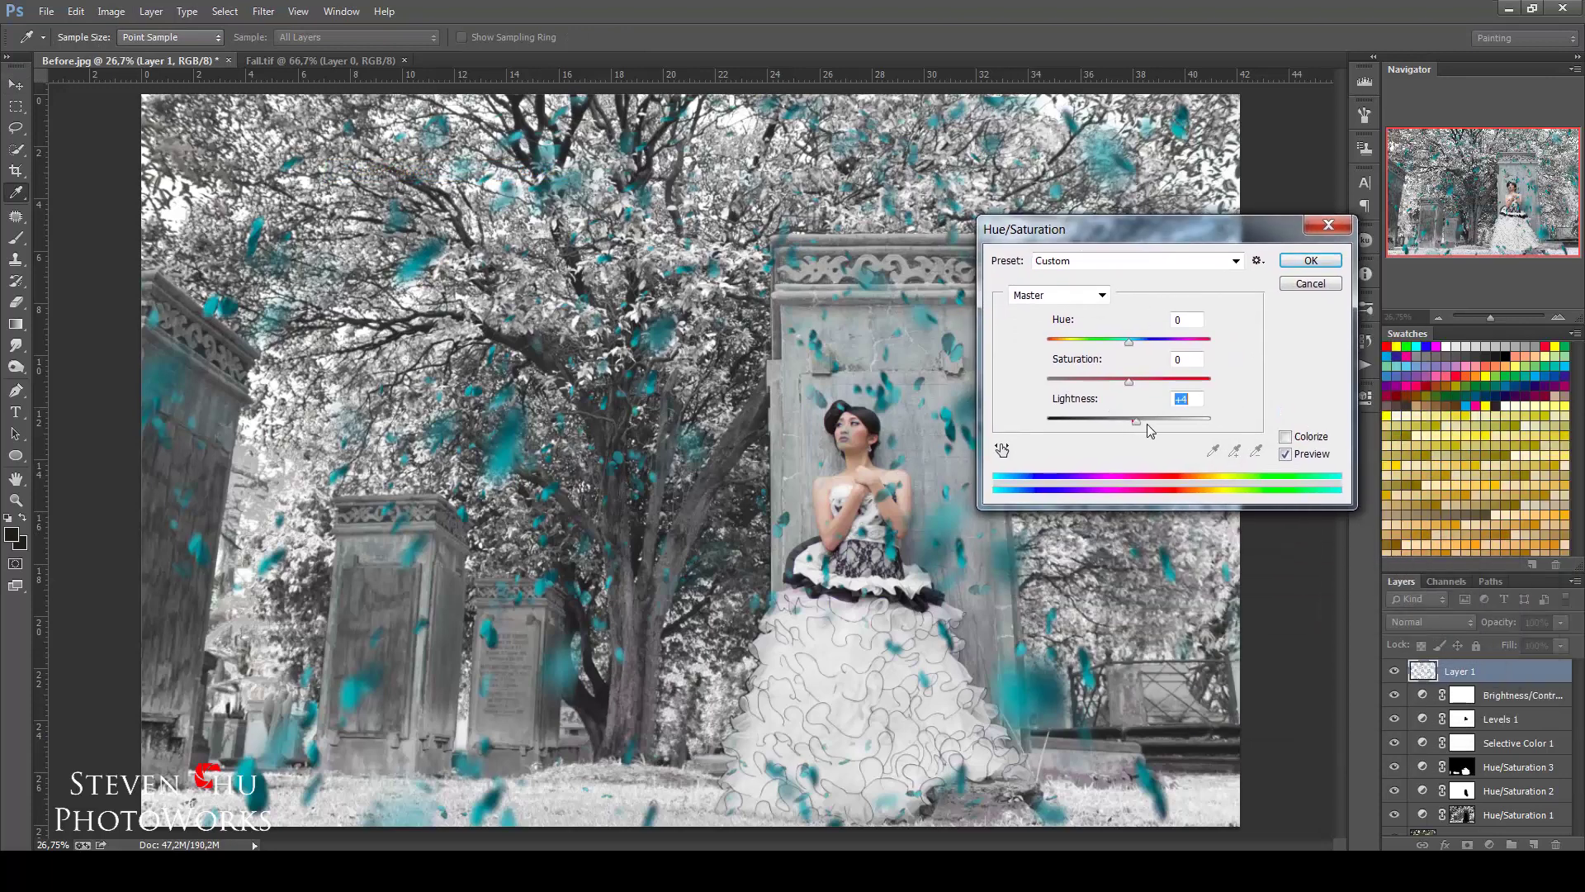
{"action": "left_click_drag", "start_coordinate": [1147, 424], "coordinate": [1253, 446]}
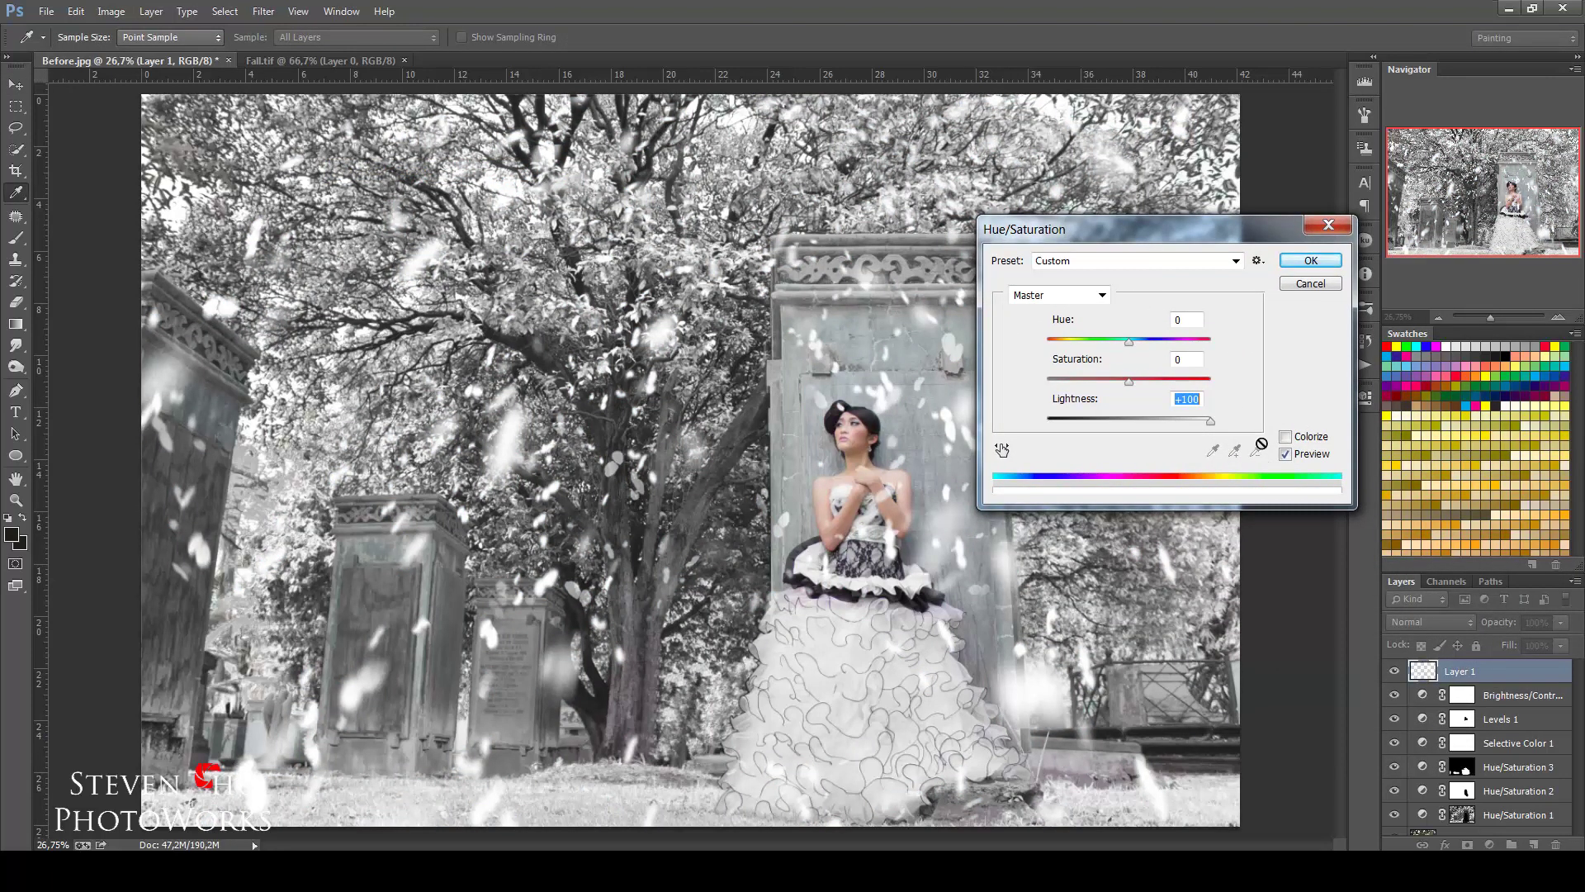
{"action": "left_click", "coordinate": [1308, 260]}
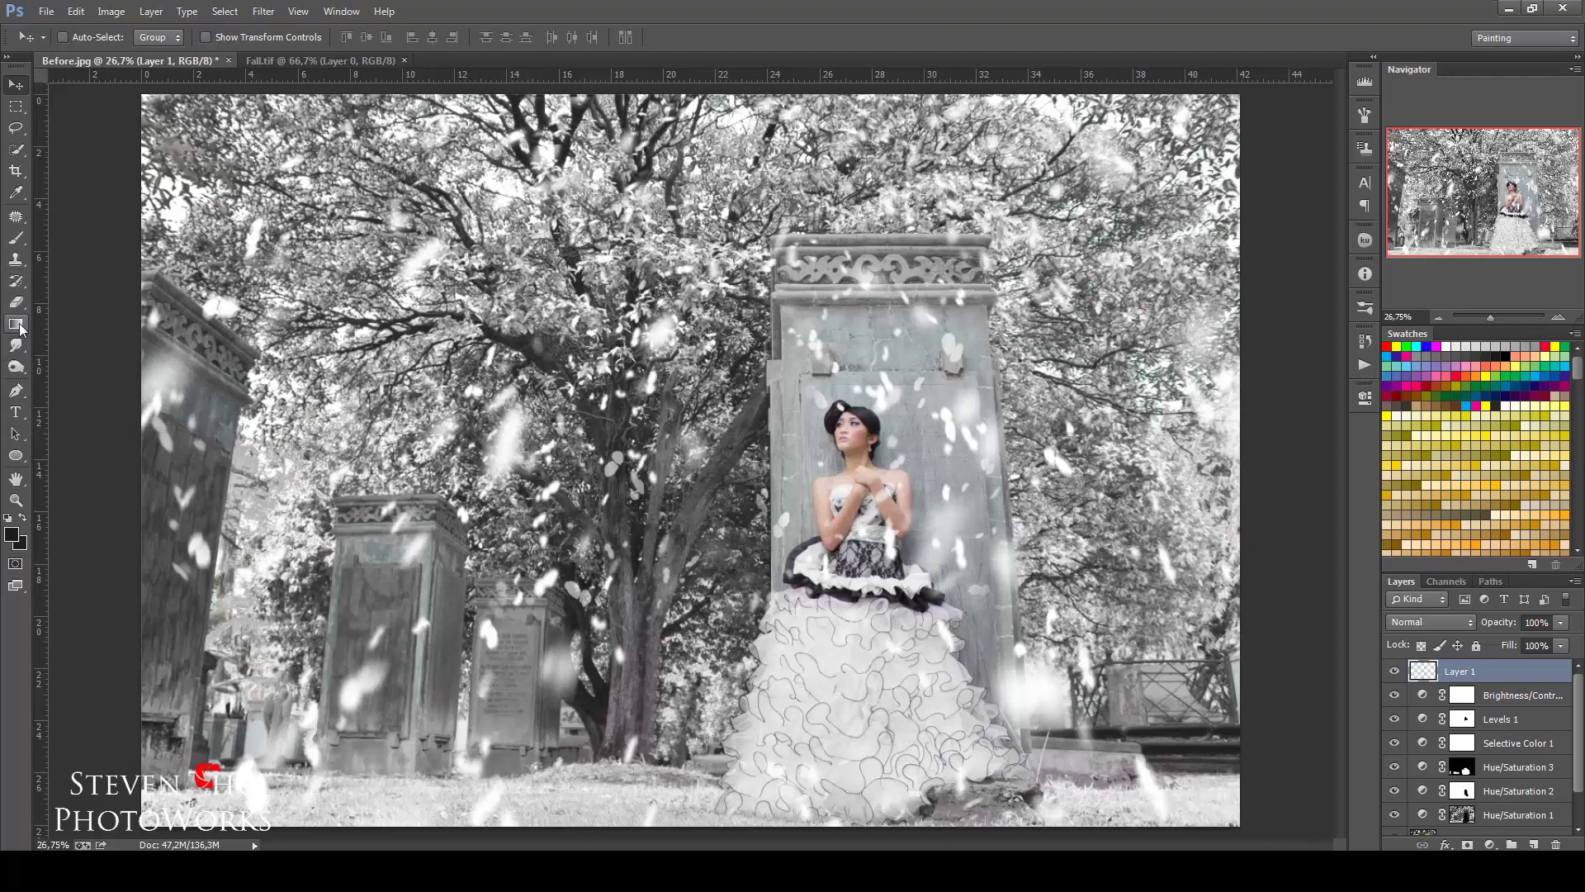
Erase the Layer 1 leaves over the woman's face, hair and chest with the Eraser Tool
{"action": "left_click_drag", "start_coordinate": [15, 302], "coordinate": [59, 307]}
{"action": "left_click", "coordinate": [59, 303]}
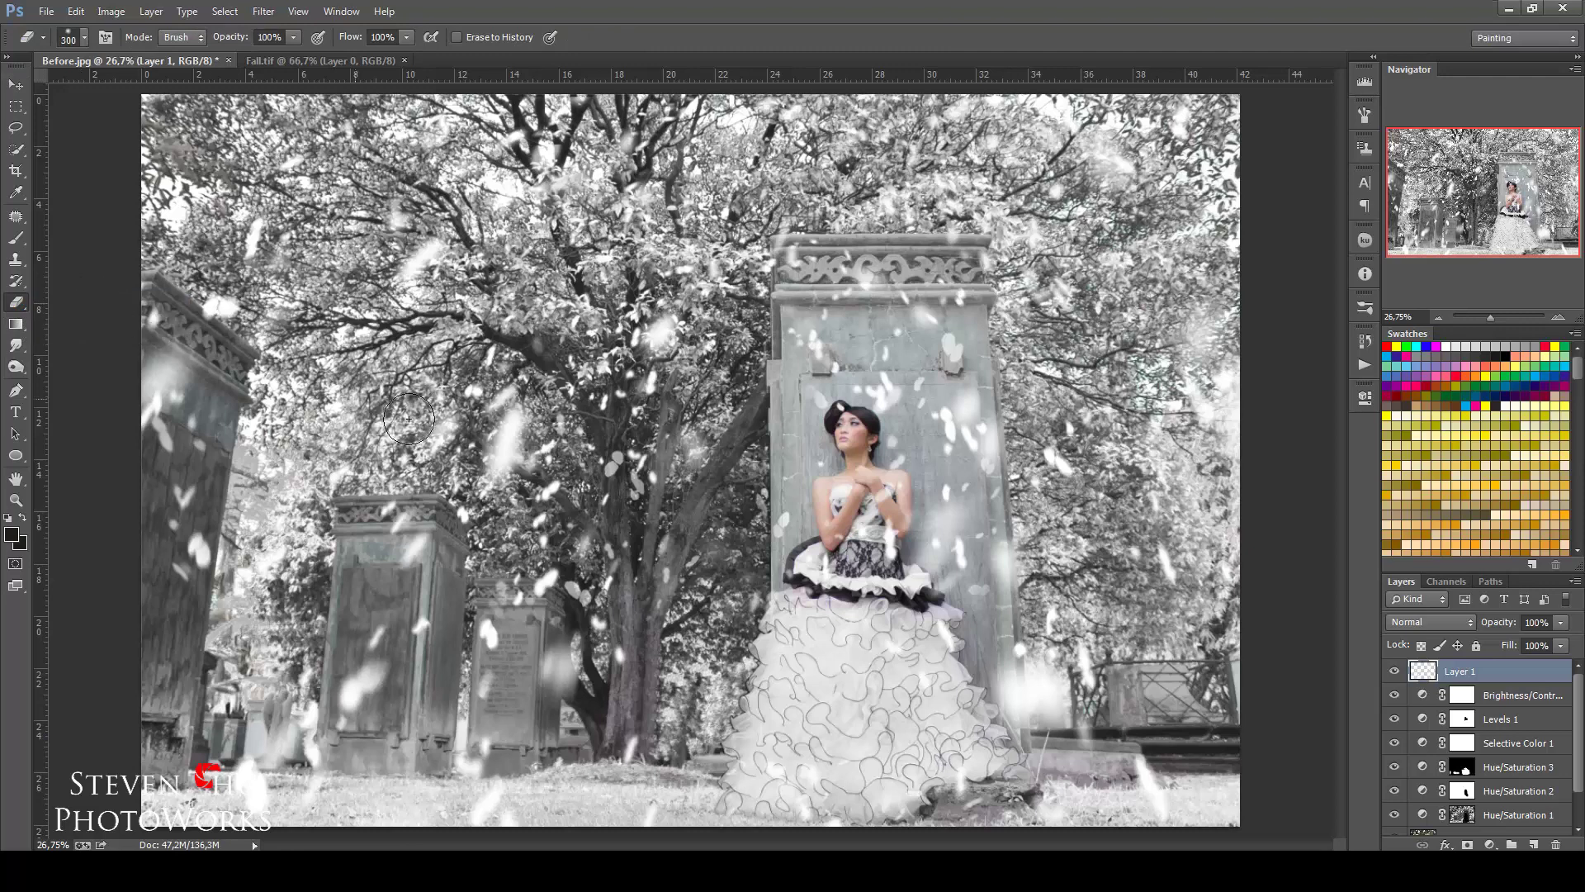
{"action": "mouse_move", "coordinate": [885, 416]}
{"action": "left_mouse_down"}
{"action": "mouse_move", "coordinate": [872, 519]}
{"action": "mouse_move", "coordinate": [860, 413]}
{"action": "mouse_move", "coordinate": [874, 438]}
{"action": "left_mouse_up"}
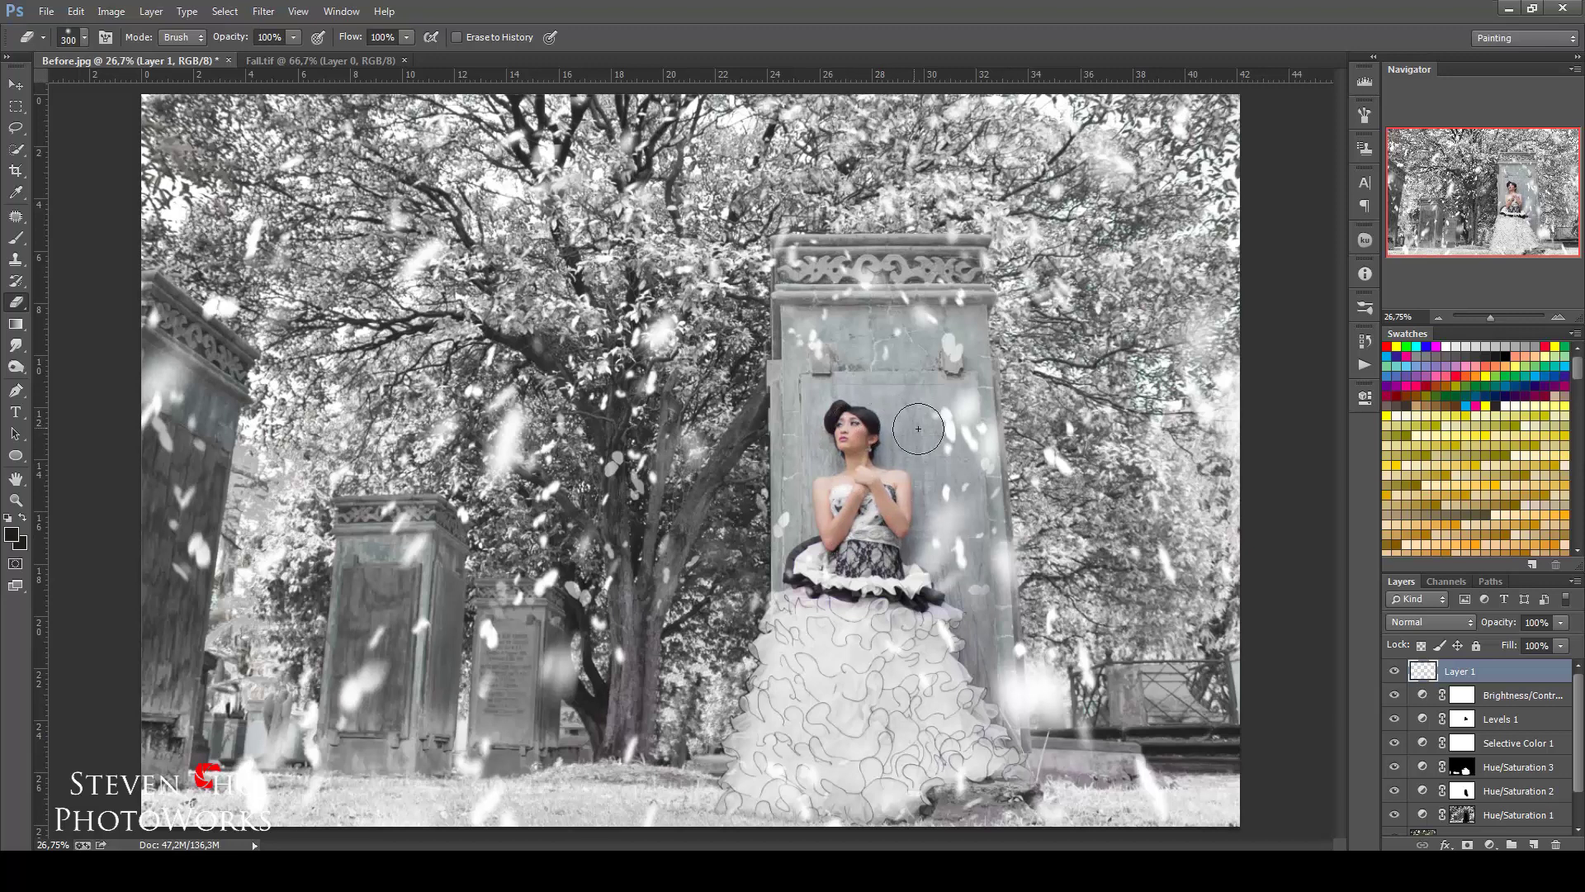
{"action": "mouse_move", "coordinate": [929, 418]}
{"action": "left_mouse_down"}
{"action": "mouse_move", "coordinate": [929, 510]}
{"action": "mouse_move", "coordinate": [926, 412]}
{"action": "left_mouse_up"}
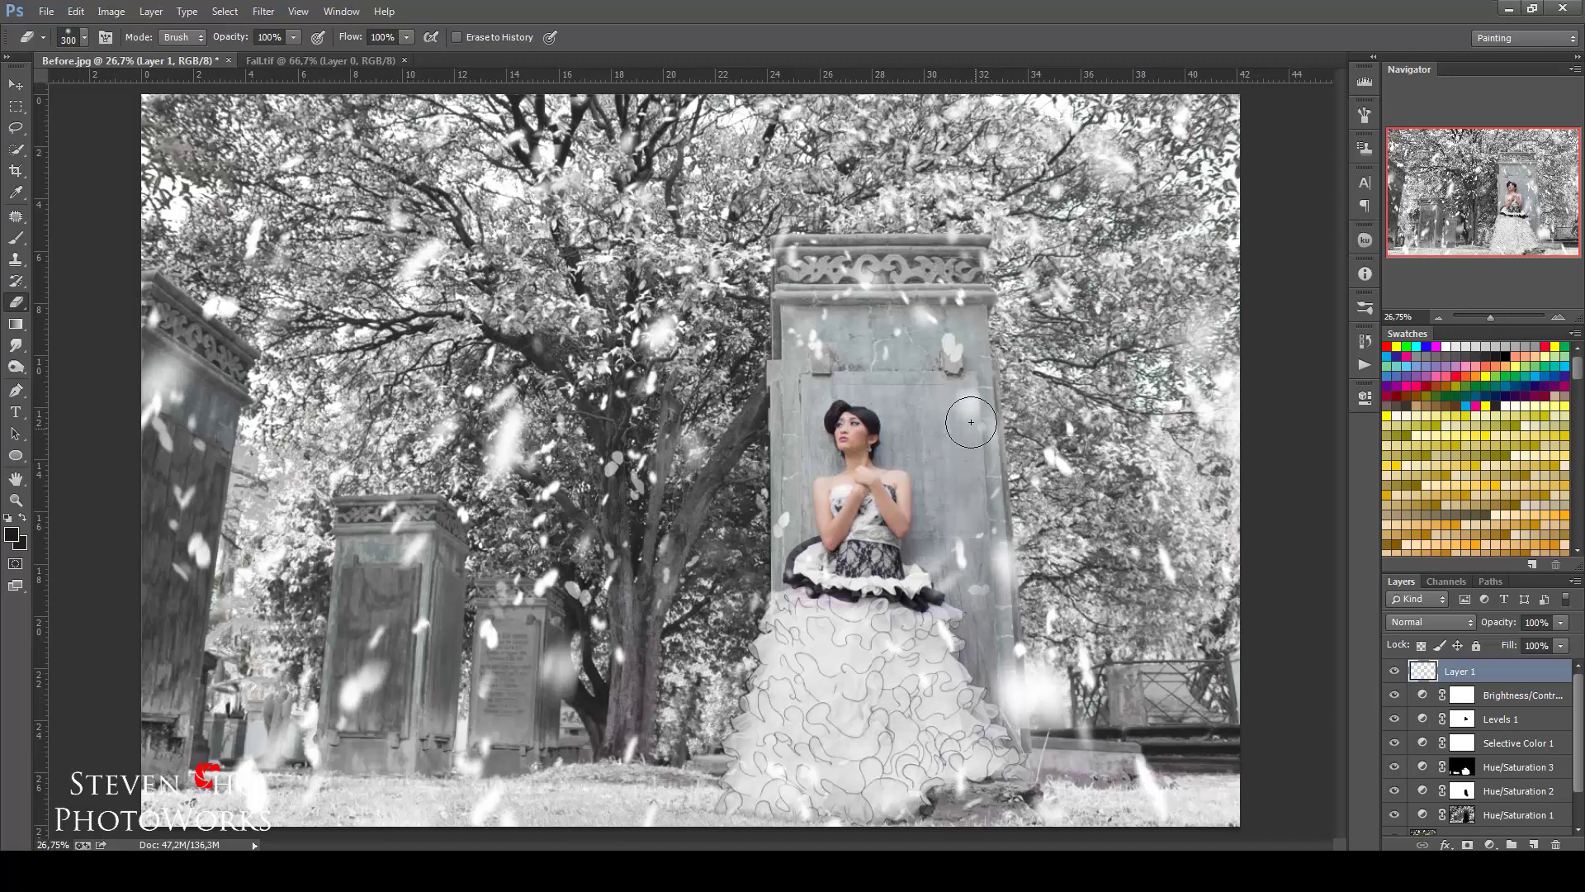
Apply a Gaussian Blur of about 8.8 pixels radius to the white leaves layer
{"action": "left_click", "coordinate": [264, 12]}
{"action": "mouse_move", "coordinate": [293, 240]}
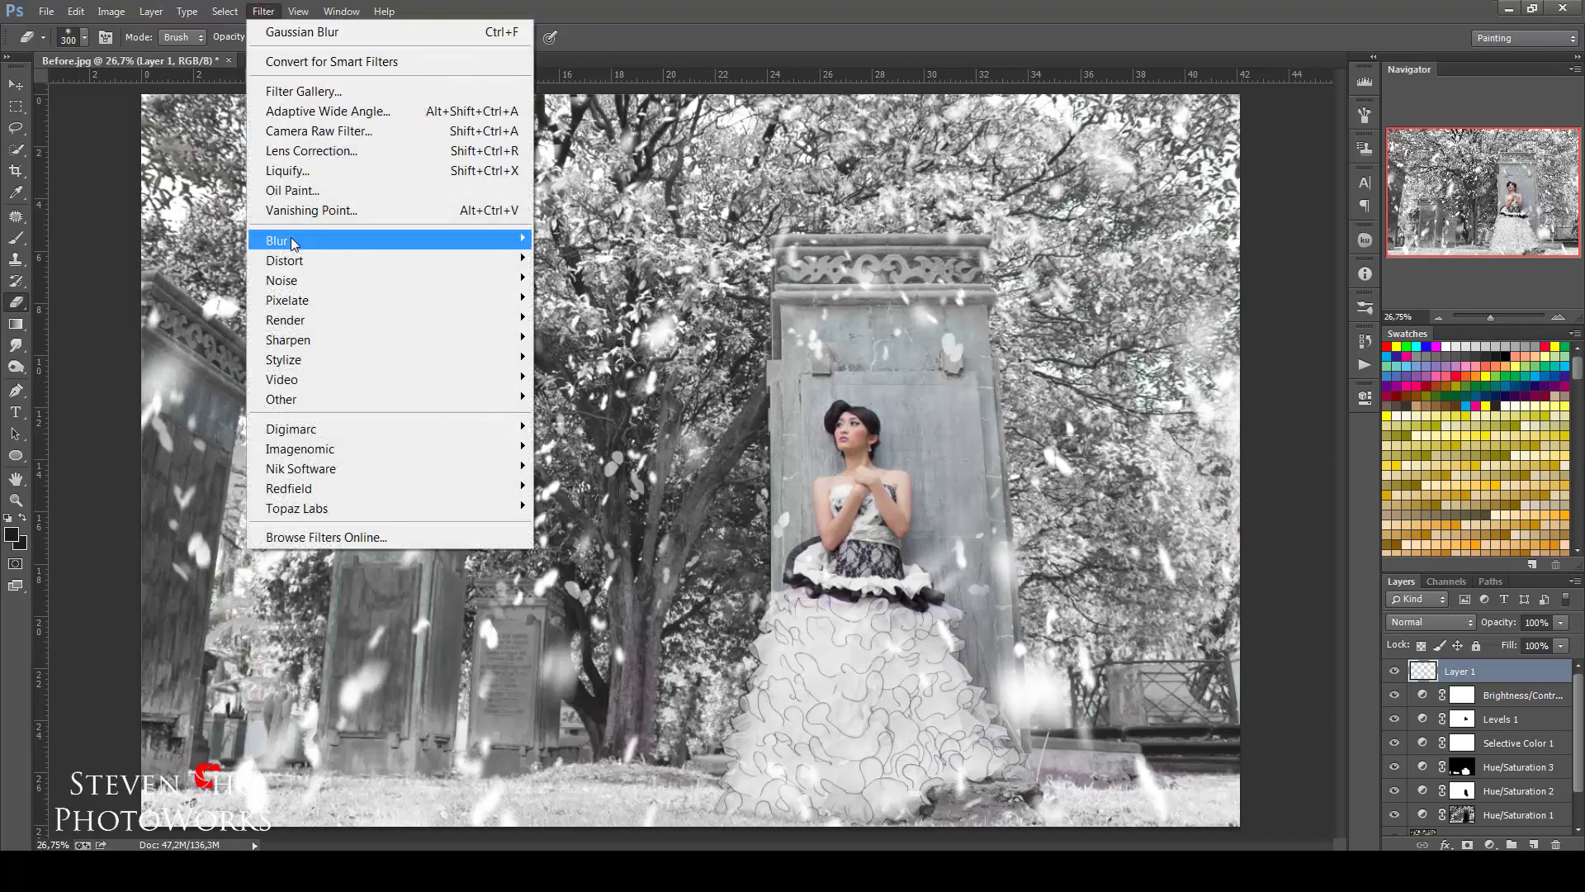
{"action": "left_click", "coordinate": [165, 387]}
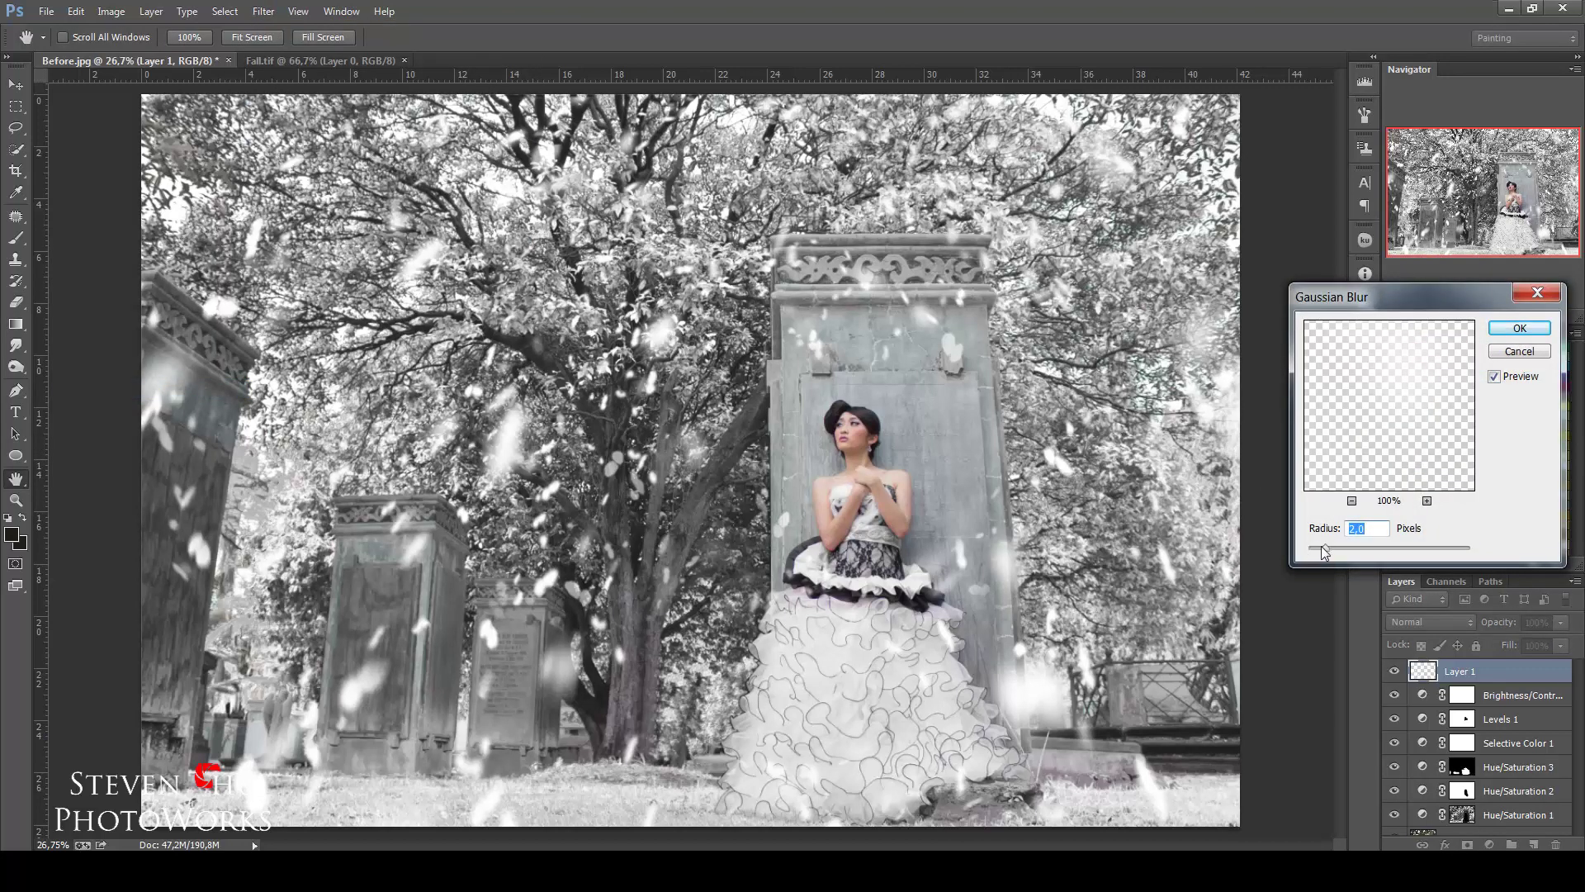
{"action": "left_click_drag", "start_coordinate": [1329, 548], "coordinate": [1343, 547]}
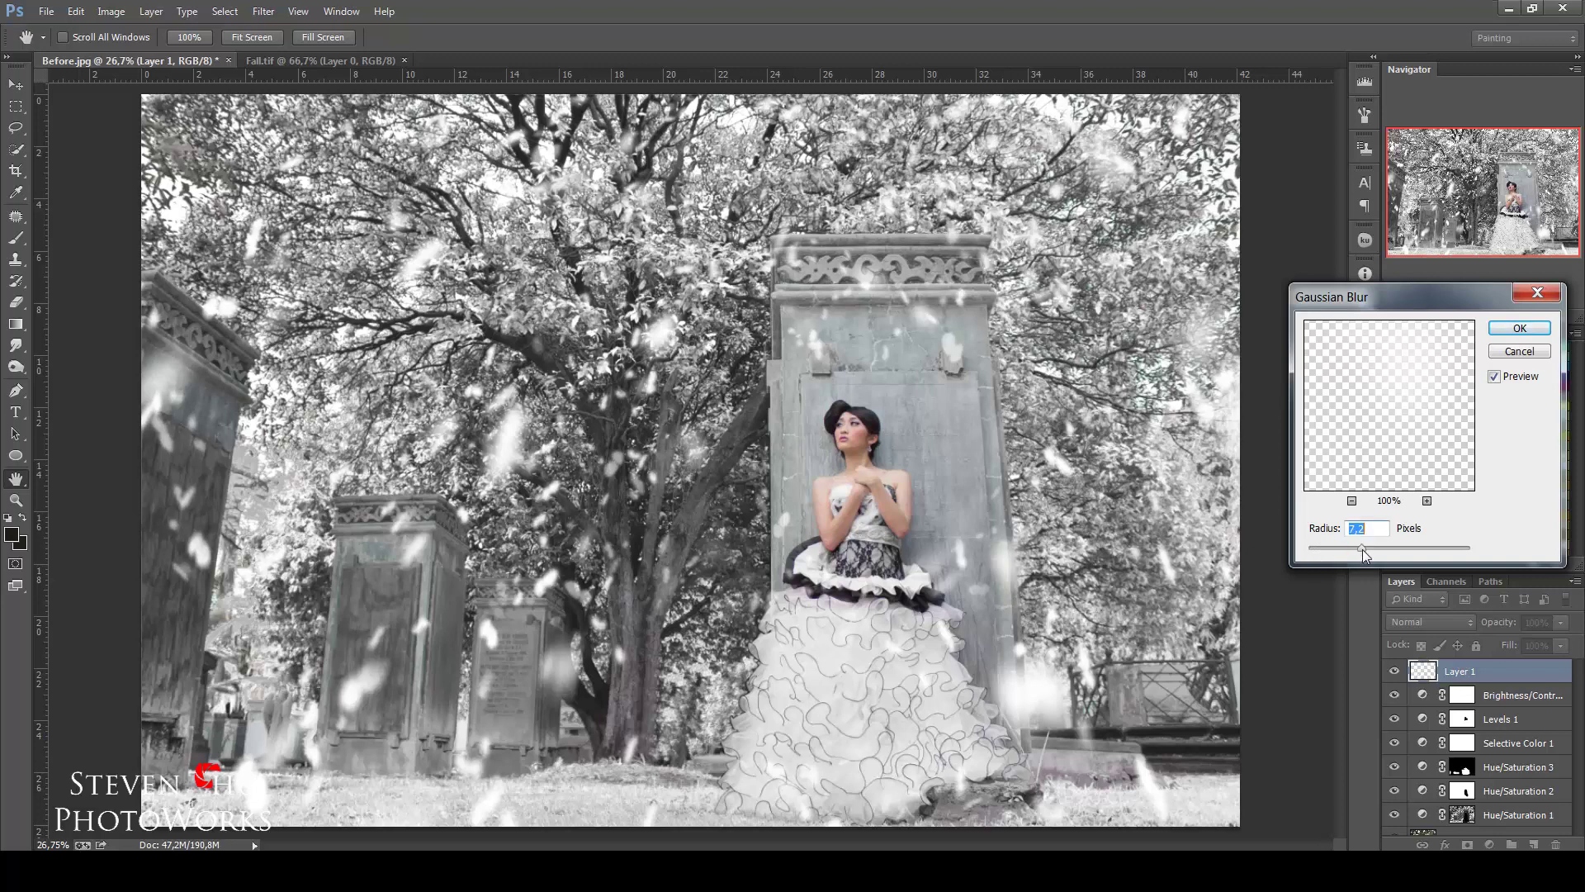
{"action": "left_click_drag", "start_coordinate": [1363, 550], "coordinate": [1370, 548]}
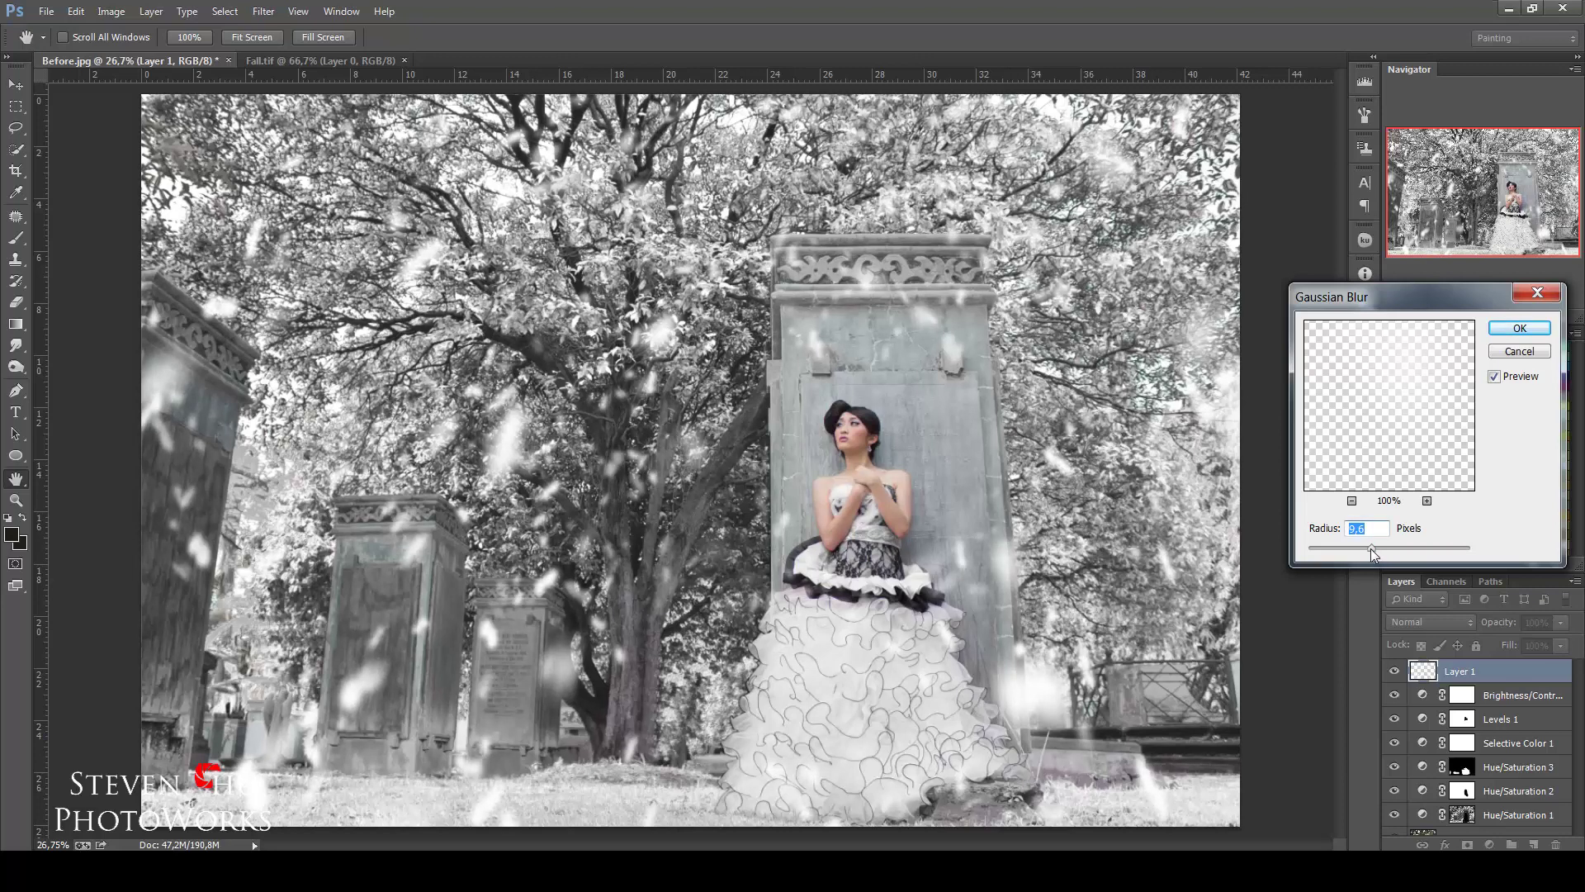
{"action": "left_click", "coordinate": [1519, 328]}
{"action": "key", "text": "e"}
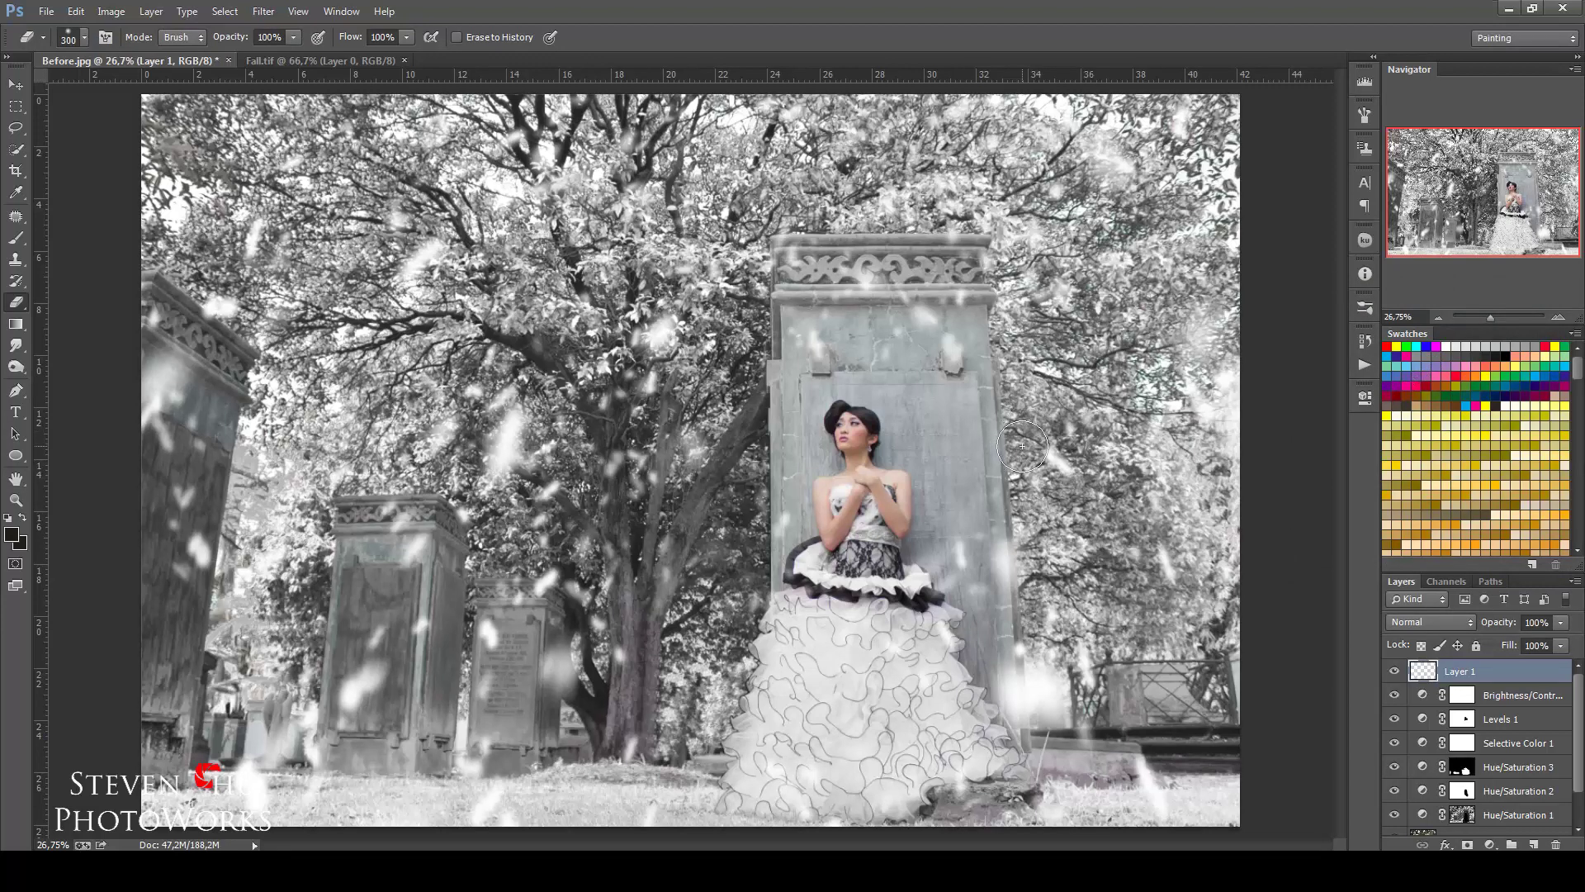
Add a Curves adjustment layer with its midpoint raised to brighten the midtones
{"action": "key", "text": "o"}
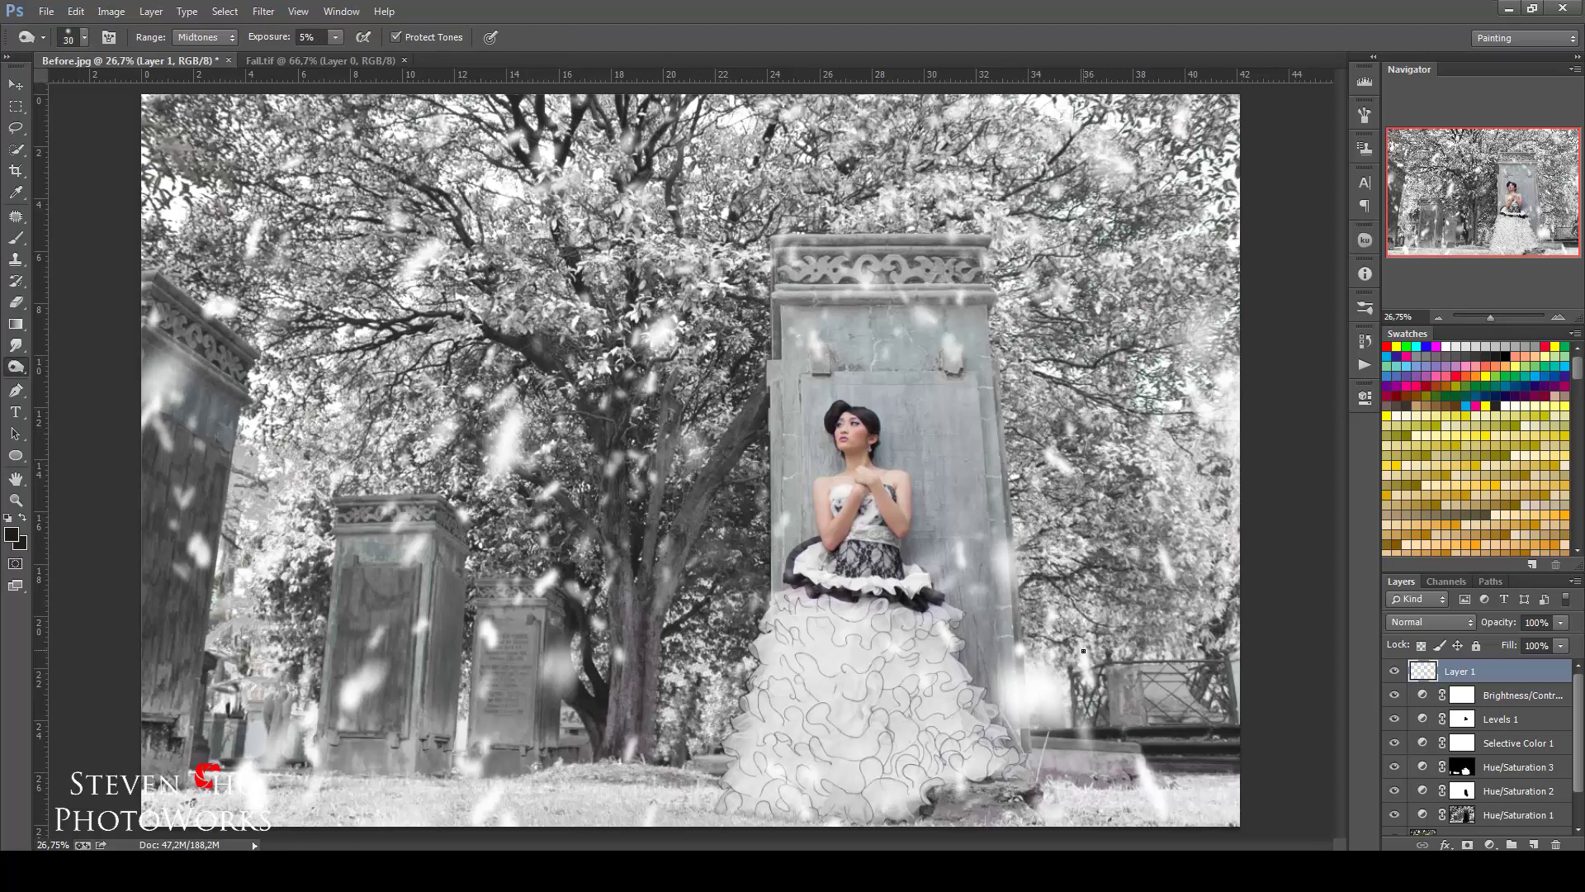
{"action": "left_click", "coordinate": [1491, 845]}
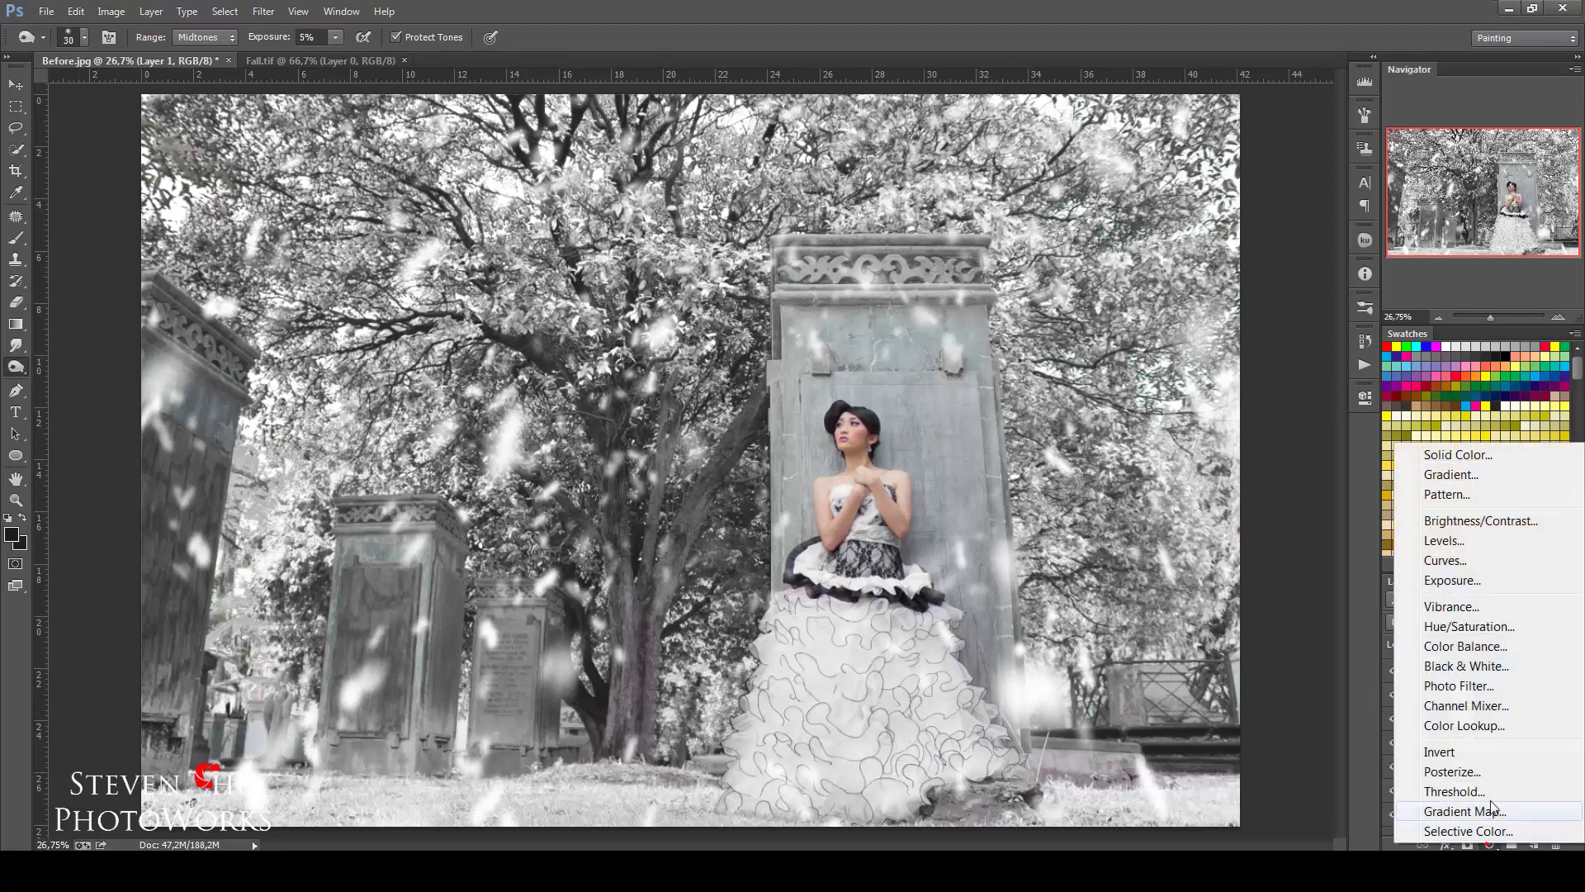
{"action": "left_click", "coordinate": [1446, 565]}
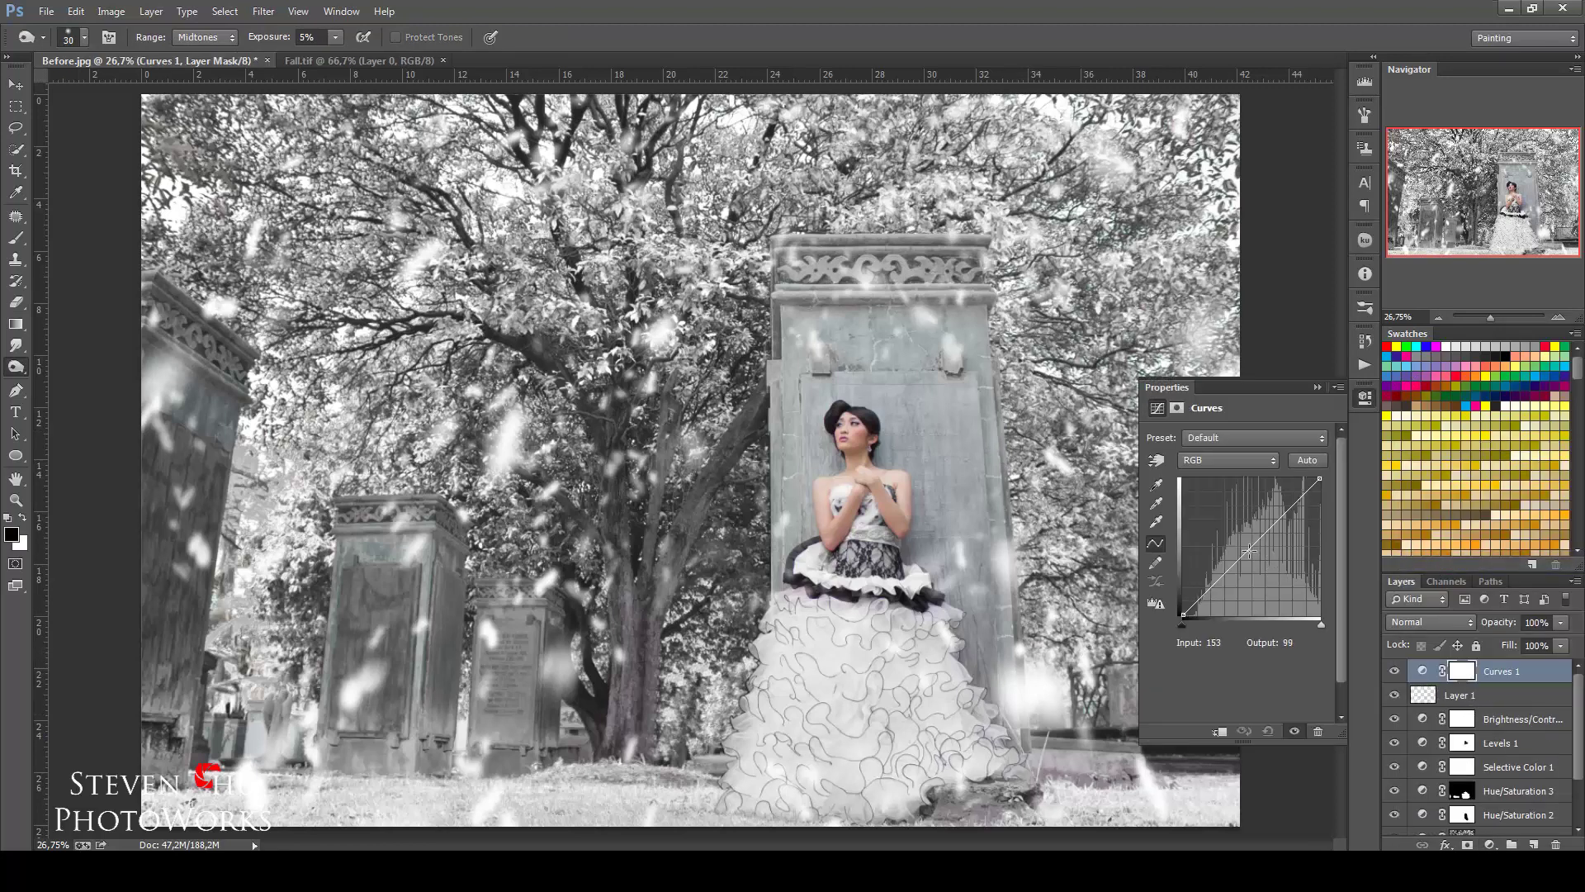
{"action": "left_click_drag", "start_coordinate": [1245, 553], "coordinate": [1245, 544]}
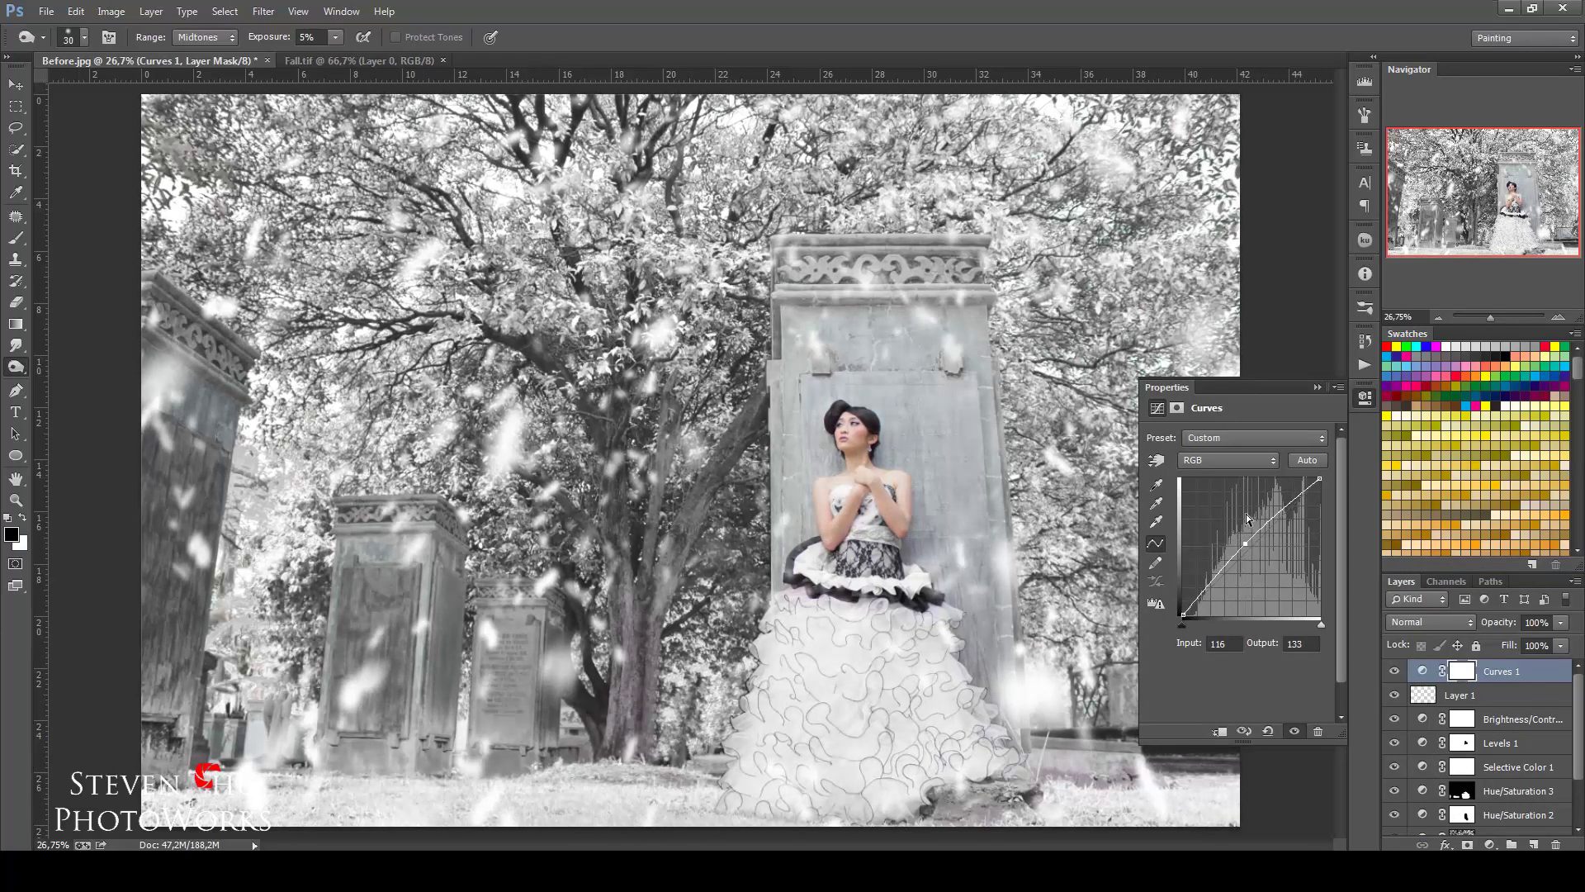
{"action": "left_click", "coordinate": [1318, 388]}
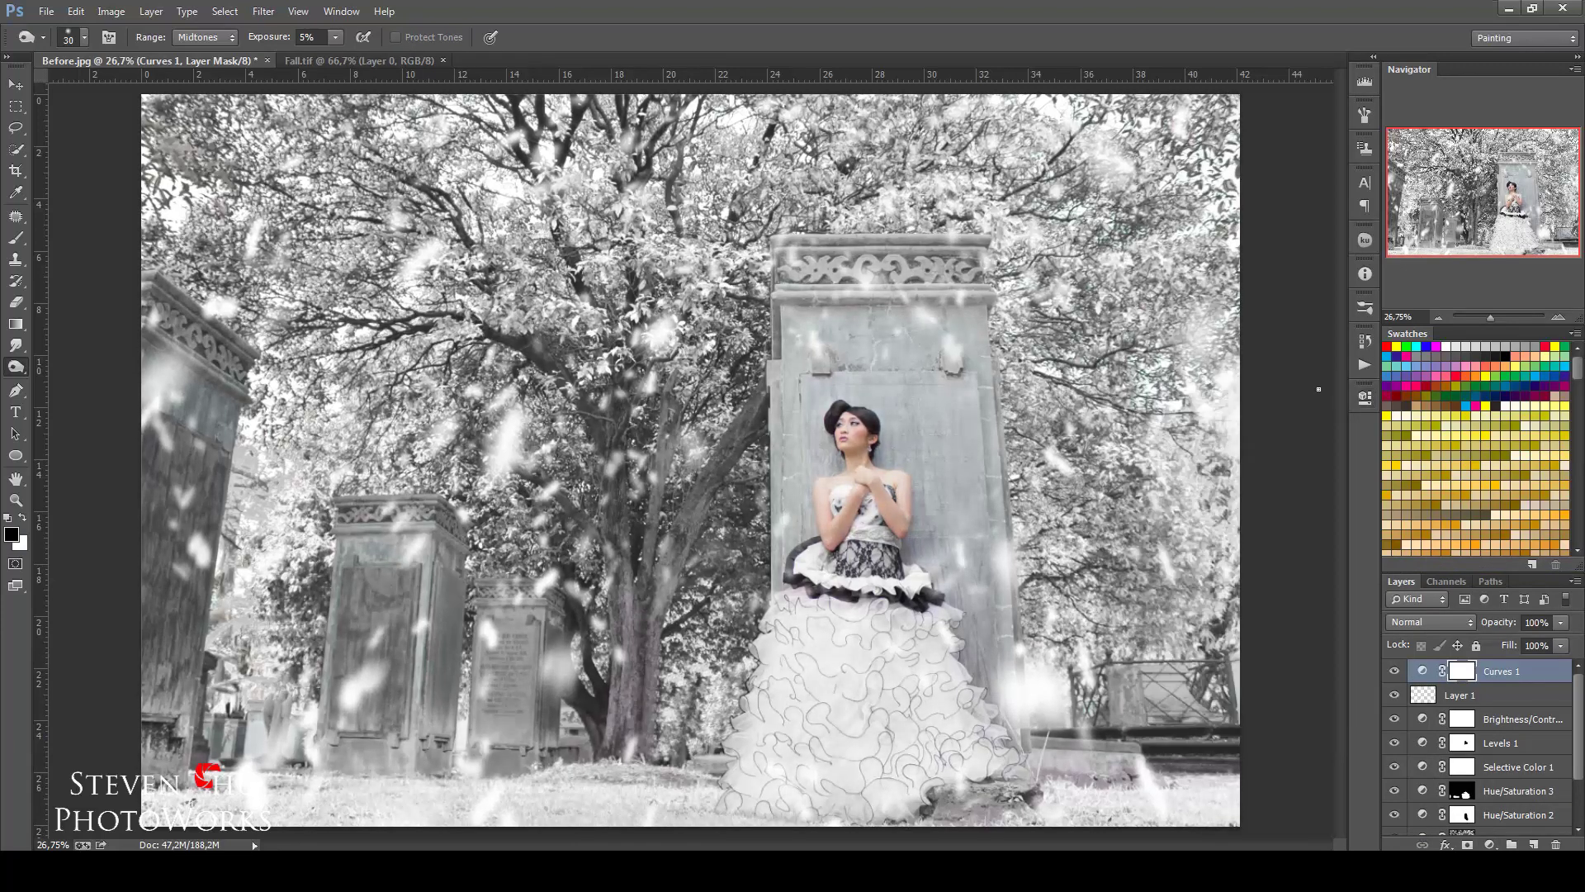
Brush the Curves 1 mask around the woman and toggle the layer to compare
{"action": "left_click", "coordinate": [16, 237]}
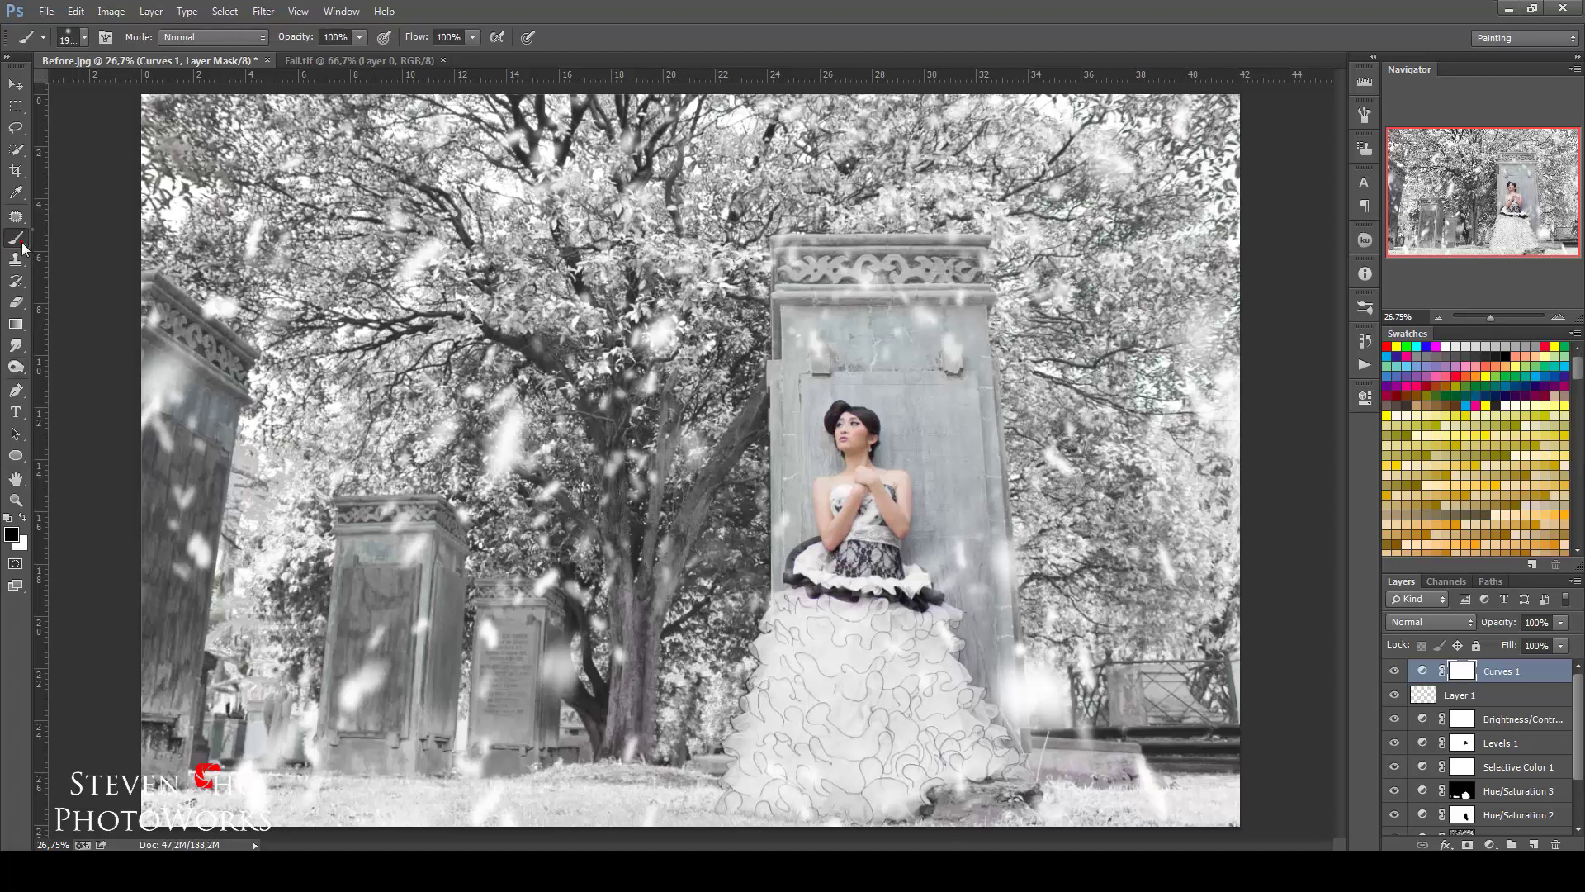
{"action": "left_click", "coordinate": [858, 459]}
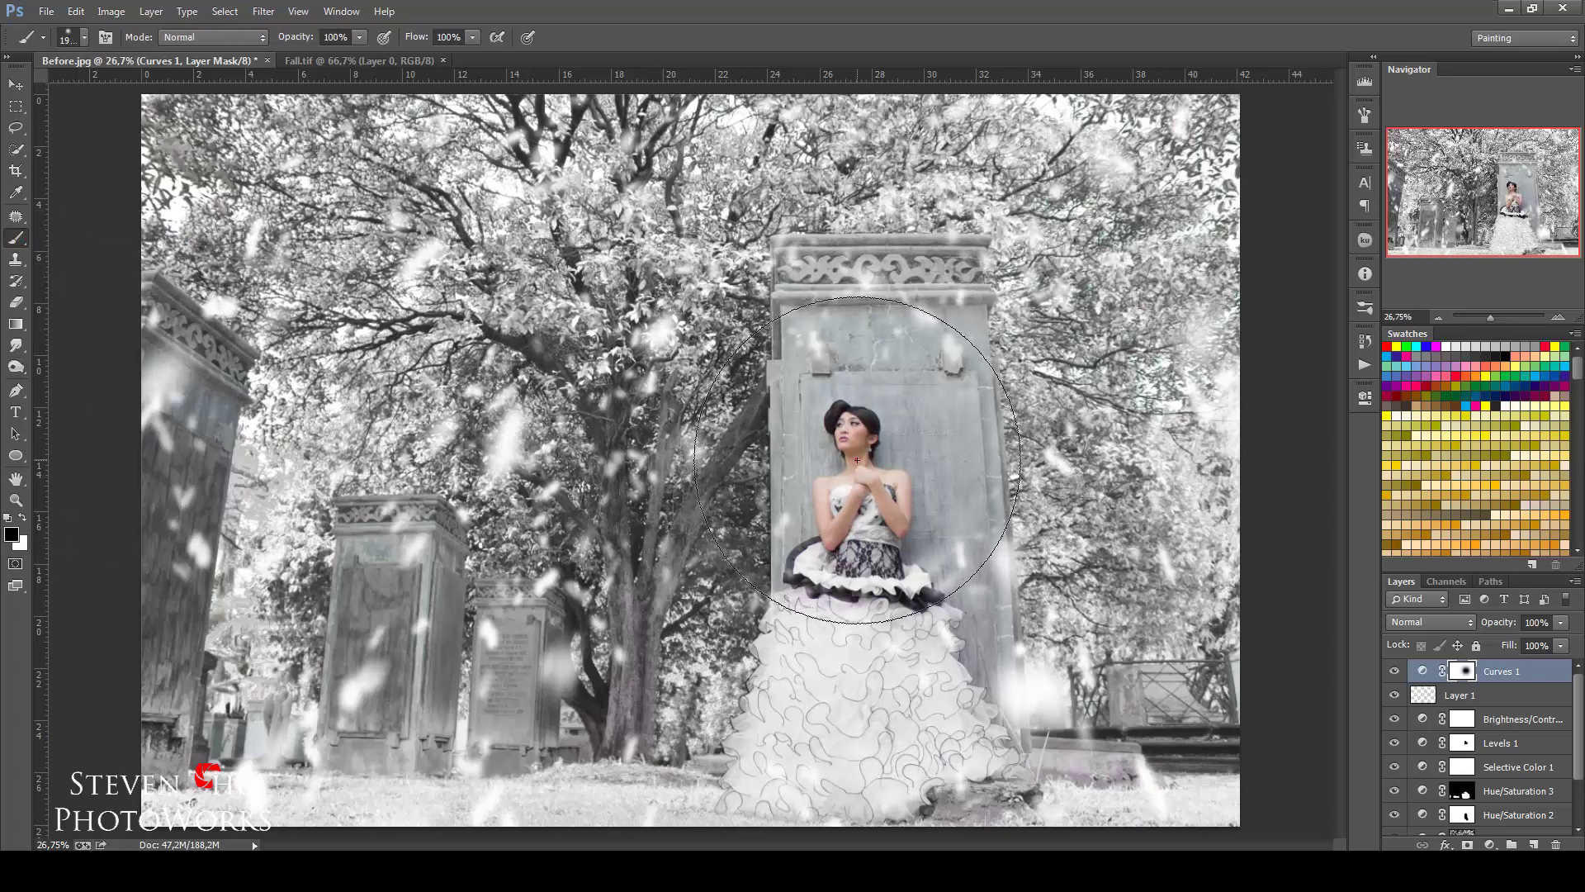
{"action": "left_click", "coordinate": [859, 460]}
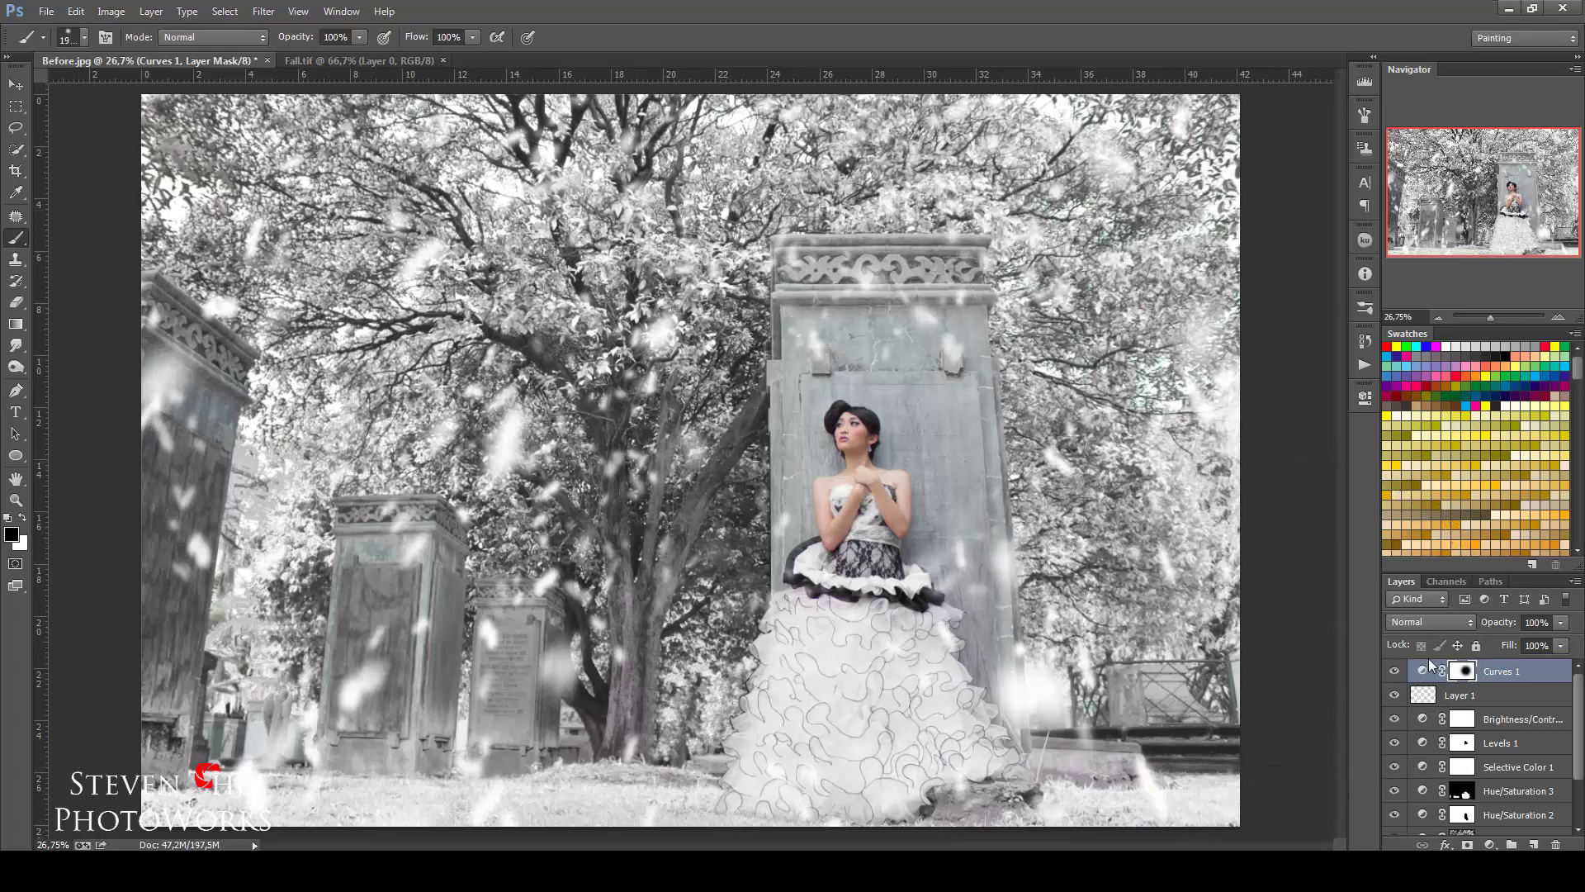
{"action": "left_click", "coordinate": [1395, 673]}
Reopen the Curves 1 settings and bend the curve further up for more brightness
{"action": "left_click", "coordinate": [1422, 675]}
{"action": "double_click", "coordinate": [1425, 675]}
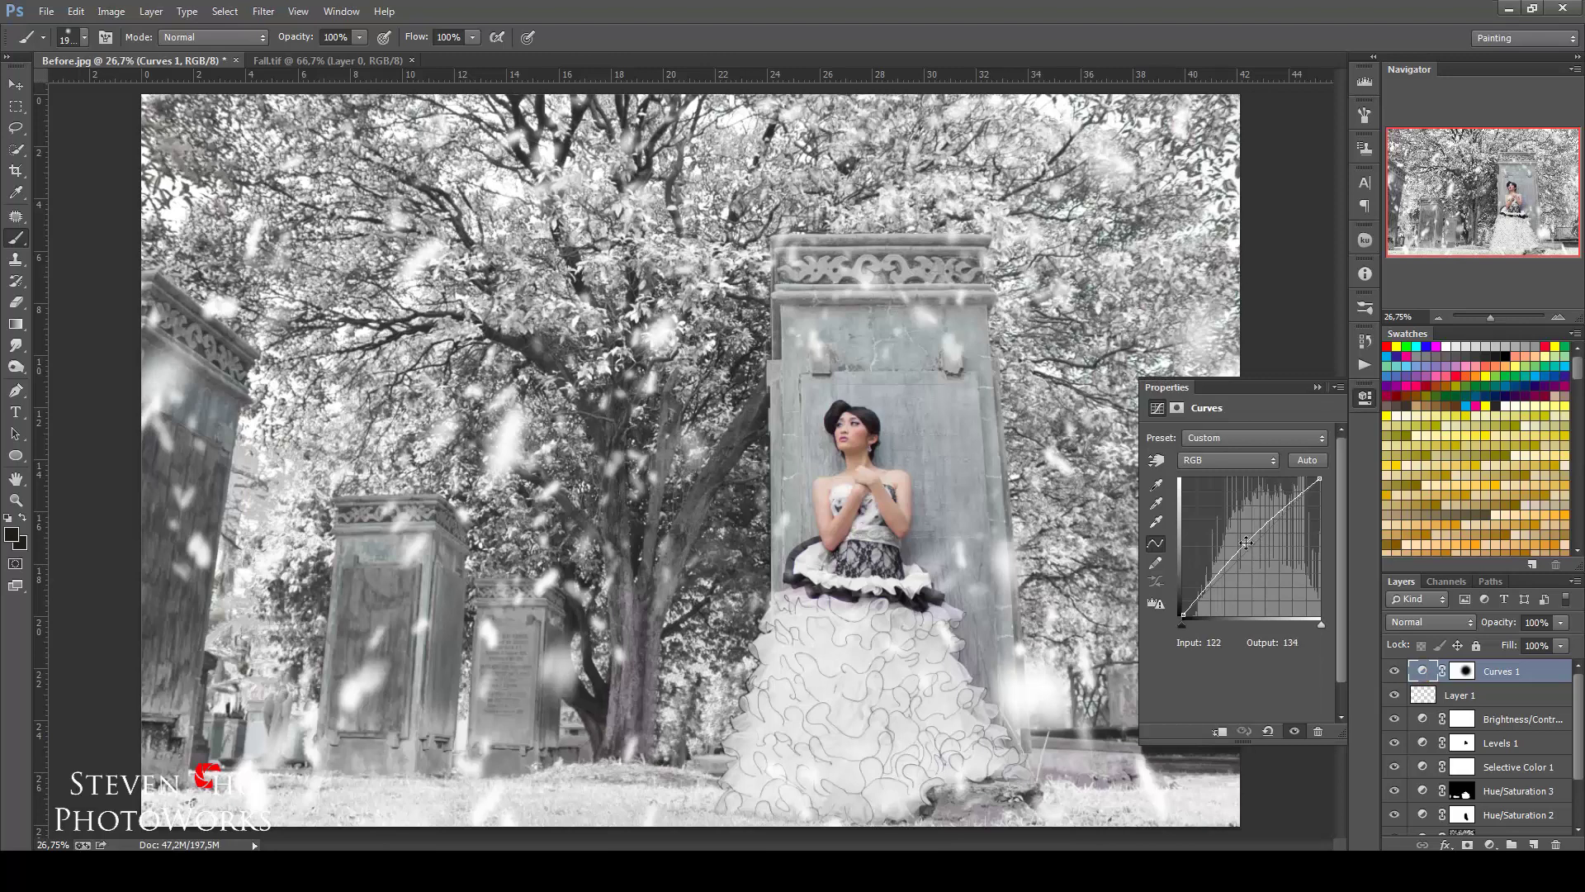
{"action": "left_click_drag", "start_coordinate": [1246, 542], "coordinate": [1244, 544]}
{"action": "left_click", "coordinate": [1318, 387]}
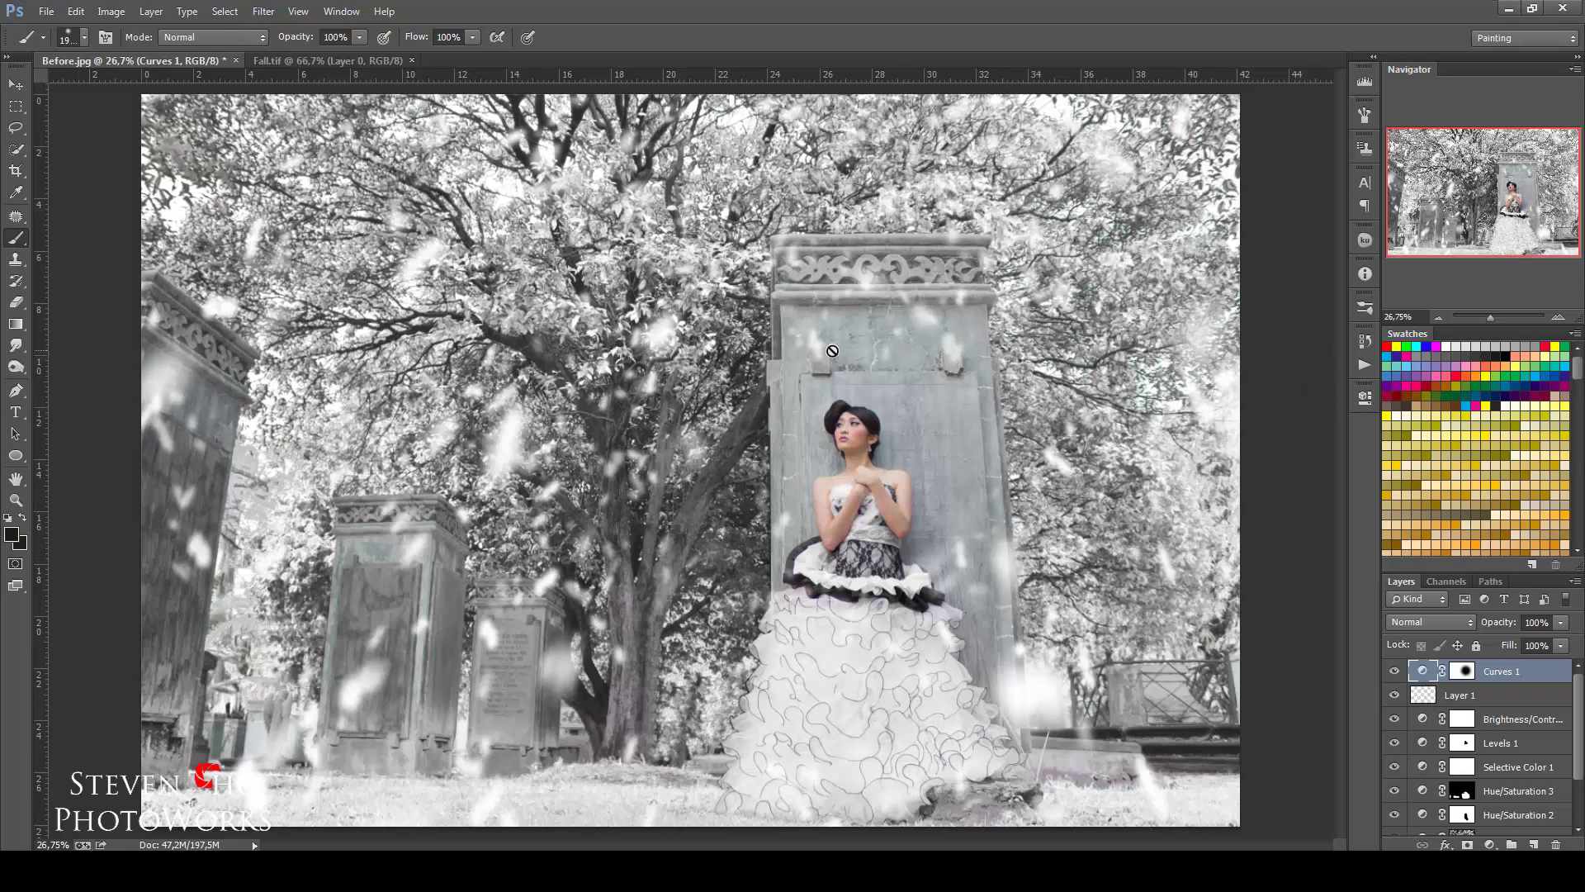
{"action": "right_click", "coordinate": [15, 240]}
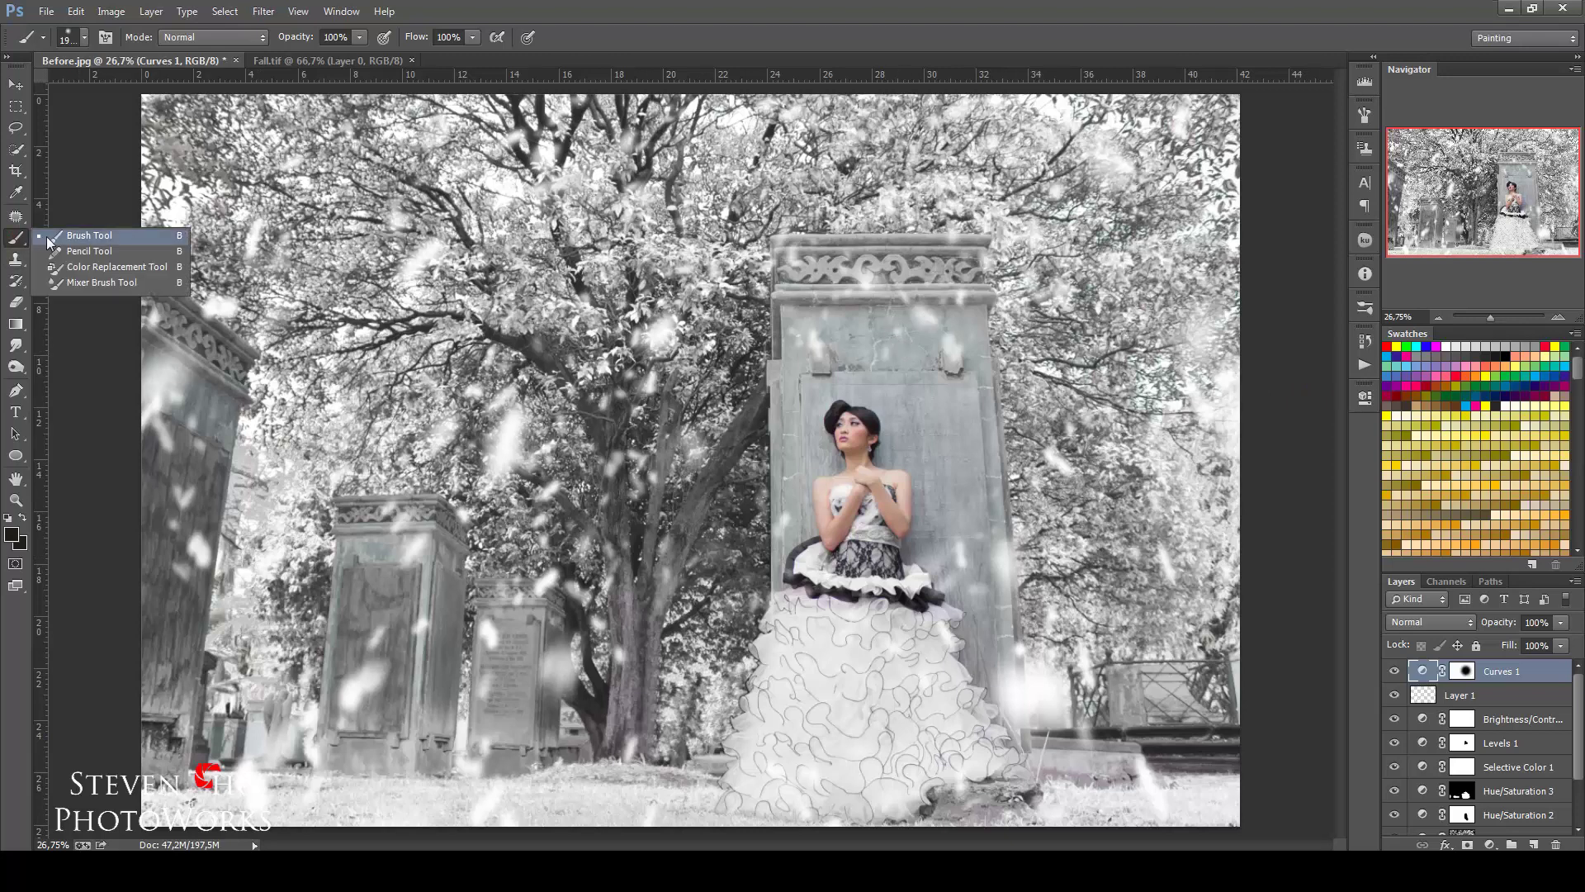
Paint white at 20% brush opacity on the Curves 1 mask over the woman, then compare
{"action": "left_click", "coordinate": [50, 236]}
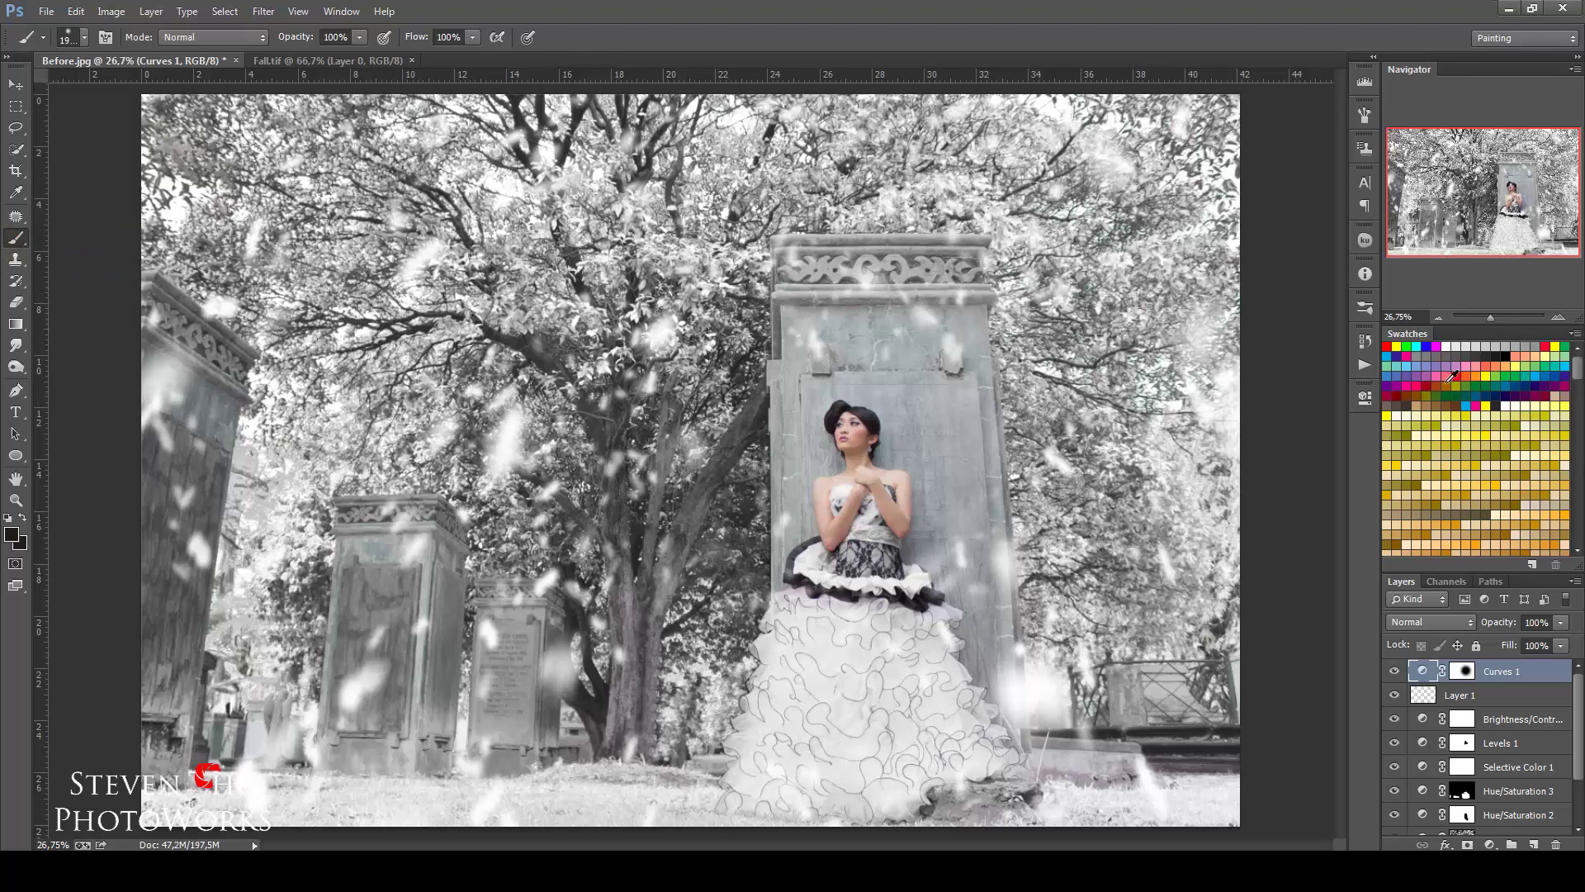
{"action": "left_click", "coordinate": [1448, 346]}
{"action": "left_click", "coordinate": [1465, 672]}
{"action": "key", "text": "x"}
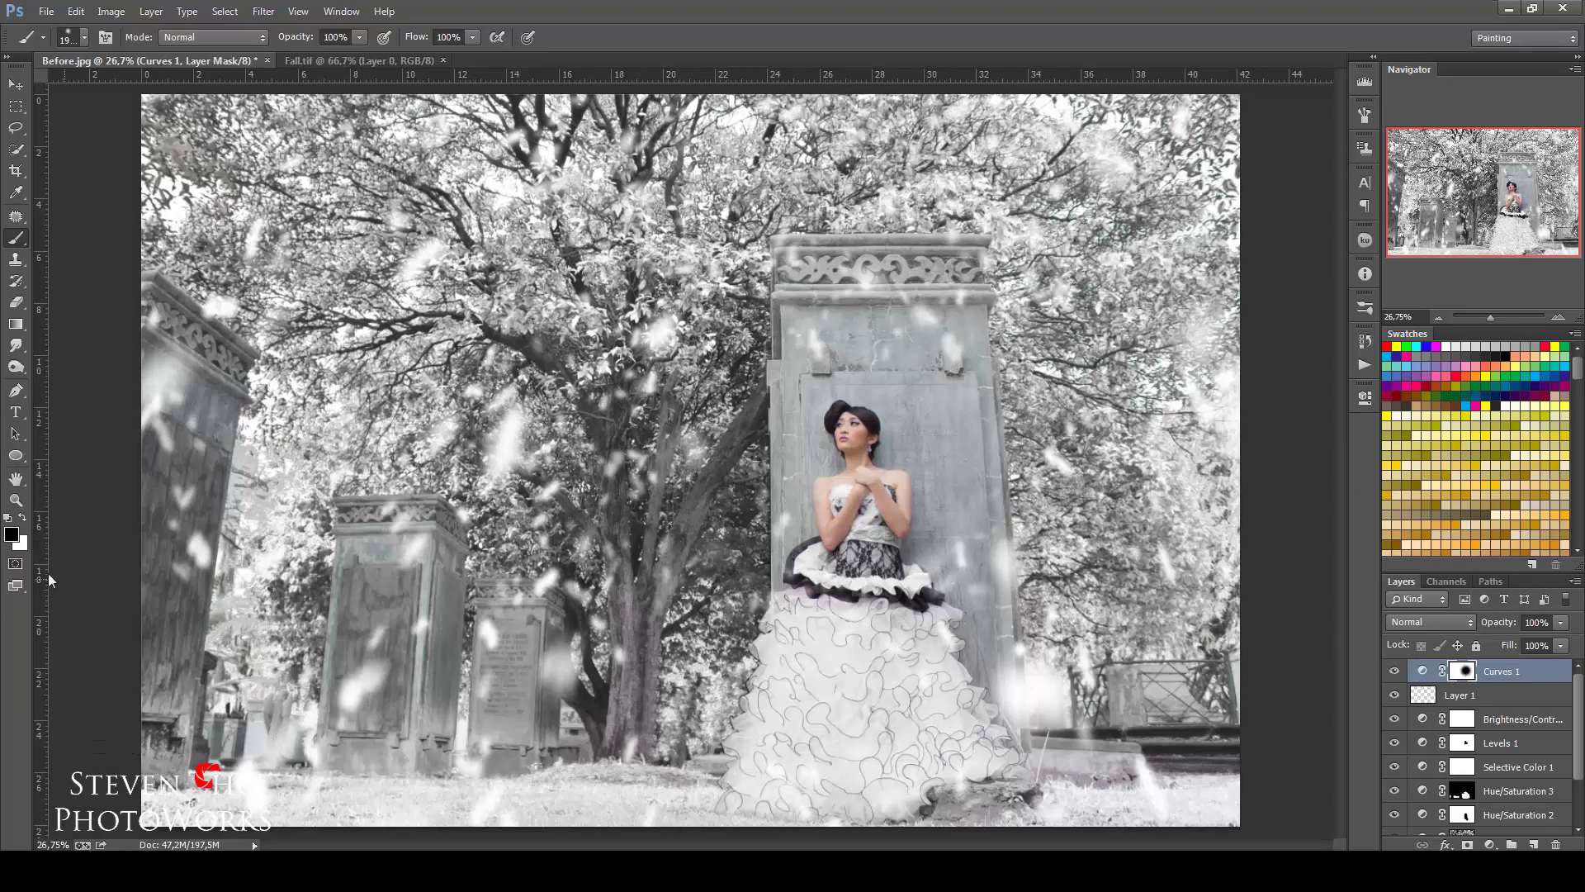
{"action": "left_click", "coordinate": [22, 518]}
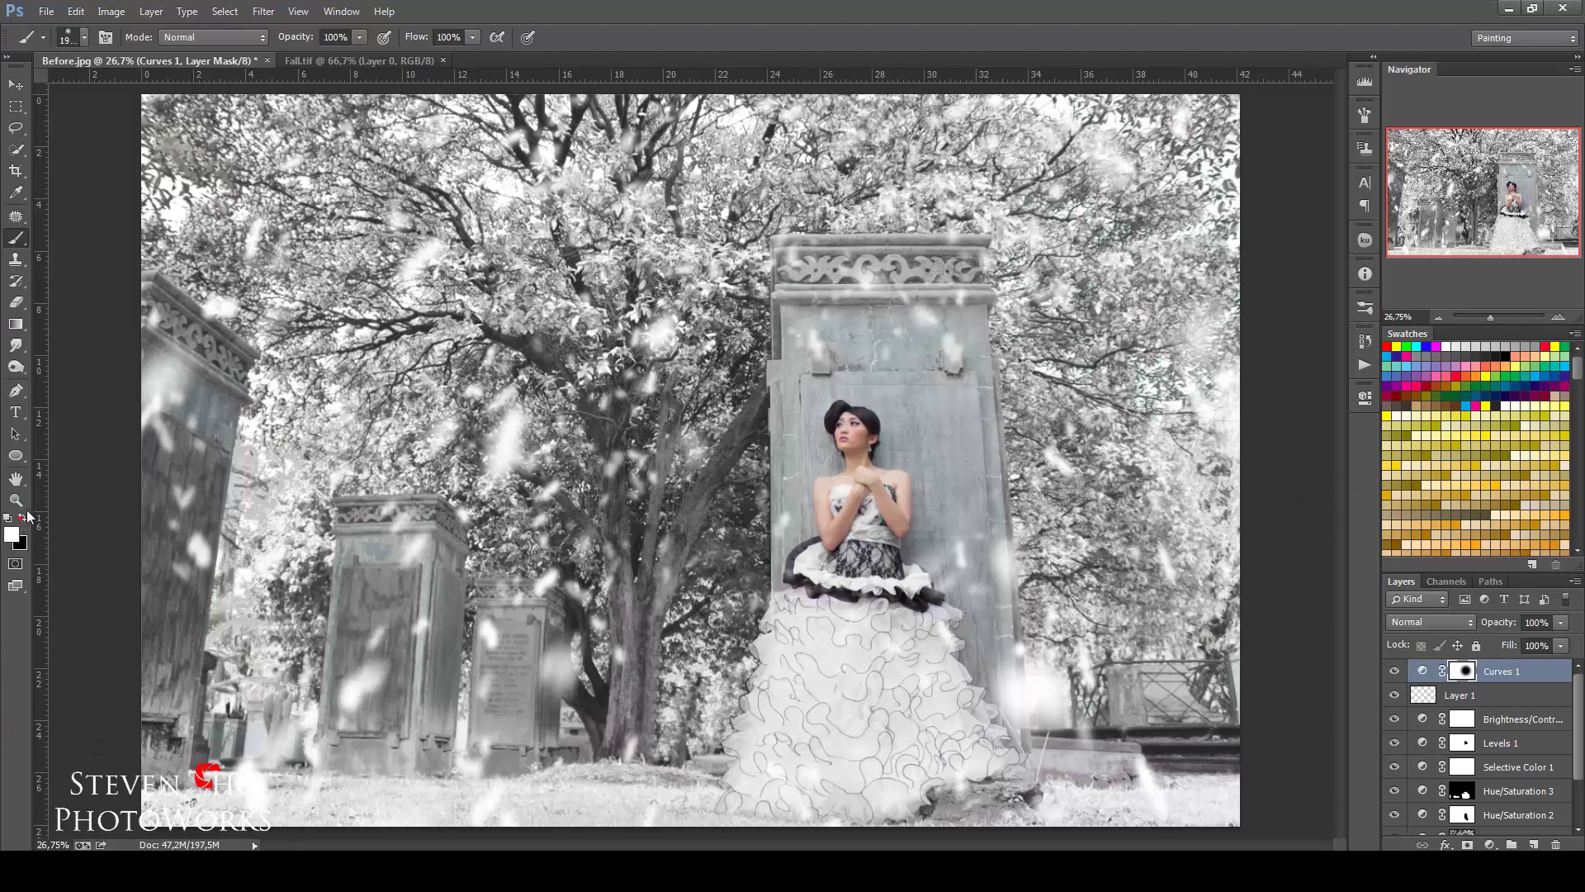
{"action": "left_click", "coordinate": [360, 36]}
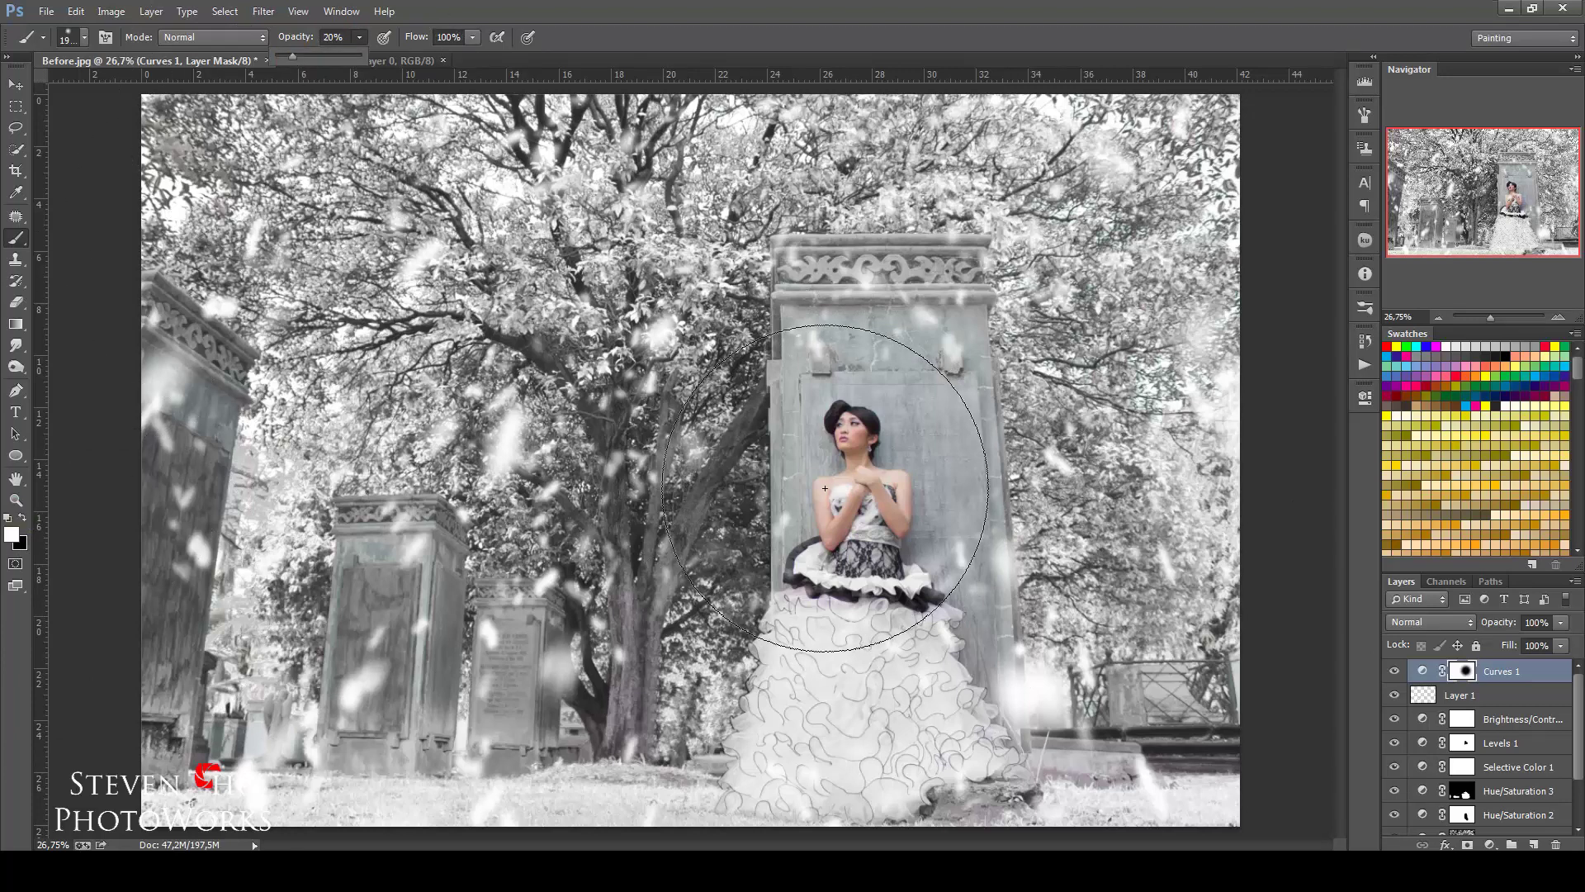
{"action": "left_click", "coordinate": [855, 469]}
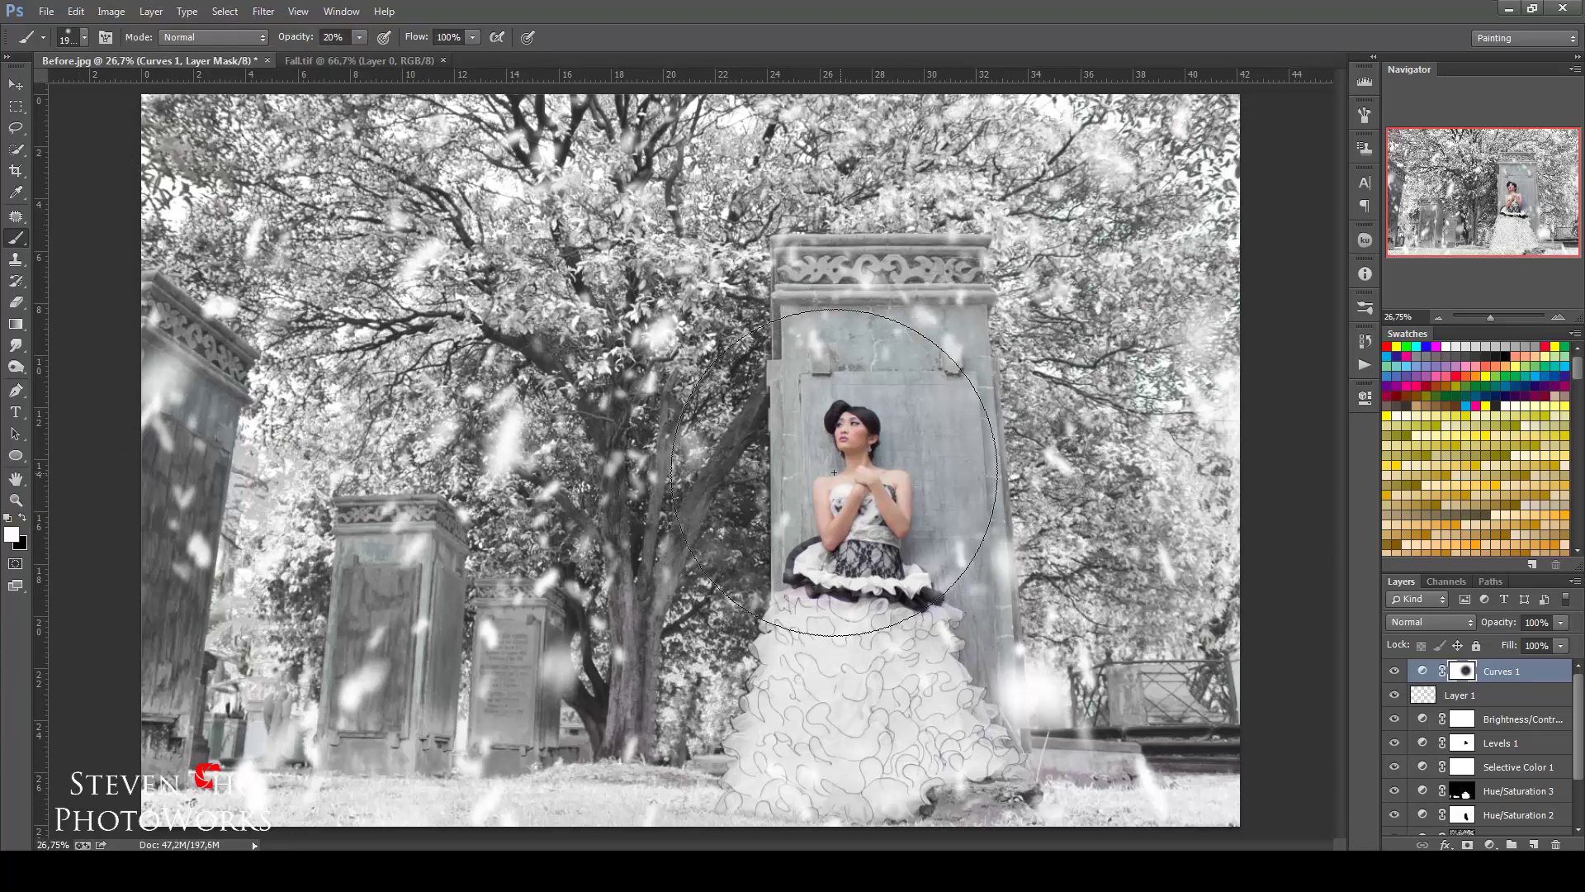
{"action": "left_click_drag", "start_coordinate": [855, 469], "coordinate": [846, 535]}
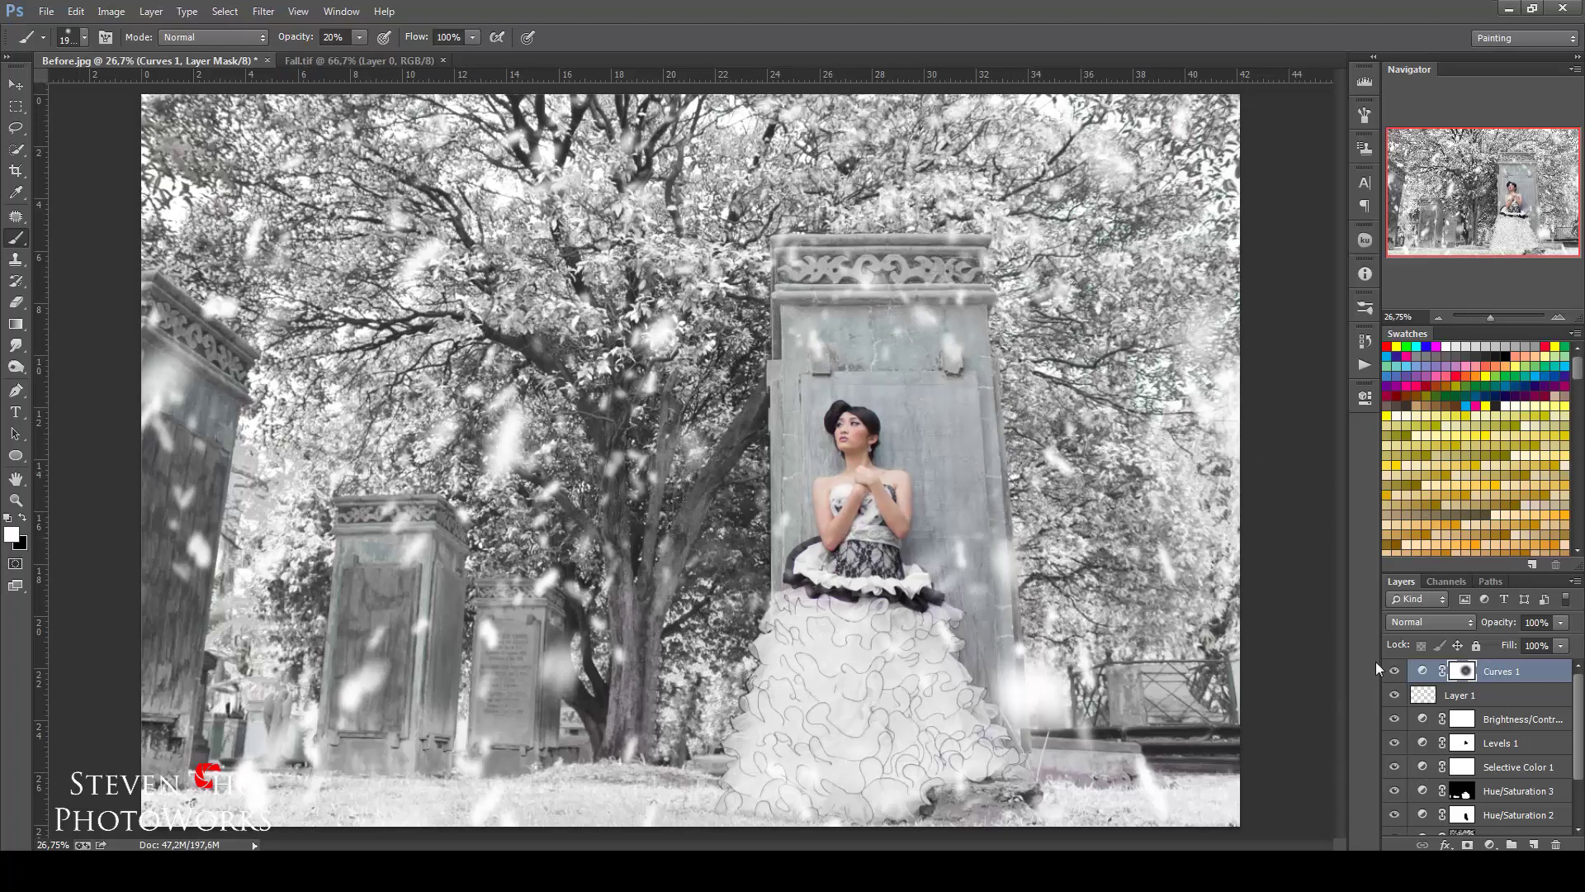
{"action": "left_click", "coordinate": [1394, 671]}
{"action": "left_click", "coordinate": [15, 84]}
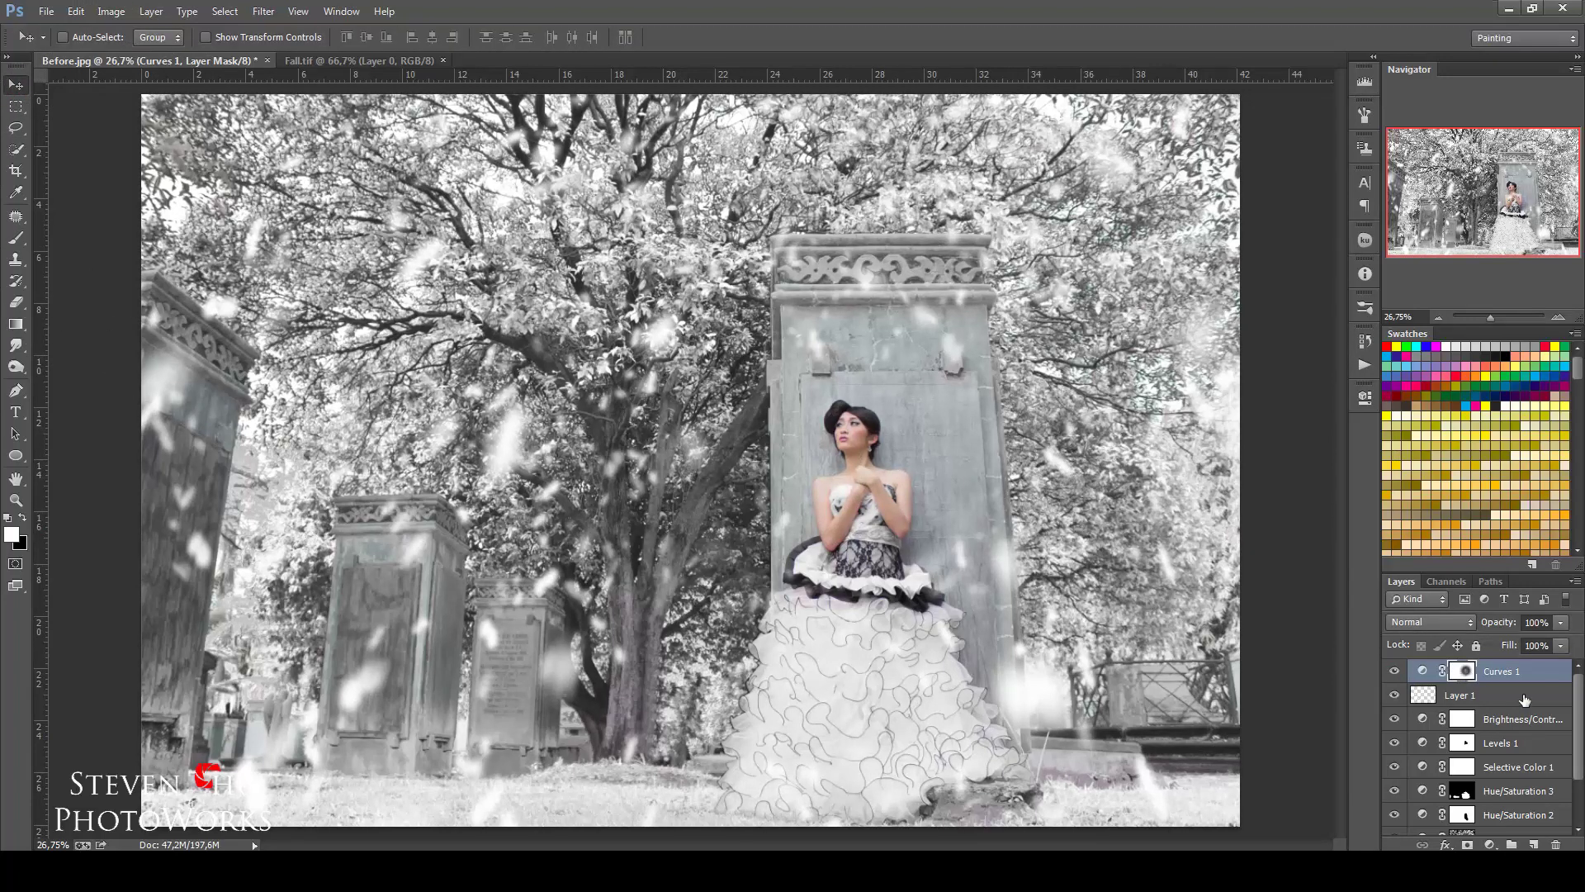
Enlarge the Layers panel to show every layer from Curves 1 down to Background
{"action": "left_click_drag", "start_coordinate": [1578, 733], "coordinate": [1575, 791]}
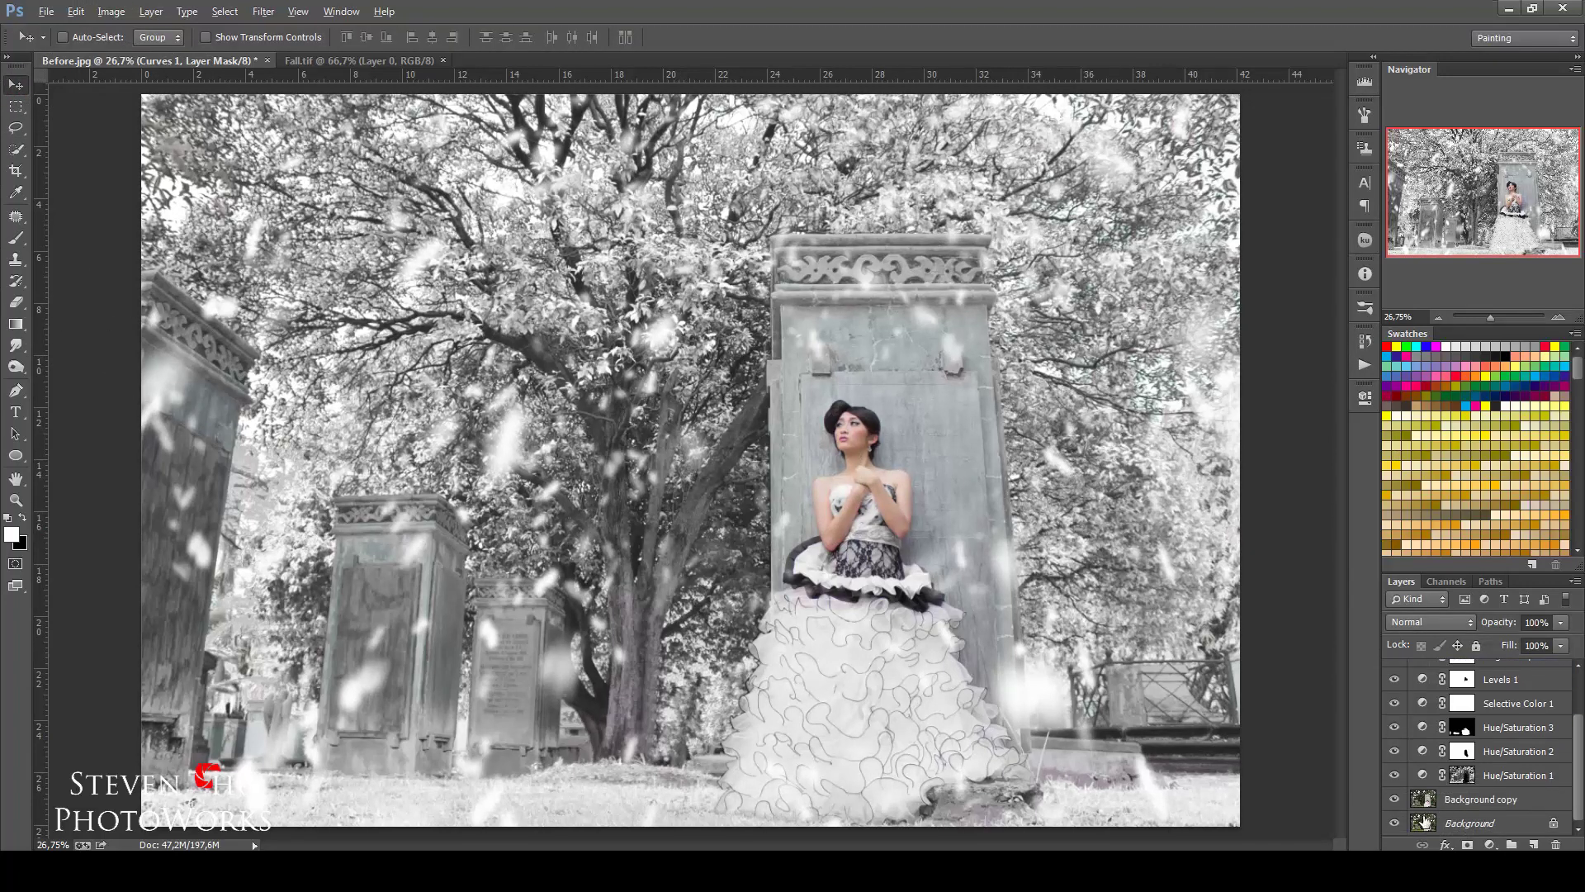
{"action": "key", "text": "alt"}
{"action": "left_click_drag", "start_coordinate": [1519, 572], "coordinate": [1511, 448]}
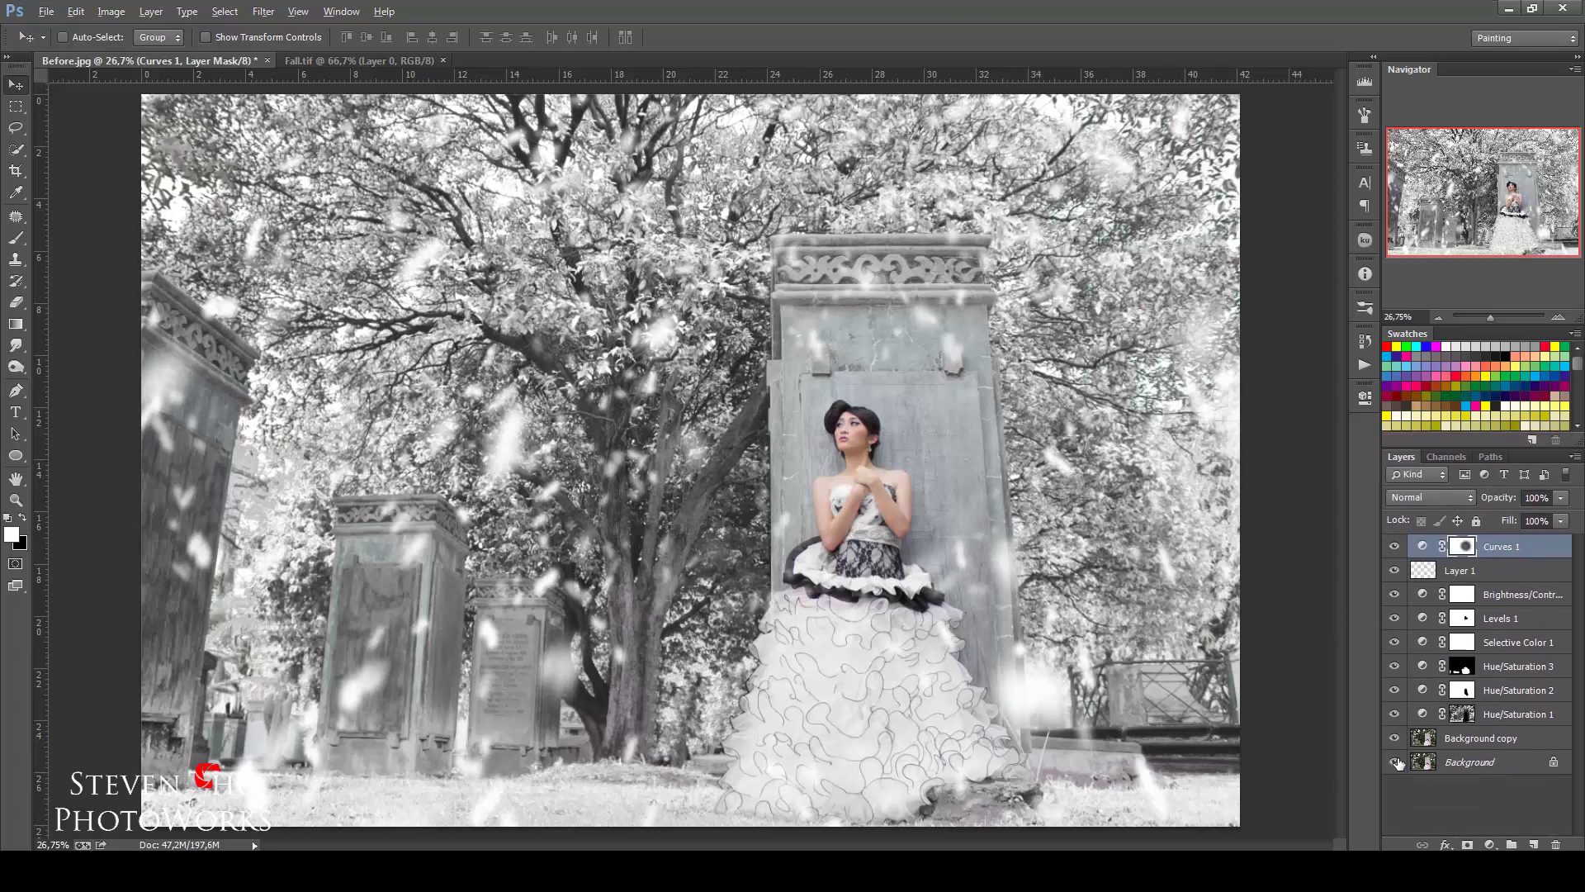
Alt-click the Background eye twice to compare the edit against the original photo
{"action": "left_click", "coordinate": [1395, 761], "text": "alt"}
{"action": "left_click", "coordinate": [1394, 761], "text": "alt"}
{"action": "left_click", "coordinate": [1394, 764], "text": "alt"}
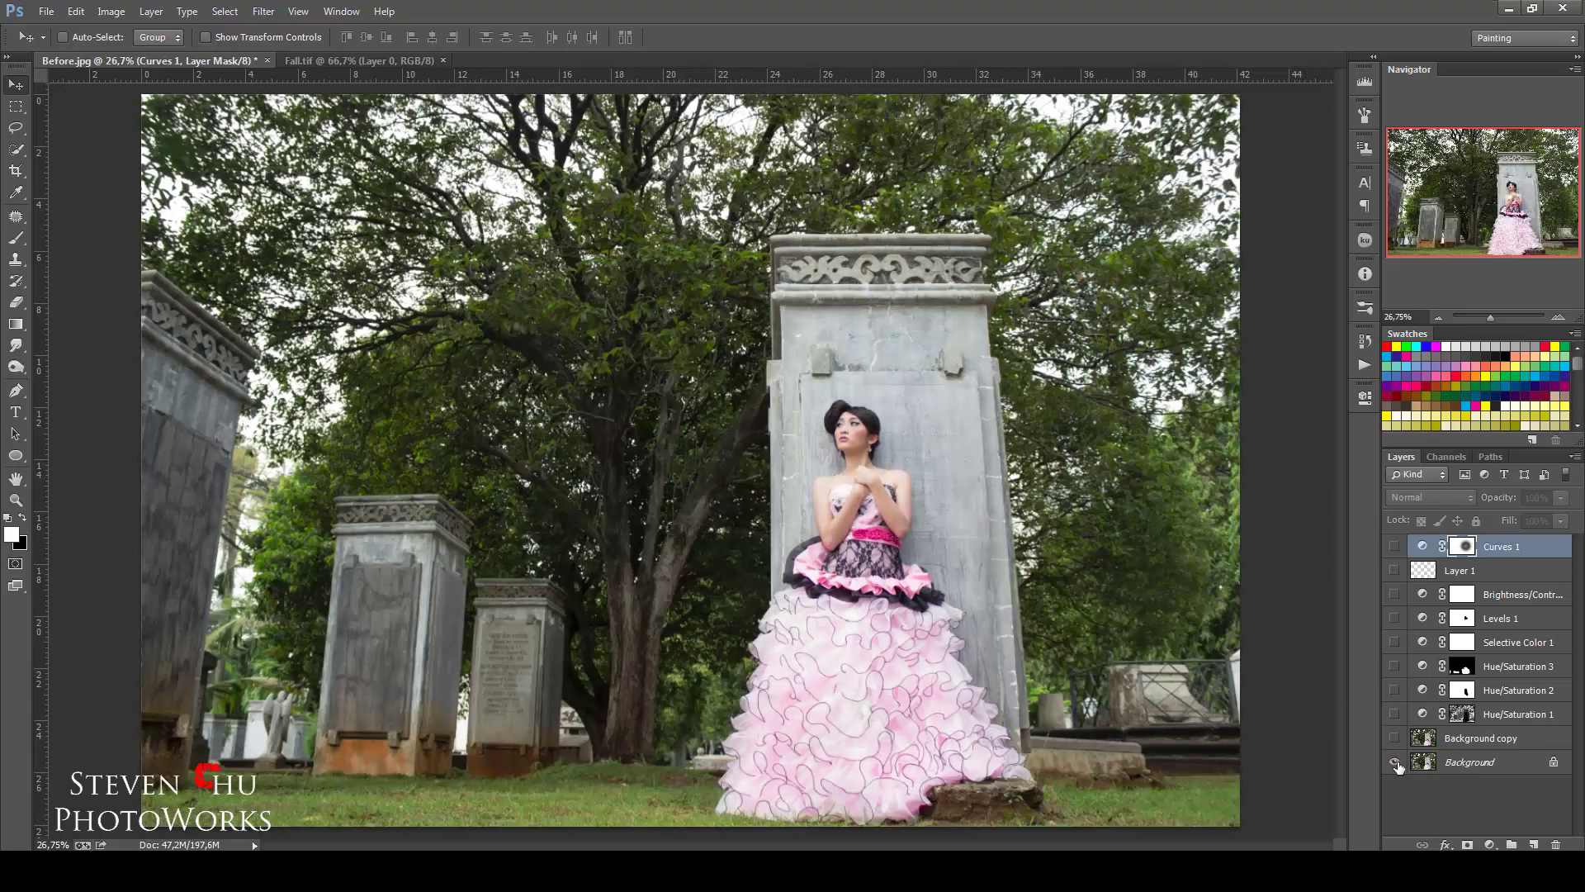
{"action": "left_click", "coordinate": [1394, 763], "text": "alt"}
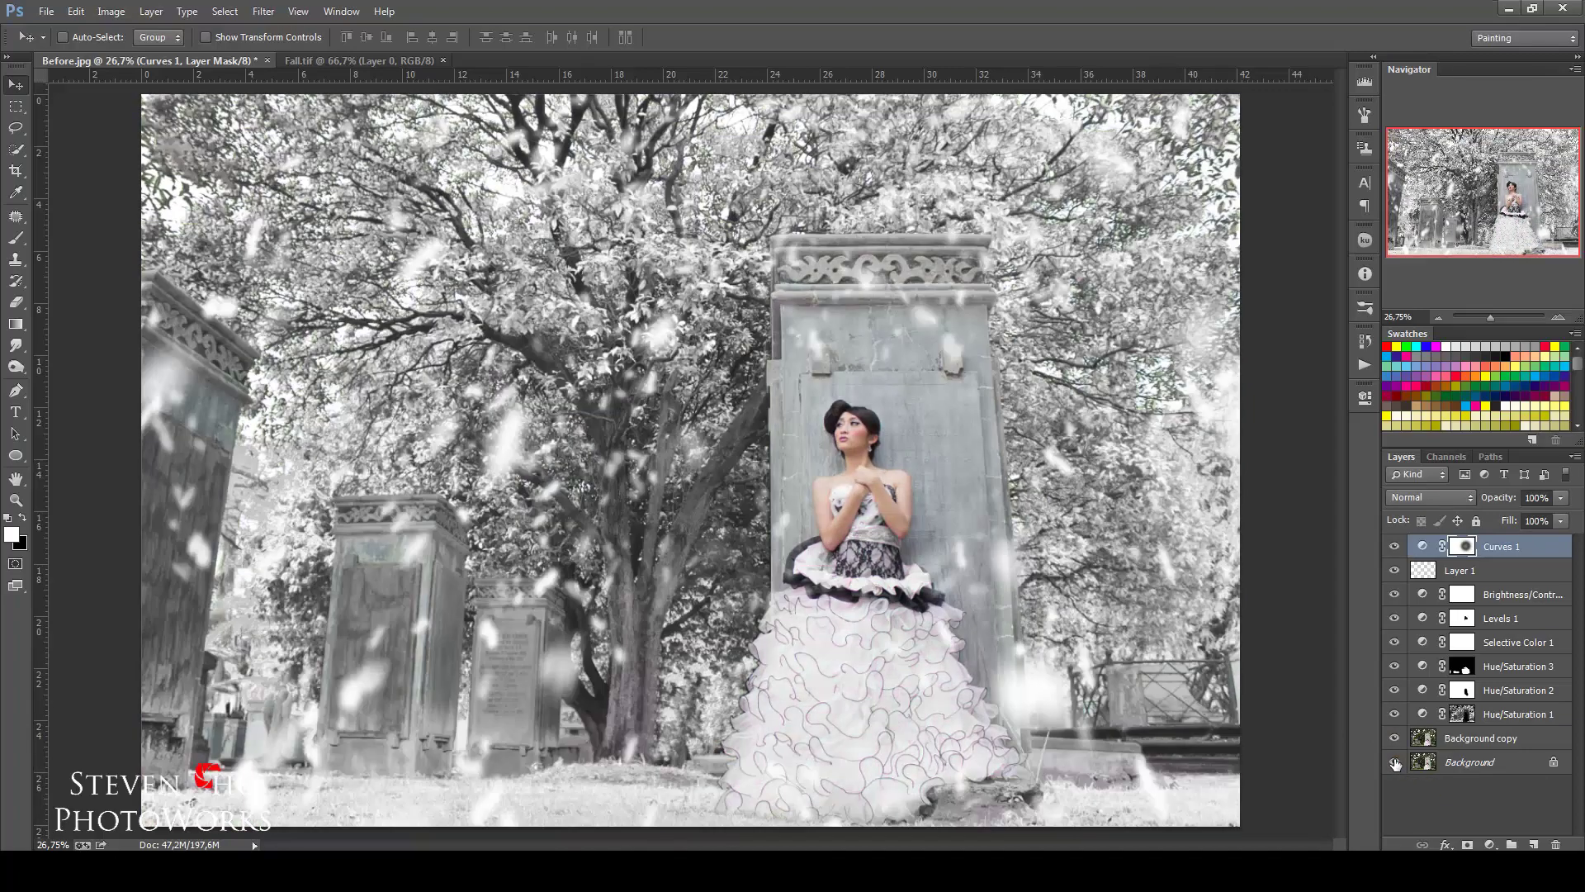